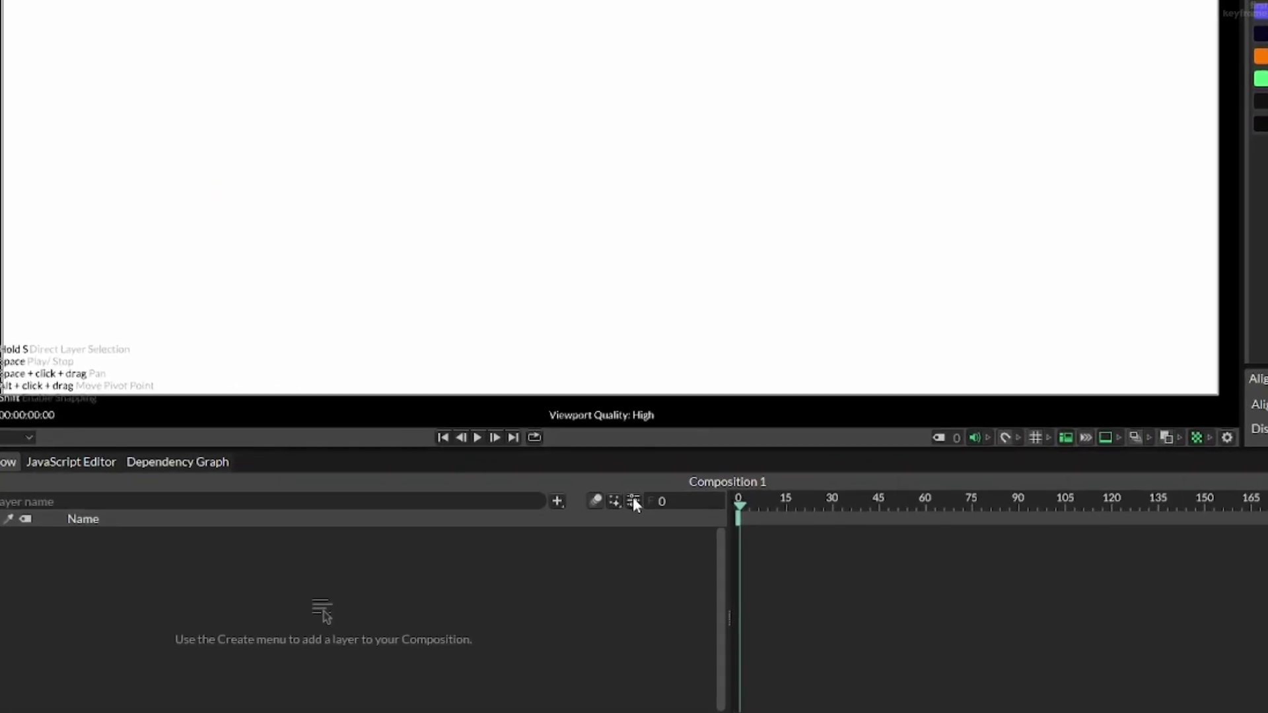
Open the composition settings to check the frame rate, and close them again.
left_click(633, 501)
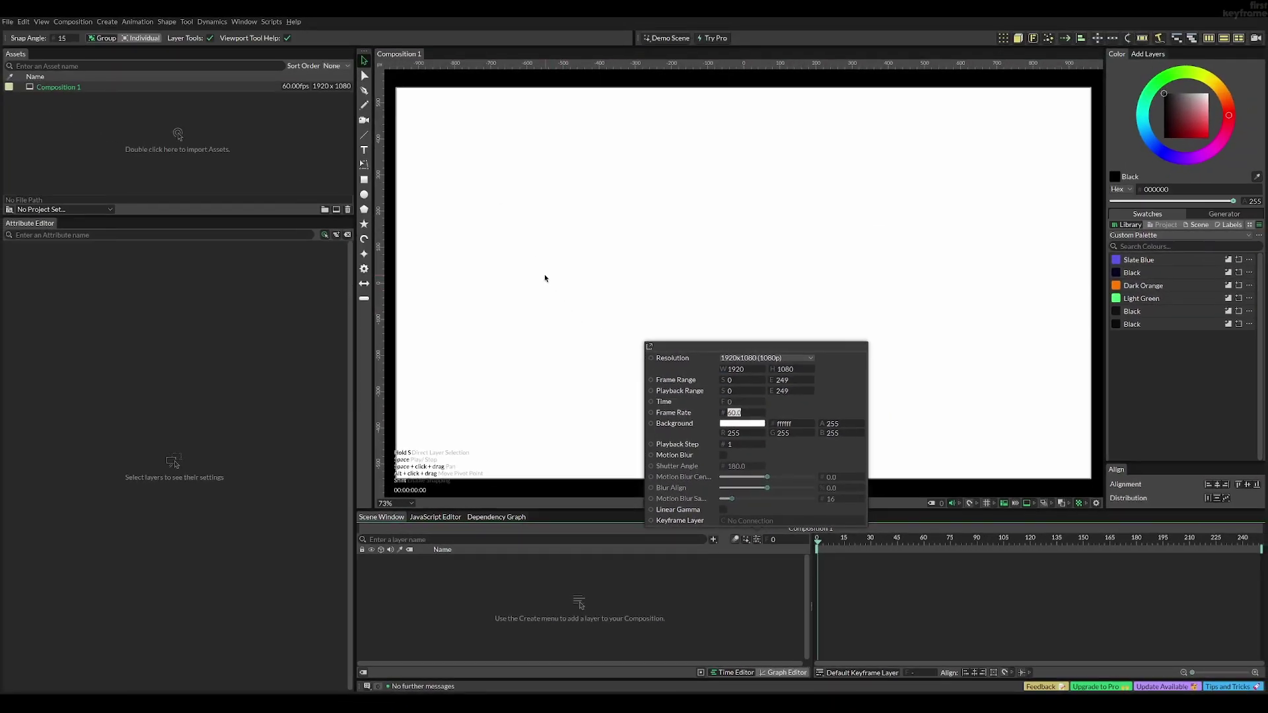
left_click(276, 47)
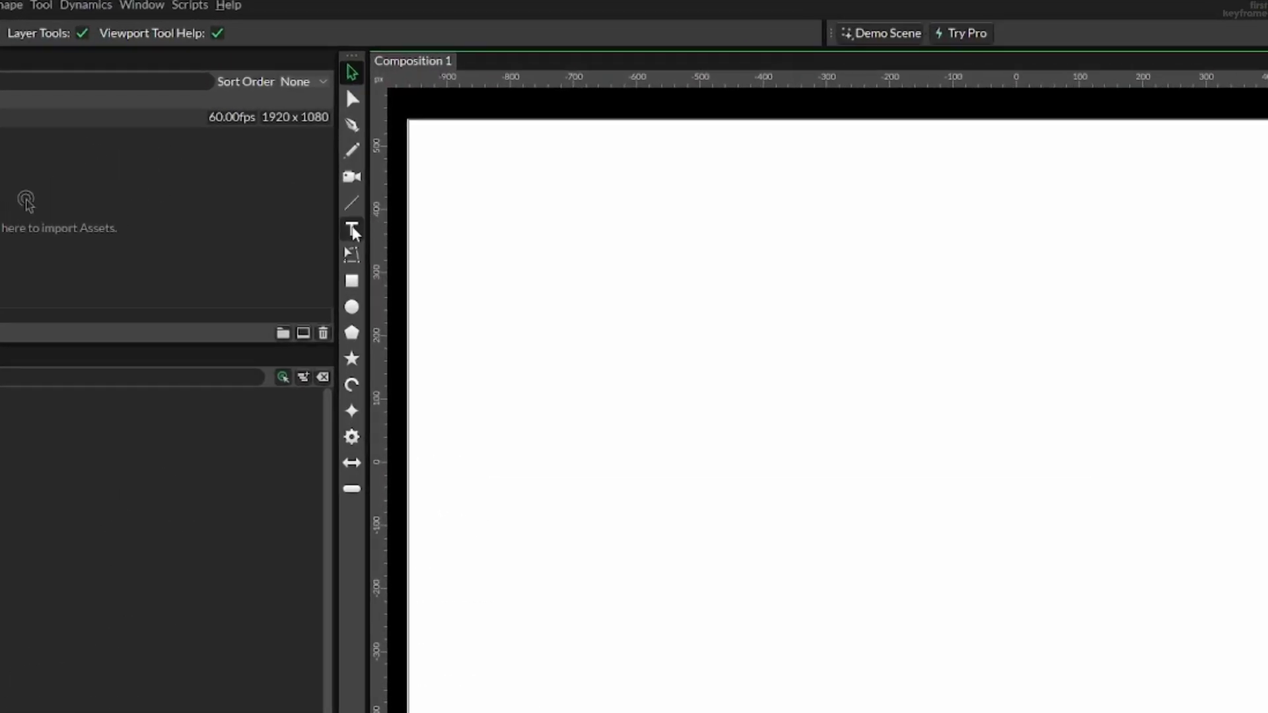
Add a text shape to the composition and set its font size to 150.
left_click(360, 174)
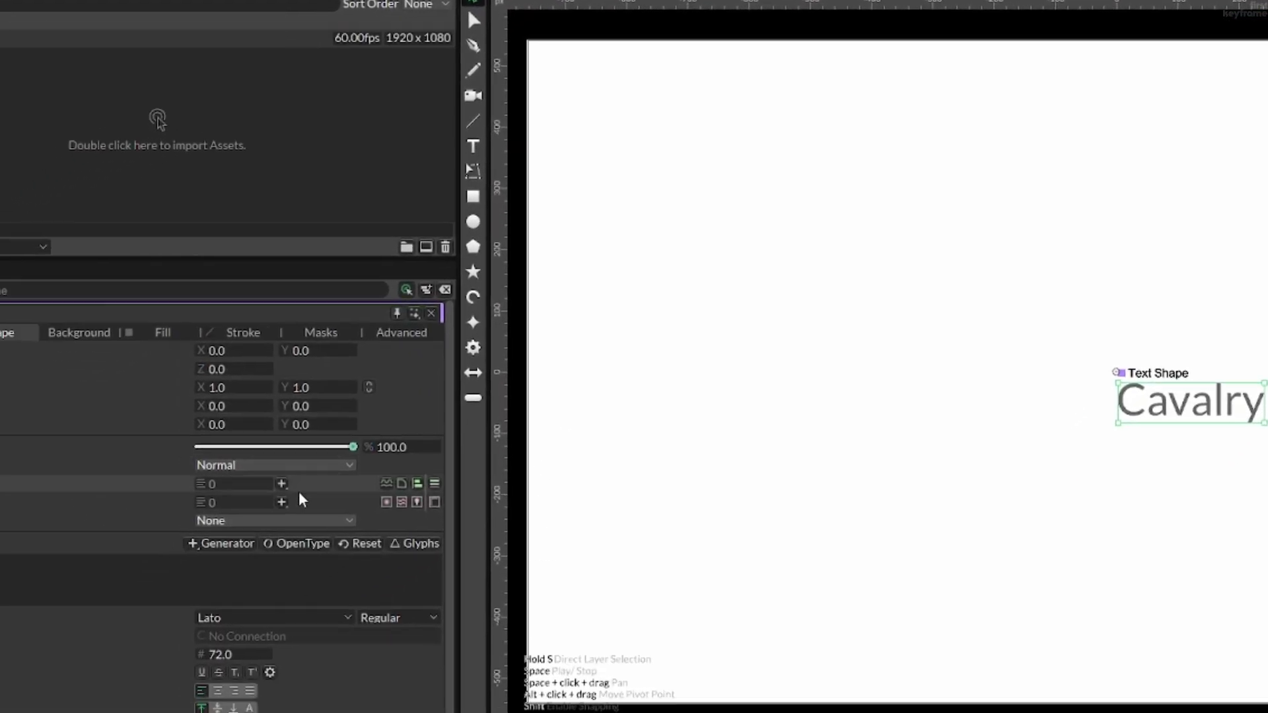
left_click(218, 654)
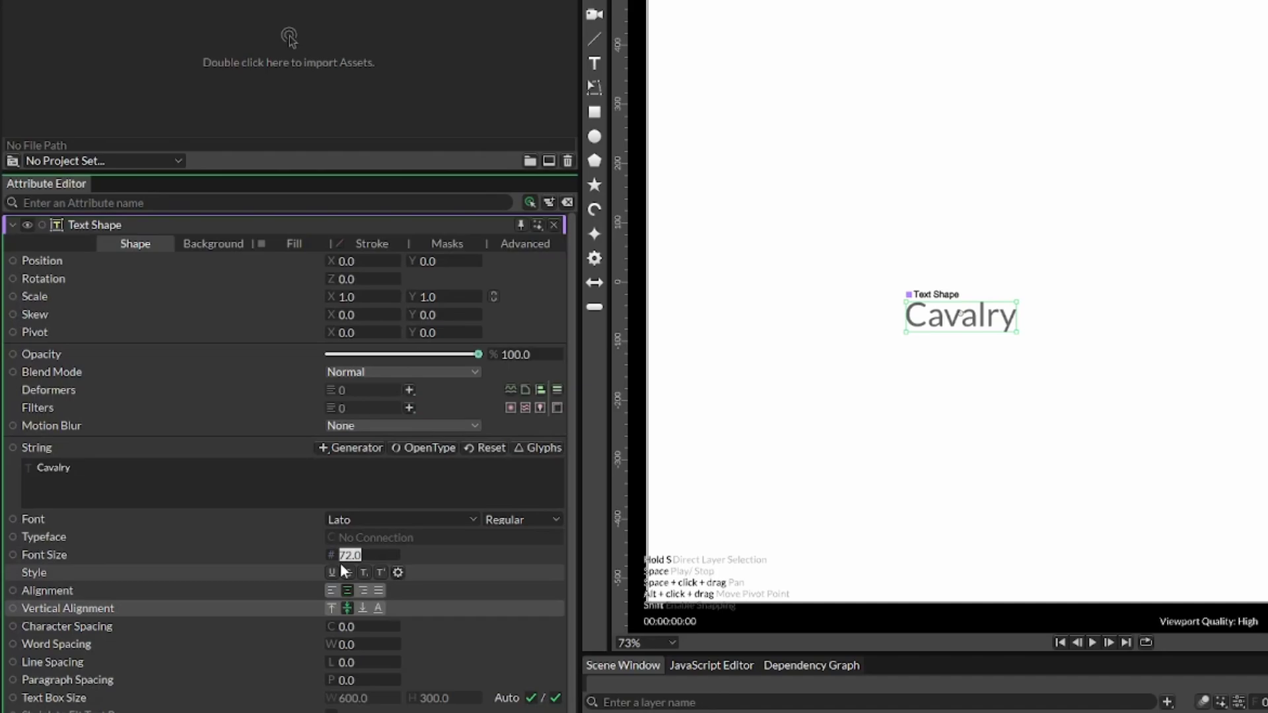
type("150")
key("Return")
Set the text shape's font to Montserrat in the Bold style.
left_click(370, 518)
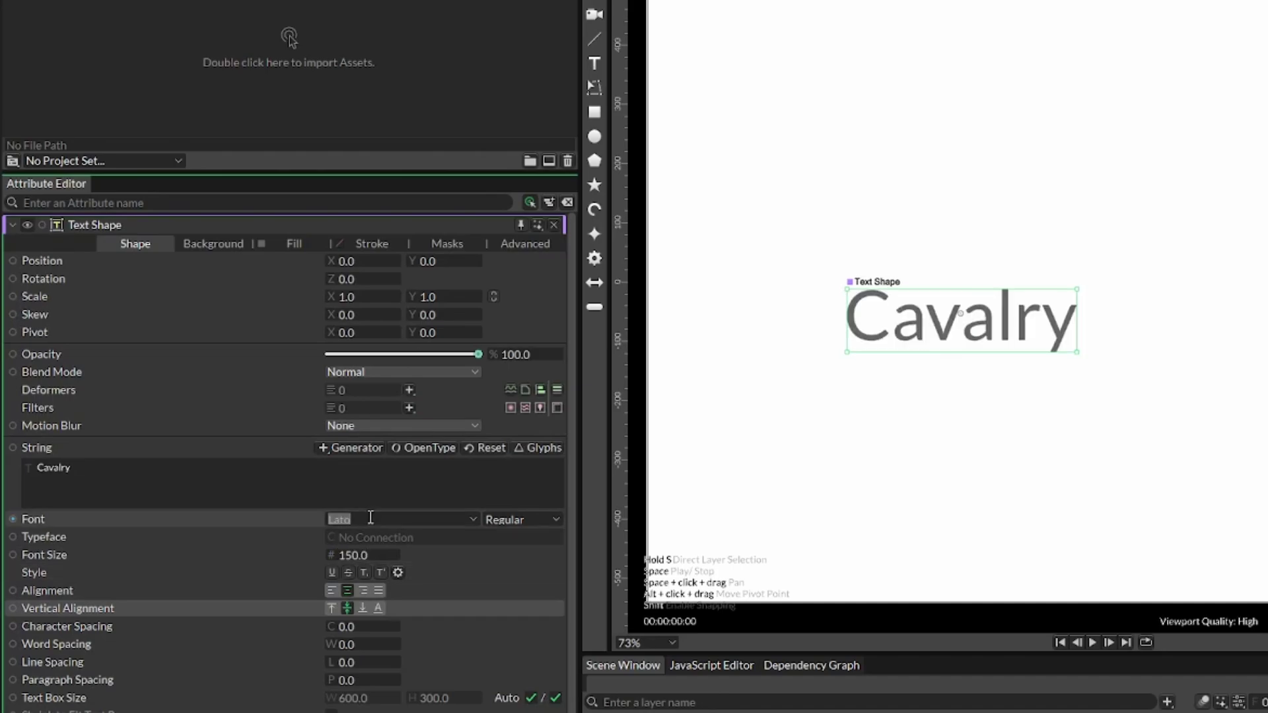
type("monts")
key("Return")
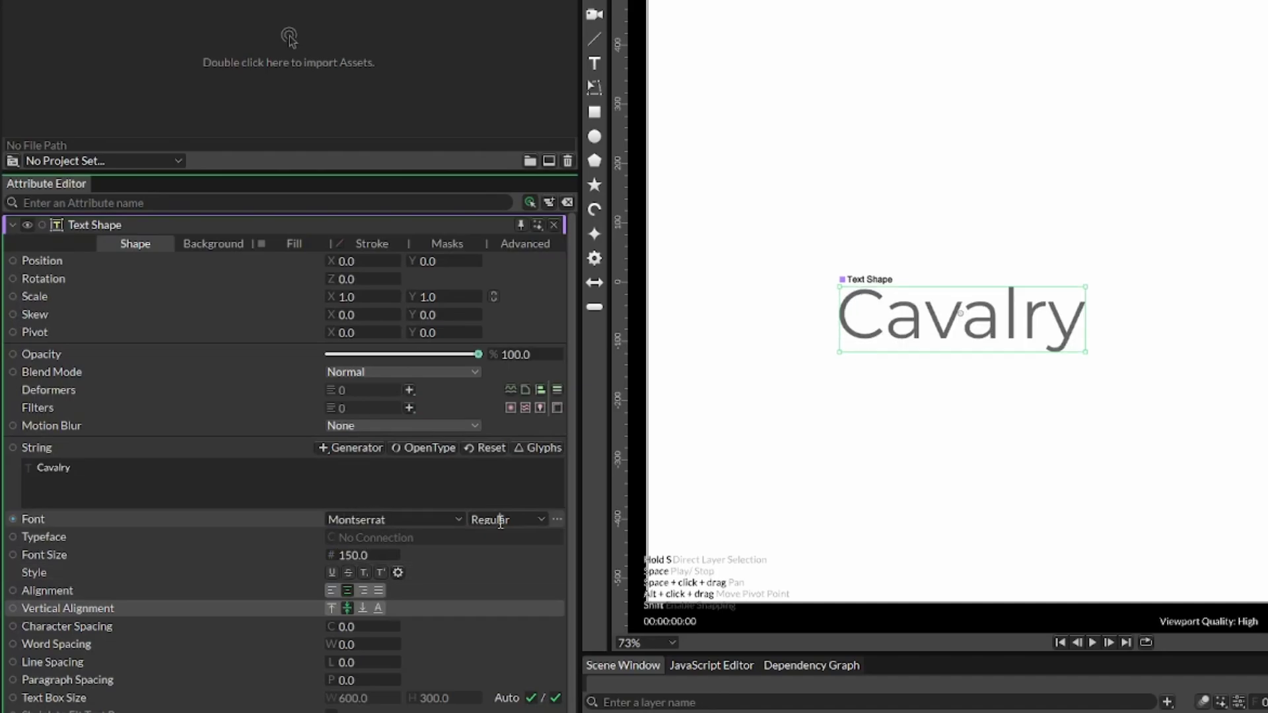
left_click(501, 521)
type("bold")
key("Return")
Replace the text string with "Word by word" and make its colour black.
double_click(105, 468)
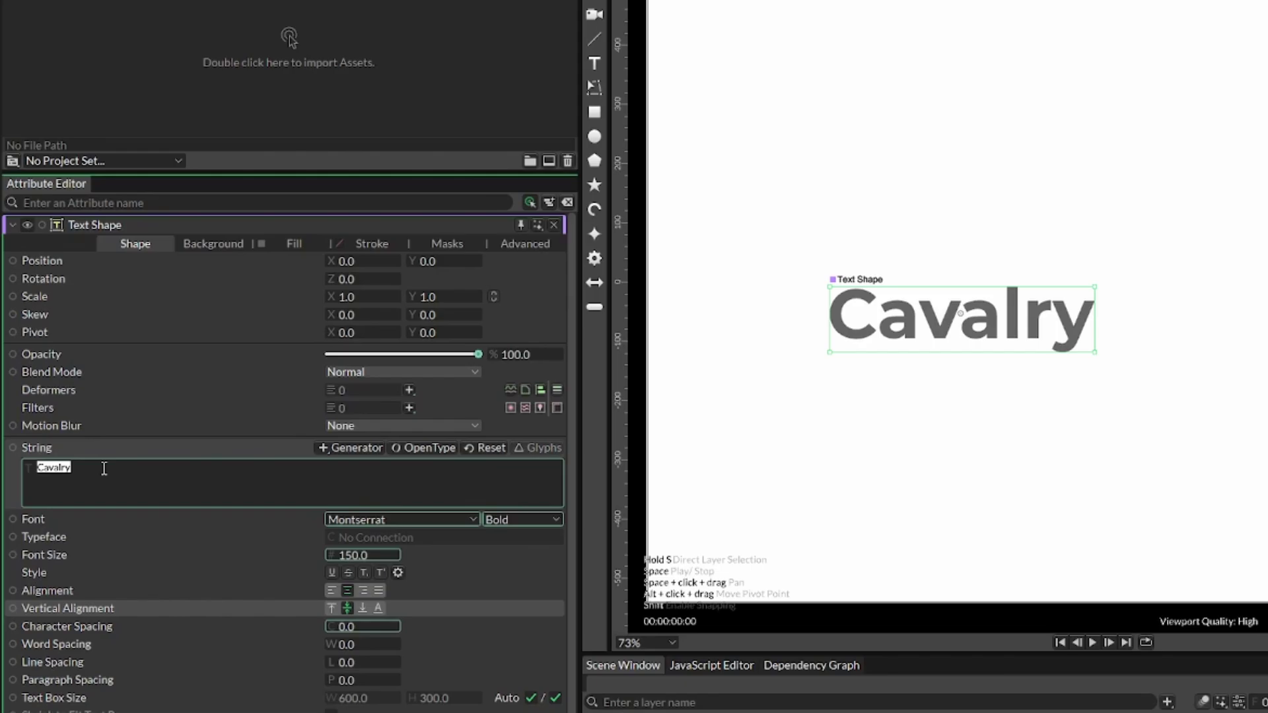
type("Word by word")
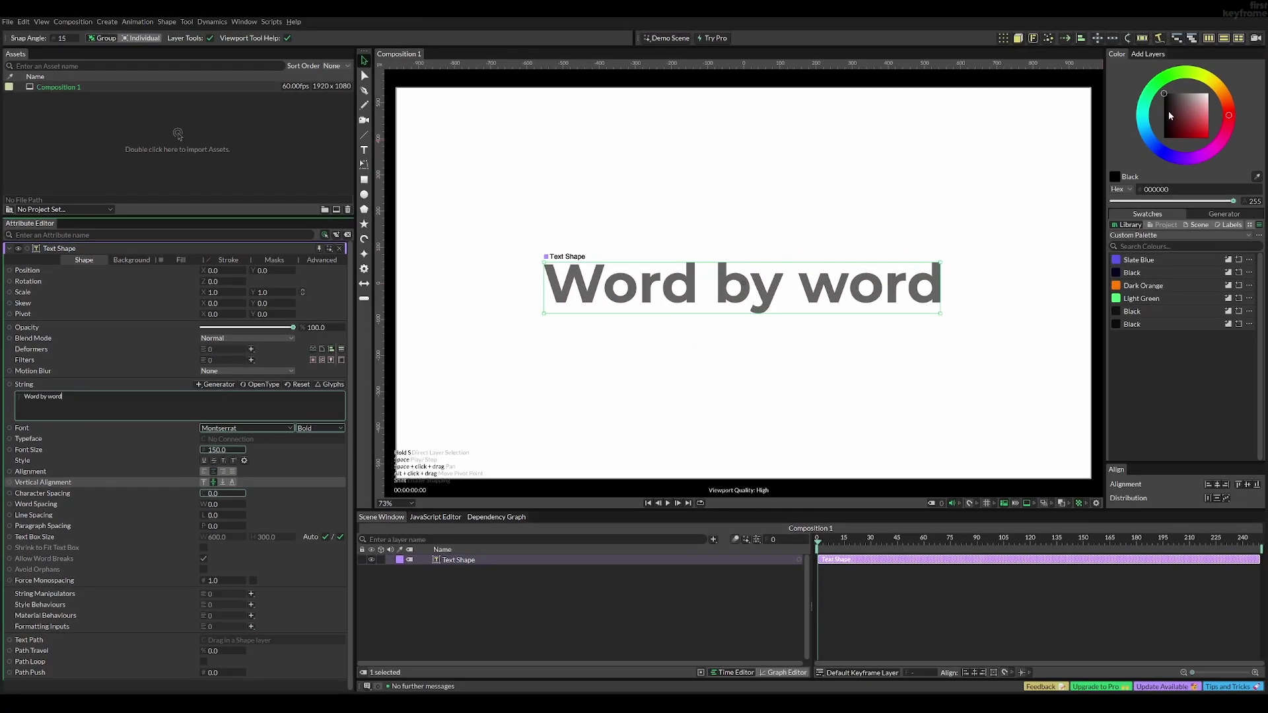
left_click_drag(1167, 111, 1091, 73)
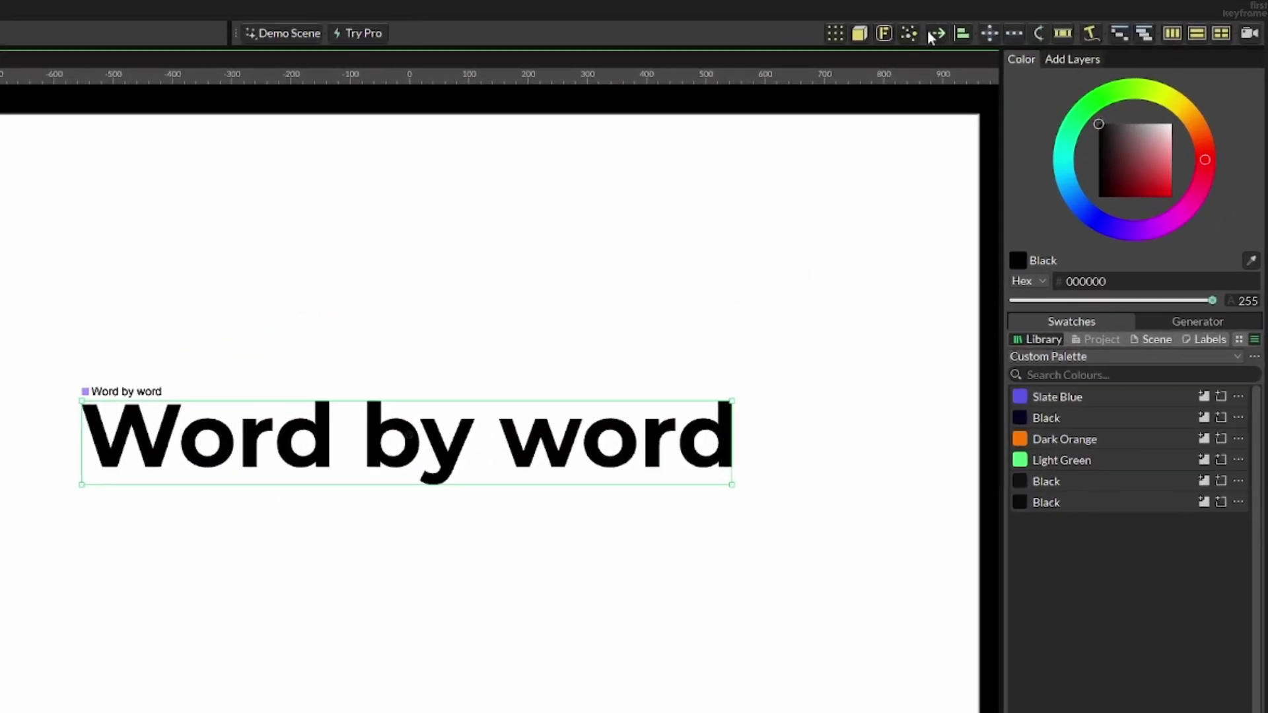
Apply an Auto-Animate behaviour to the "Word by word" text and play the animation.
left_click(928, 29)
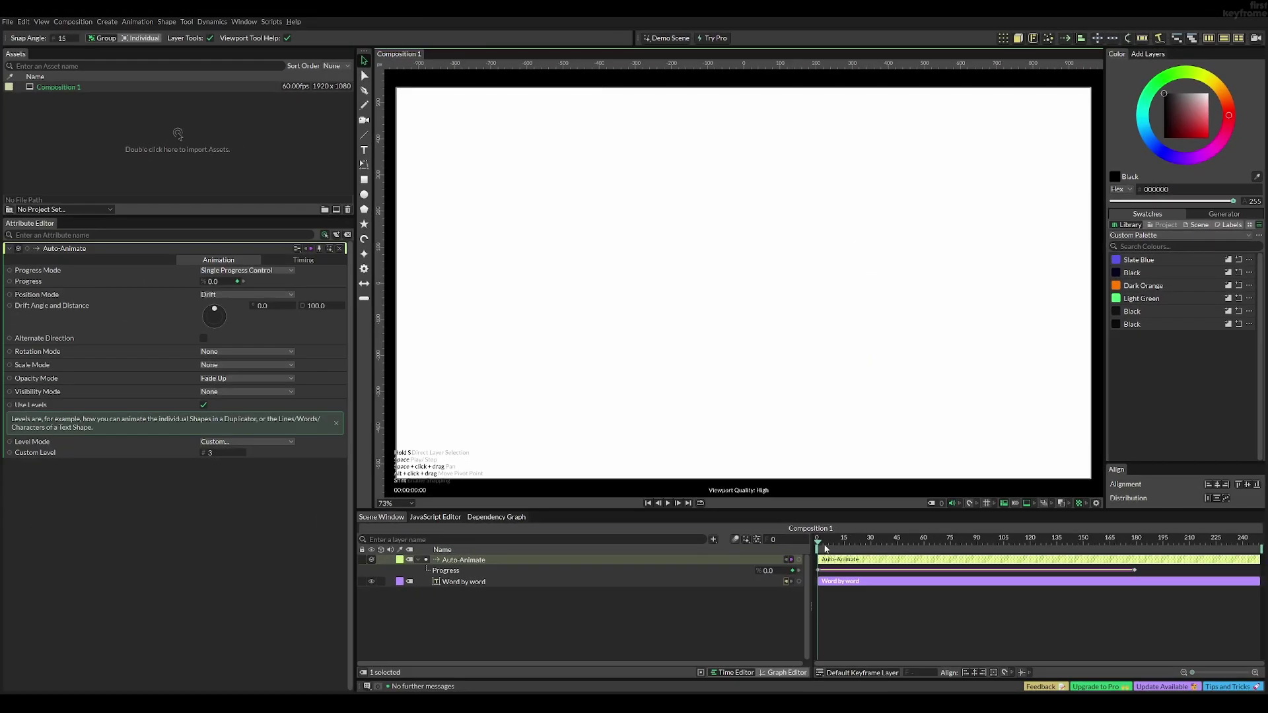
left_click(748, 605)
key("space")
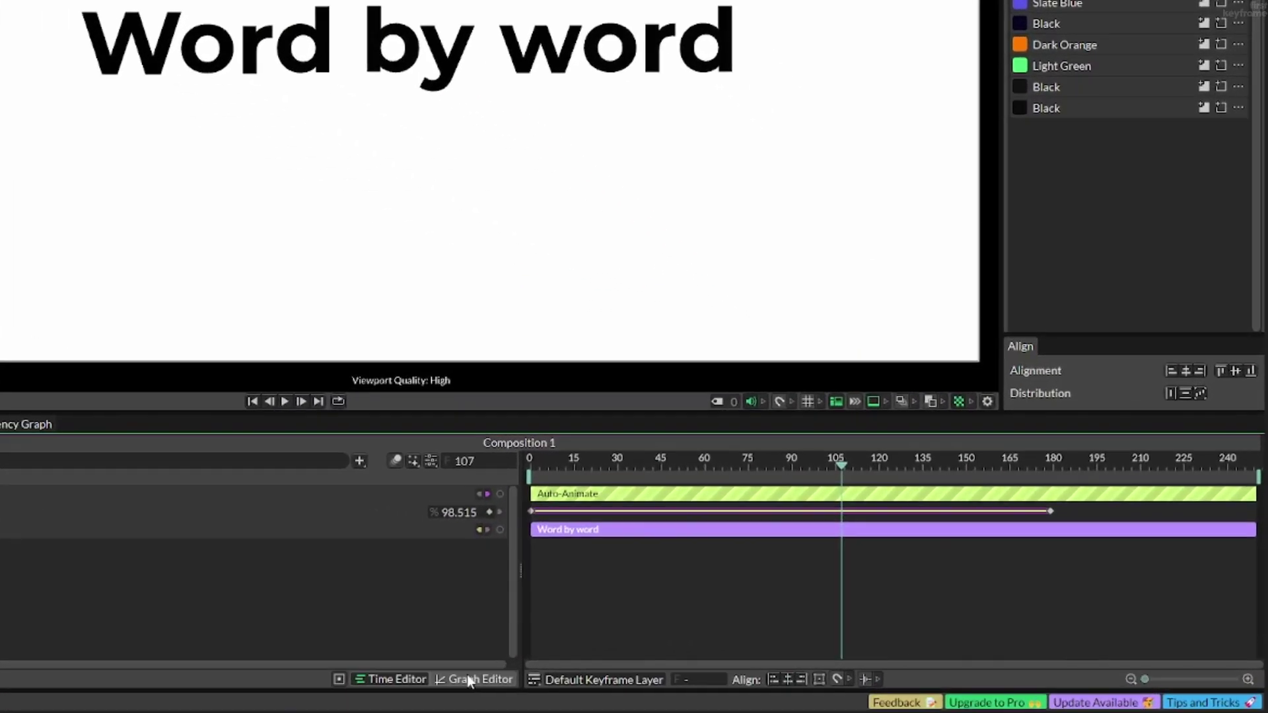
Apply Slow In, Slow Out magic easing to both Auto-Animate Progress keyframes and preview the animation from the start.
left_click(781, 672)
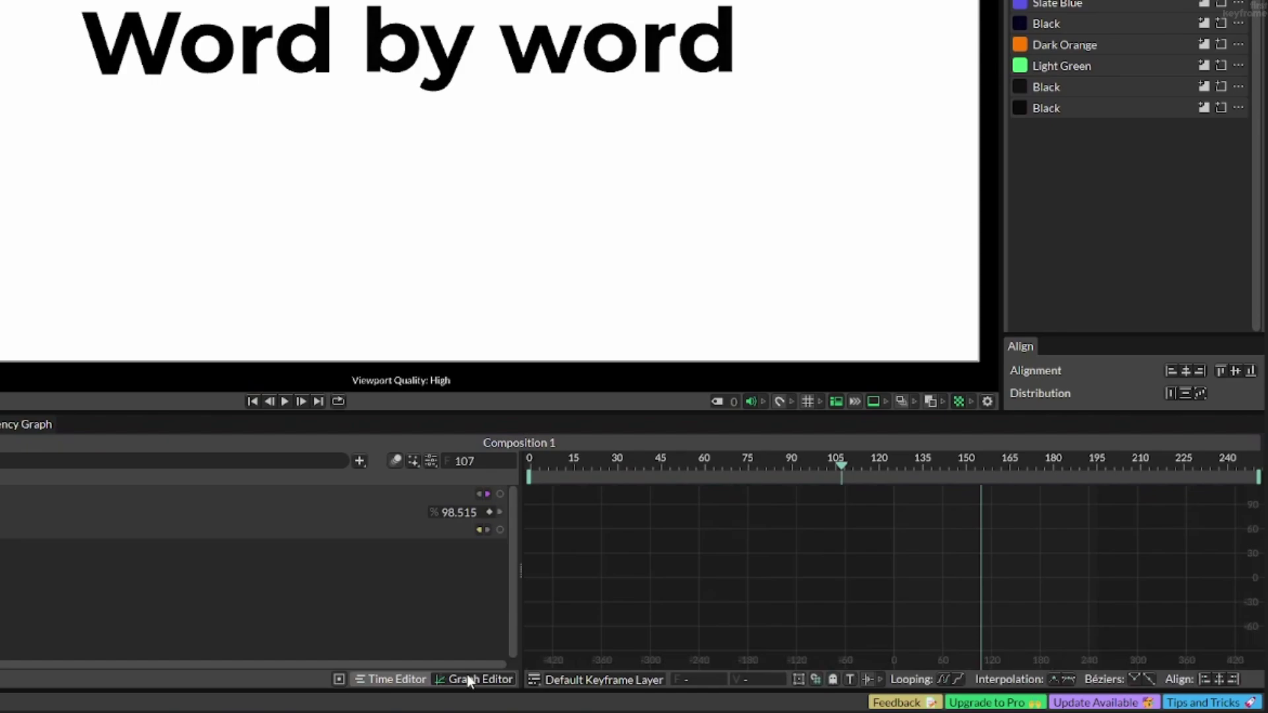
left_click(380, 513)
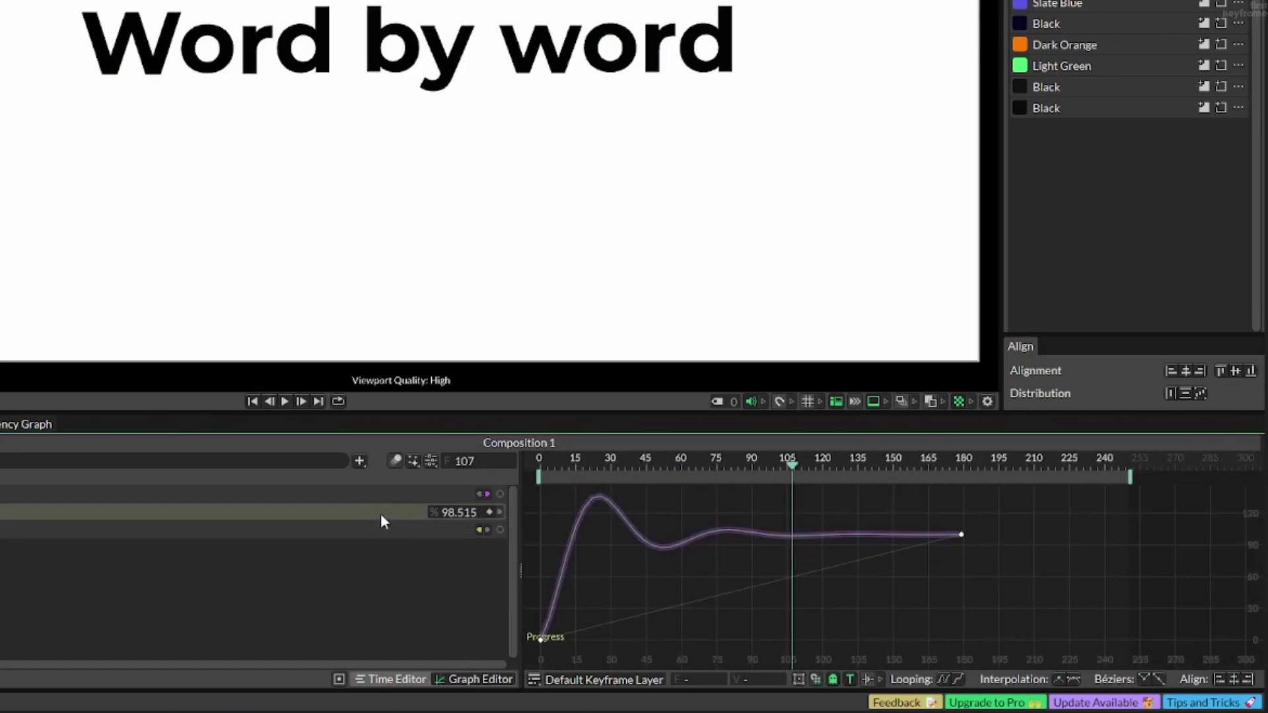
left_click_drag(980, 496, 485, 648)
right_click(723, 531)
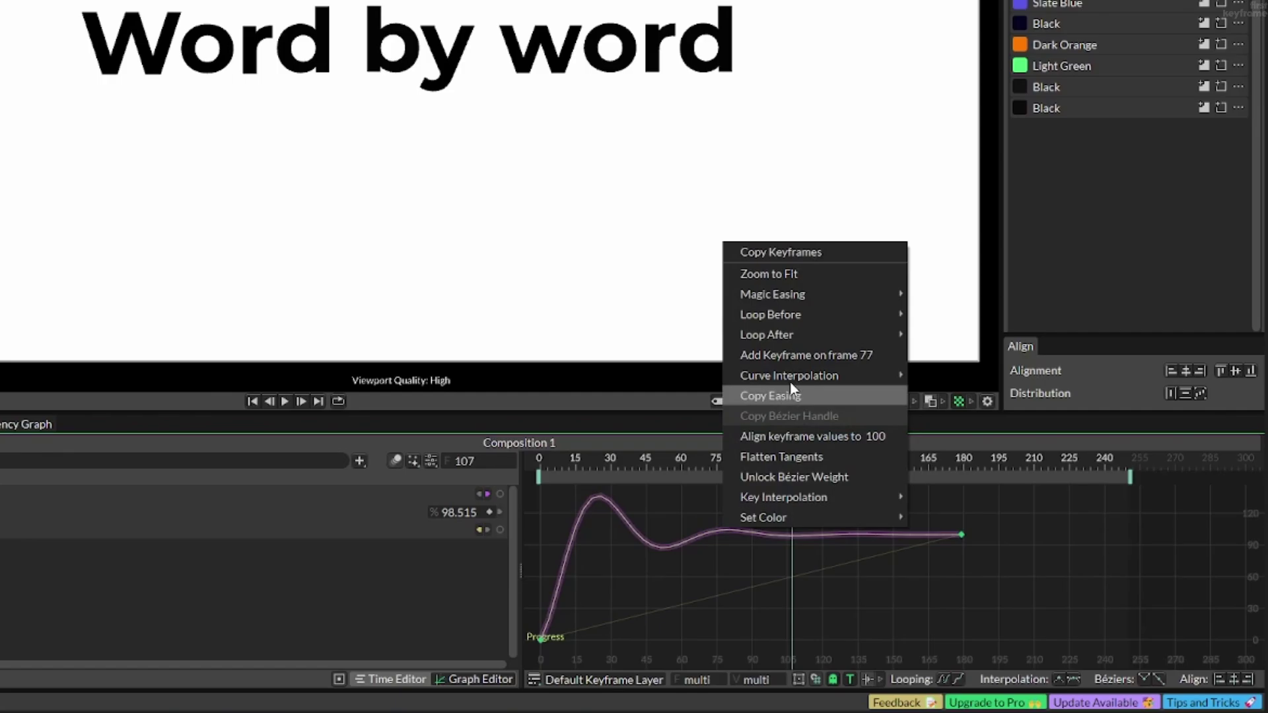
mouse_move(827, 295)
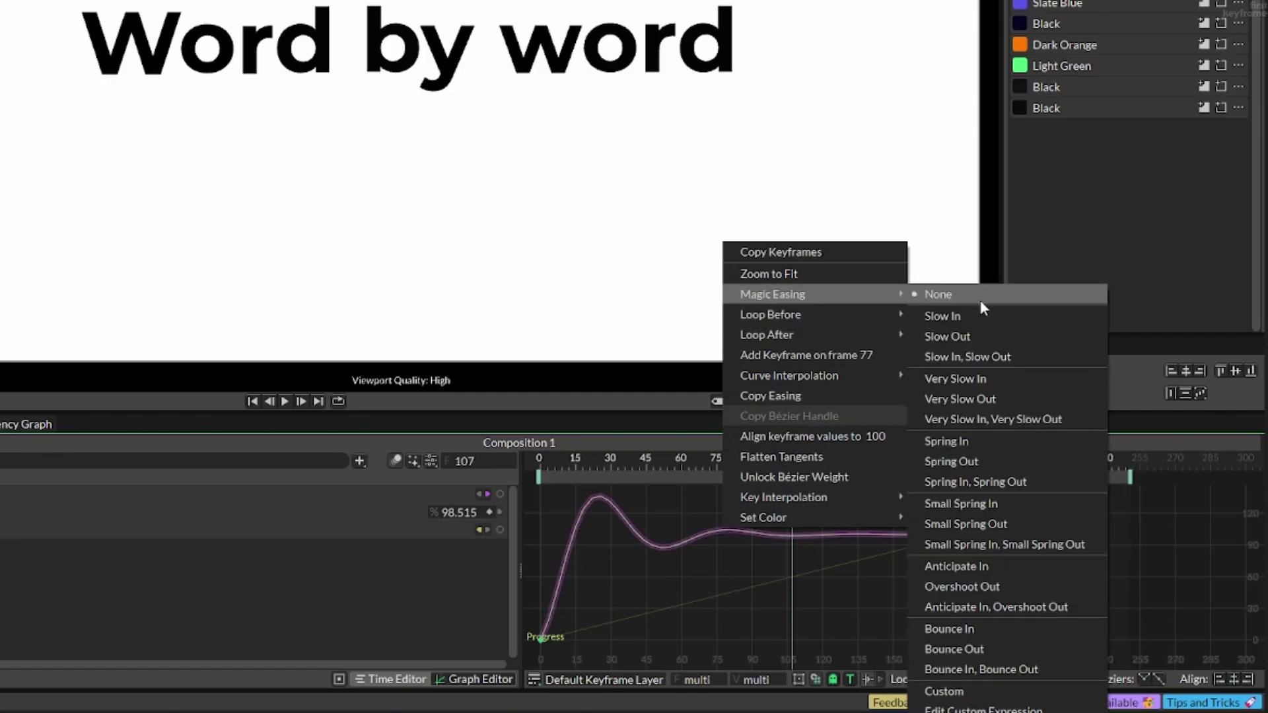
left_click(966, 355)
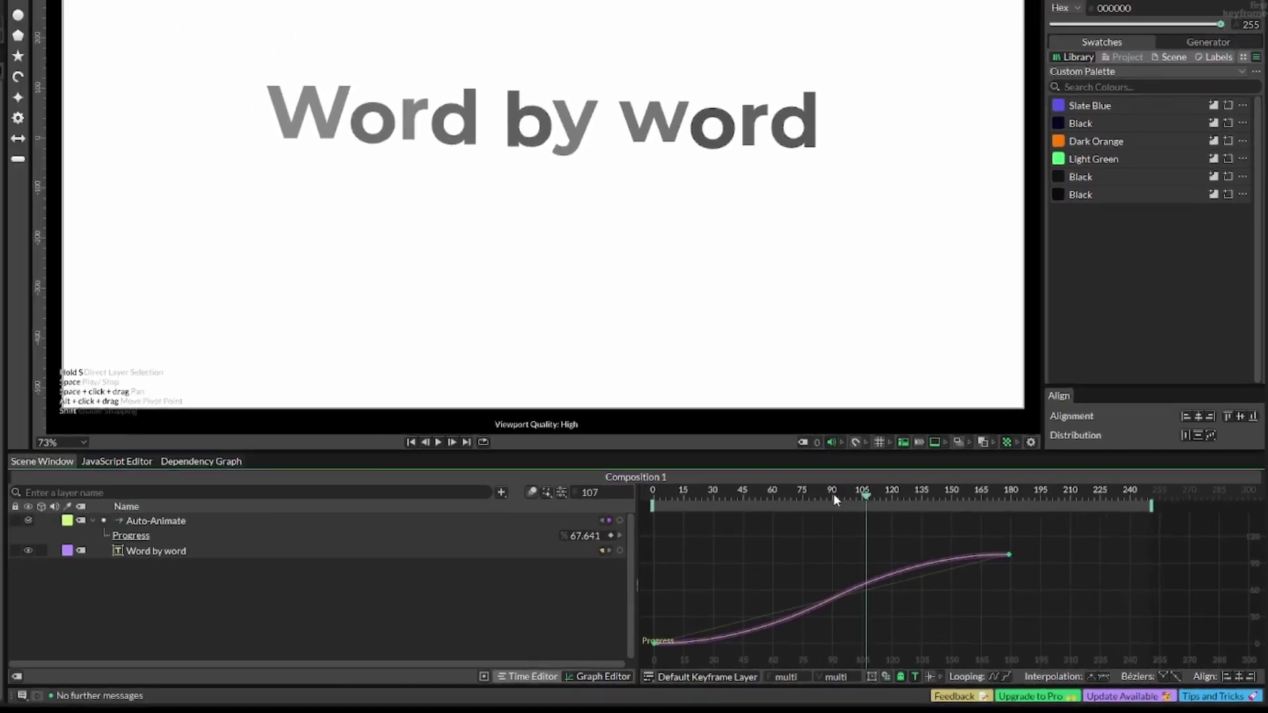
left_click_drag(755, 466, 494, 466)
key("space")
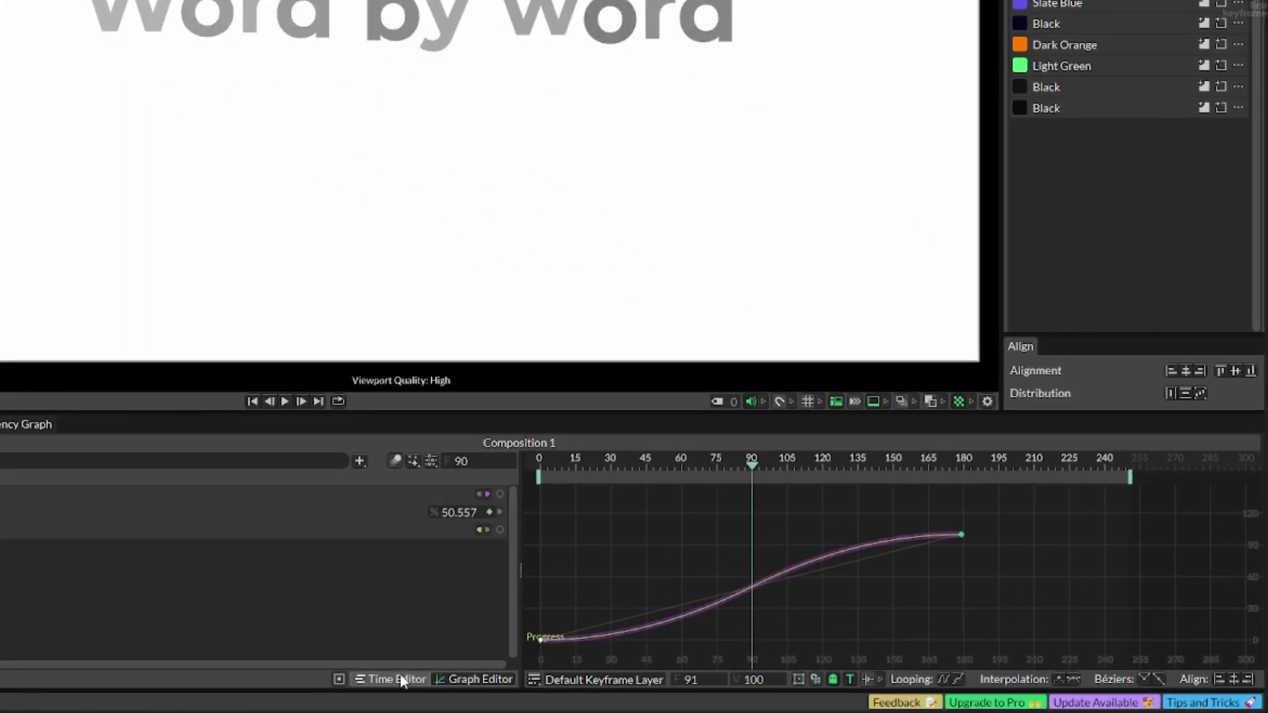
Move the last Progress keyframe to frame 90 on the timeline and play the animation from the start.
left_click(396, 680)
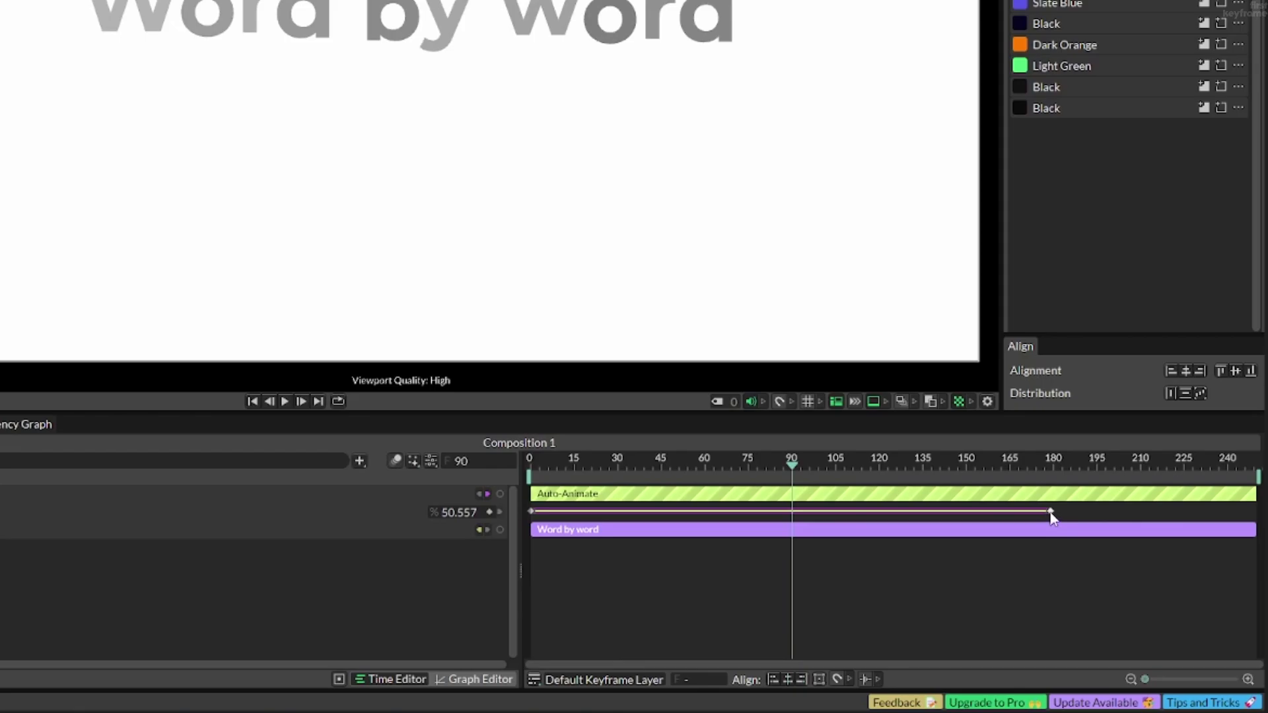
left_click_drag(1051, 511, 793, 526)
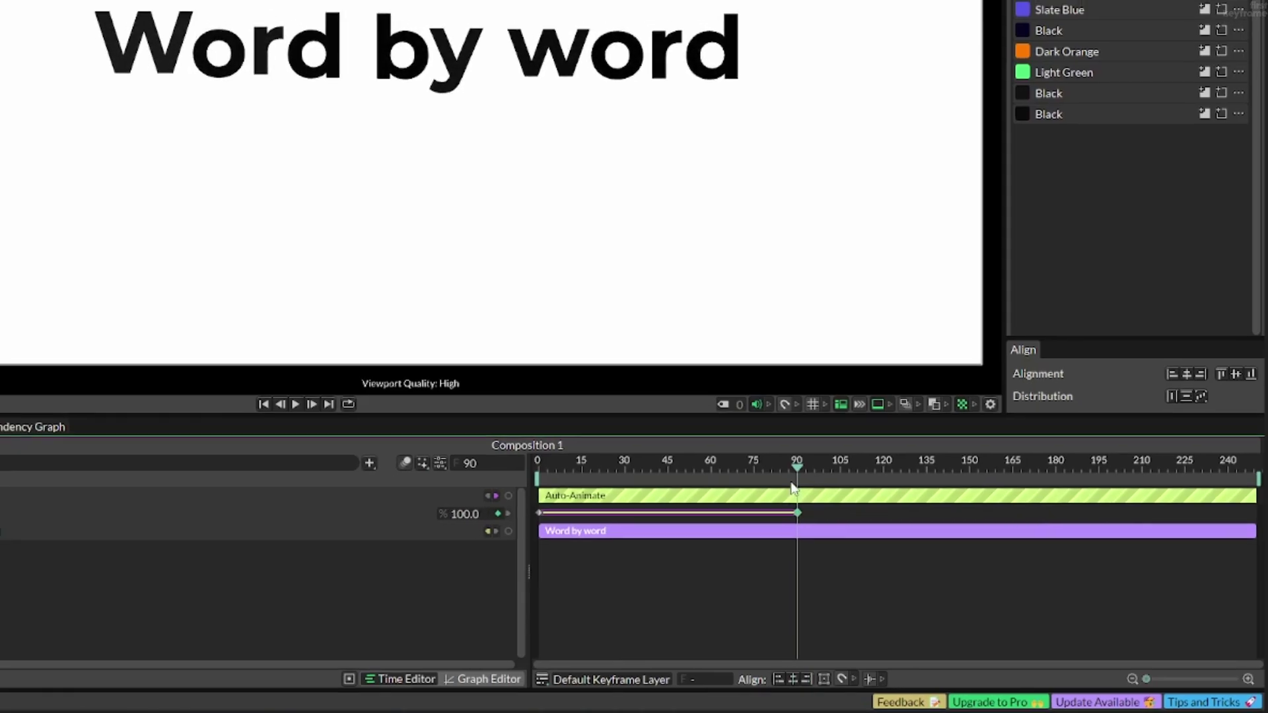
left_click_drag(792, 466, 475, 500)
key("space")
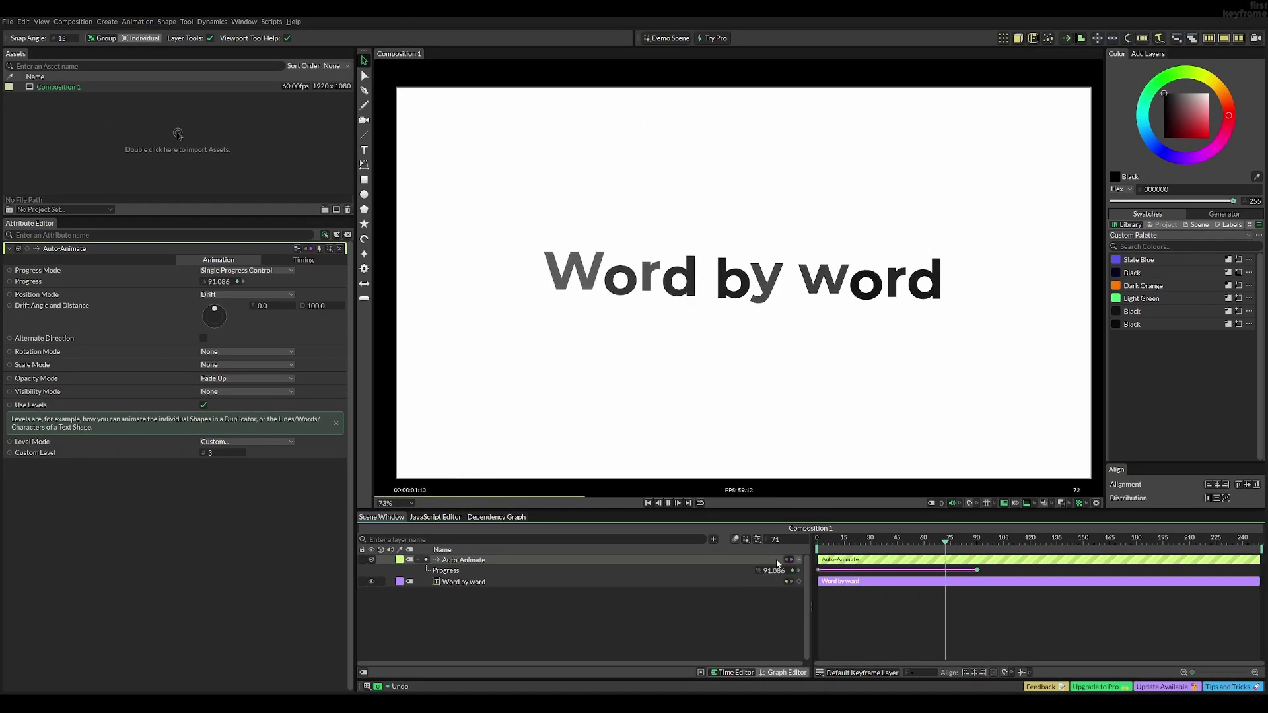
key("space")
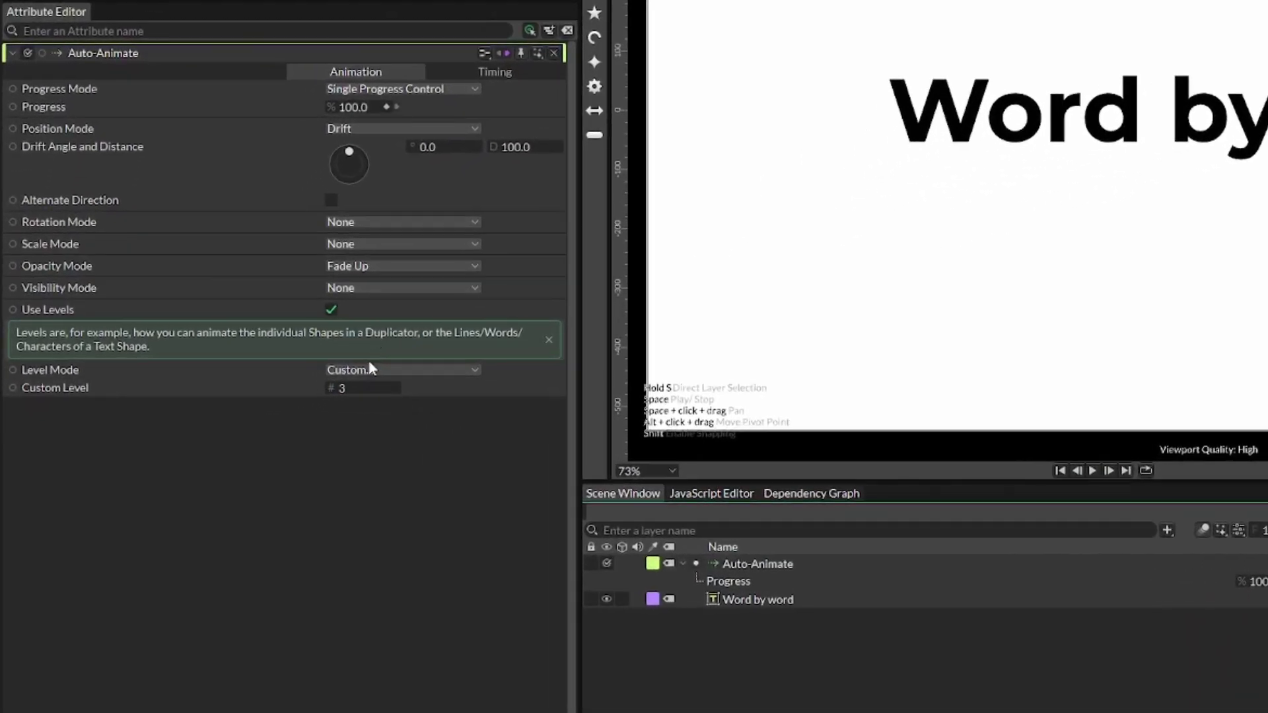
Set Auto-Animate's Level Mode to Text (Words) and preview the animation from the start.
left_click(226, 443)
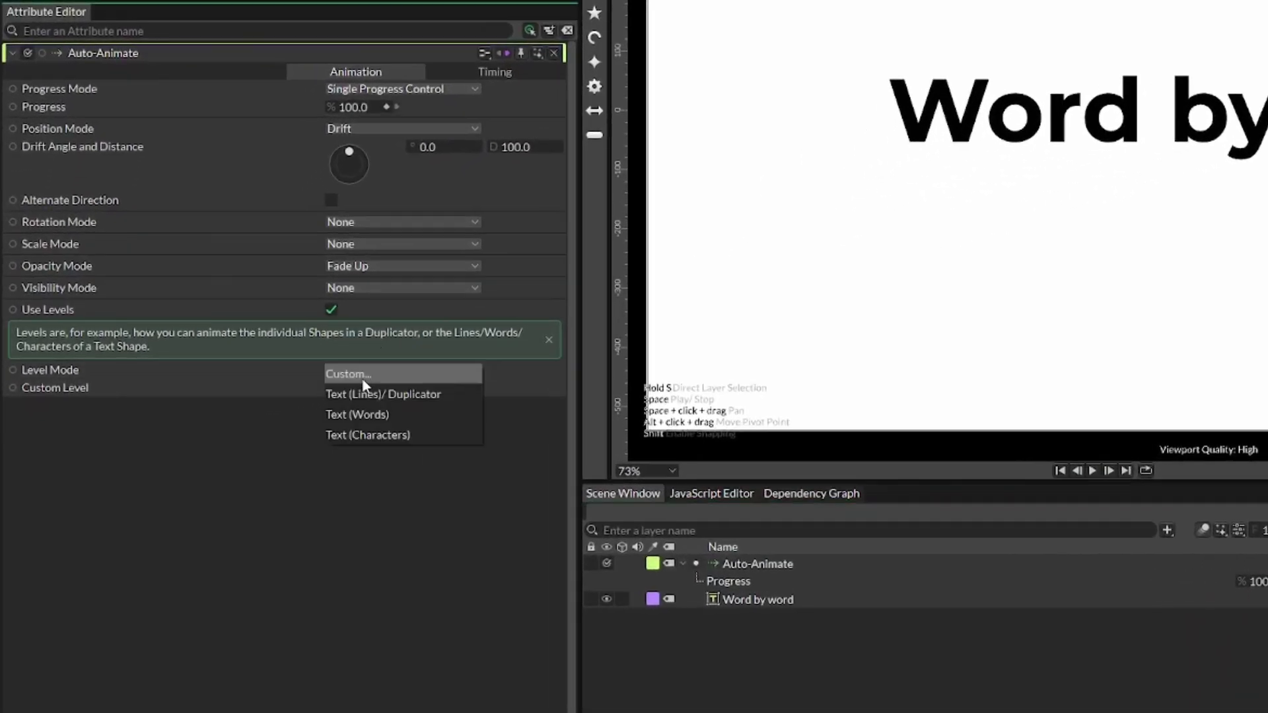
left_click(355, 415)
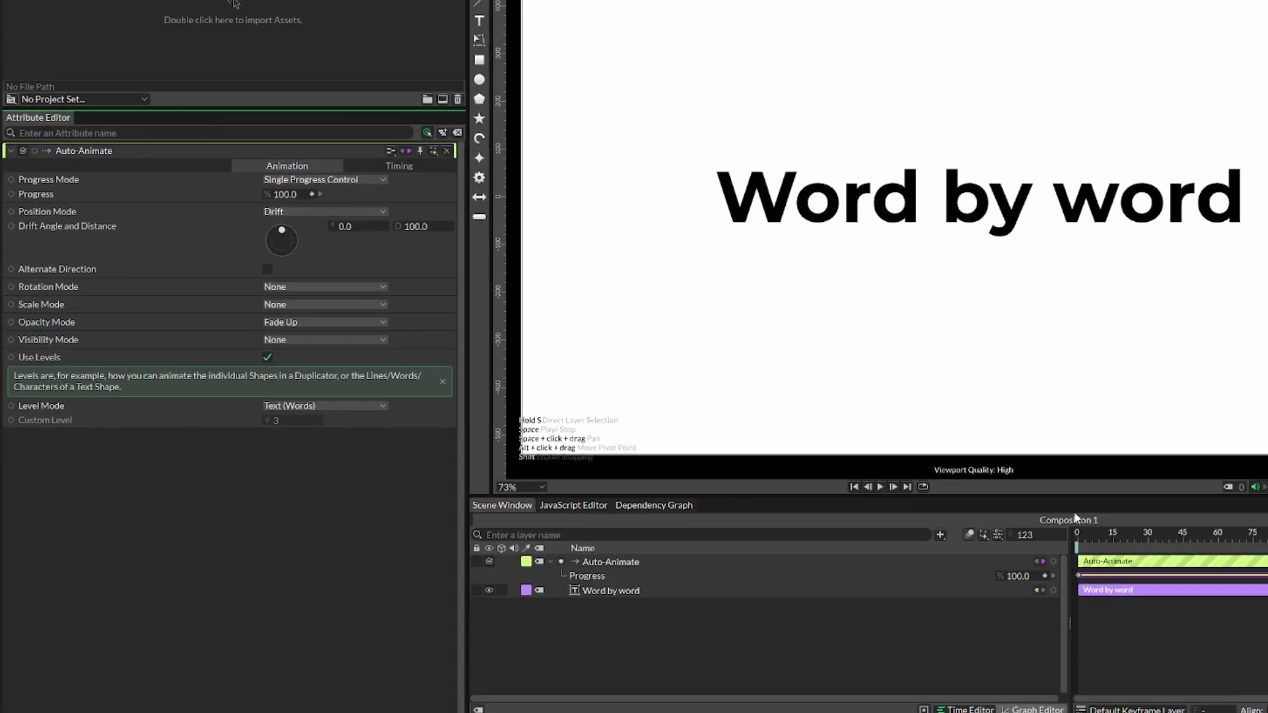
left_click_drag(872, 542, 795, 545)
key("space")
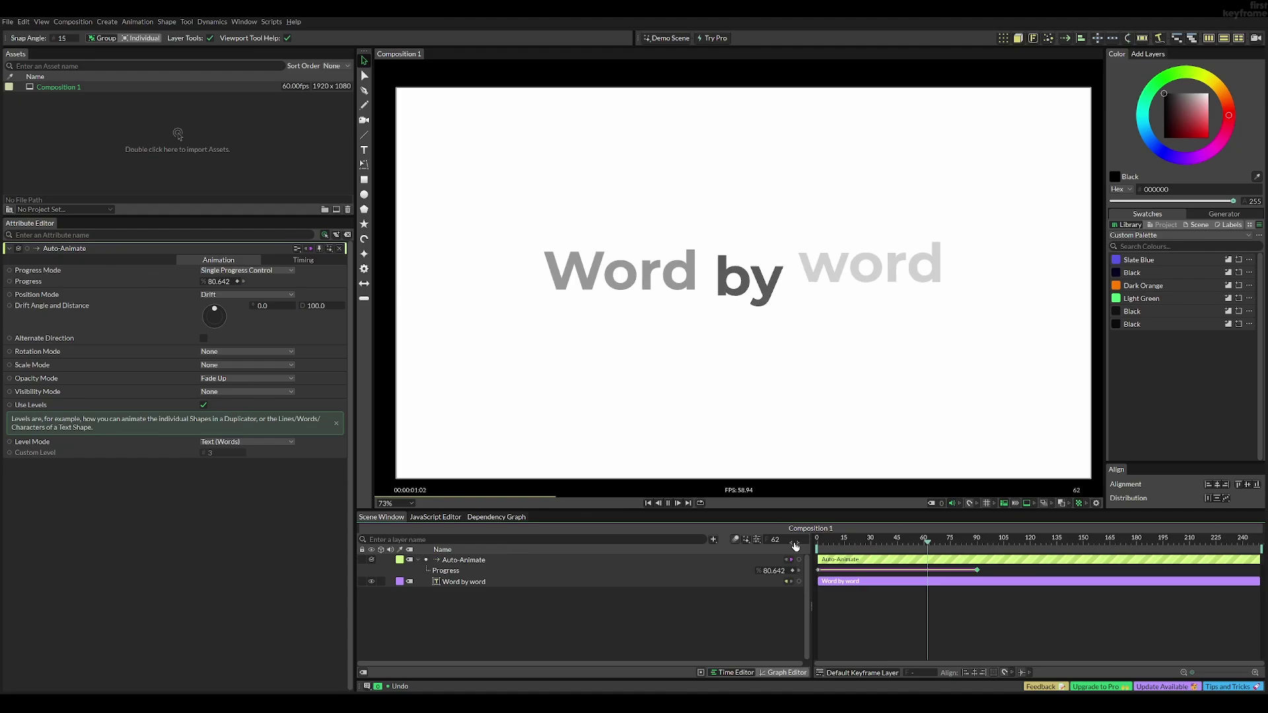
key("space")
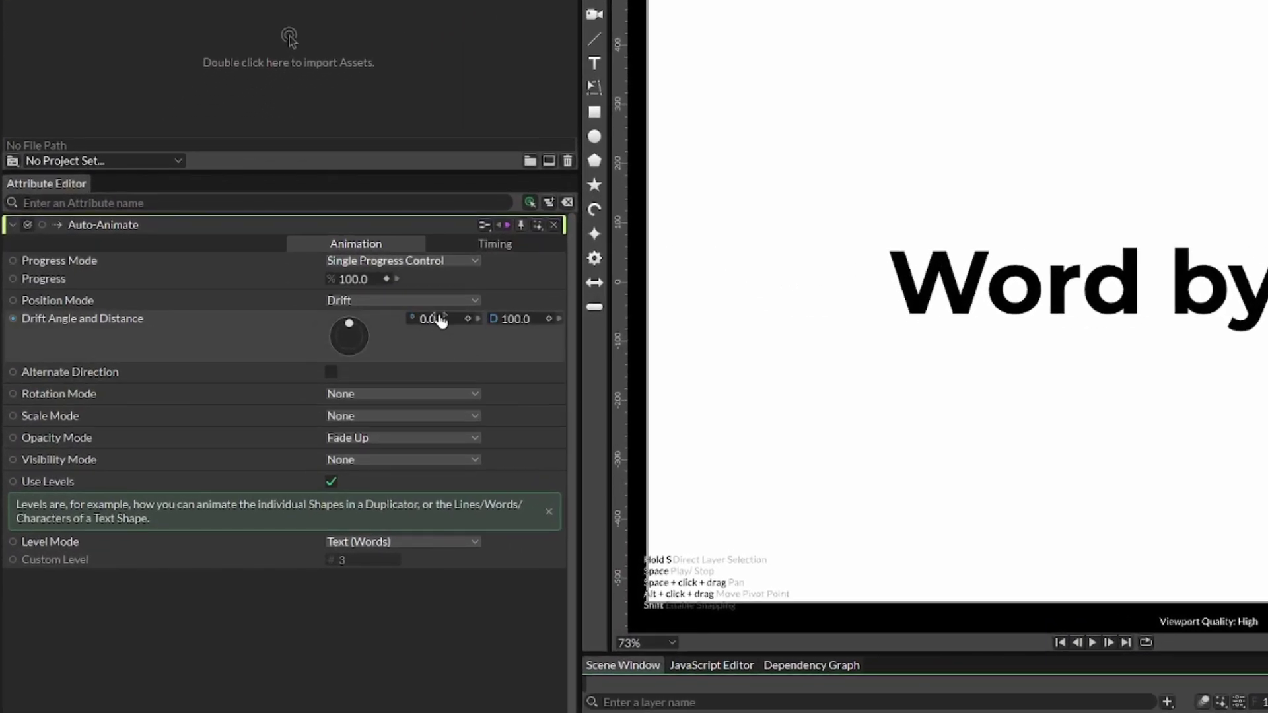
Set Auto-Animate's drift angle to 180 degrees and preview the animation.
left_click(442, 319)
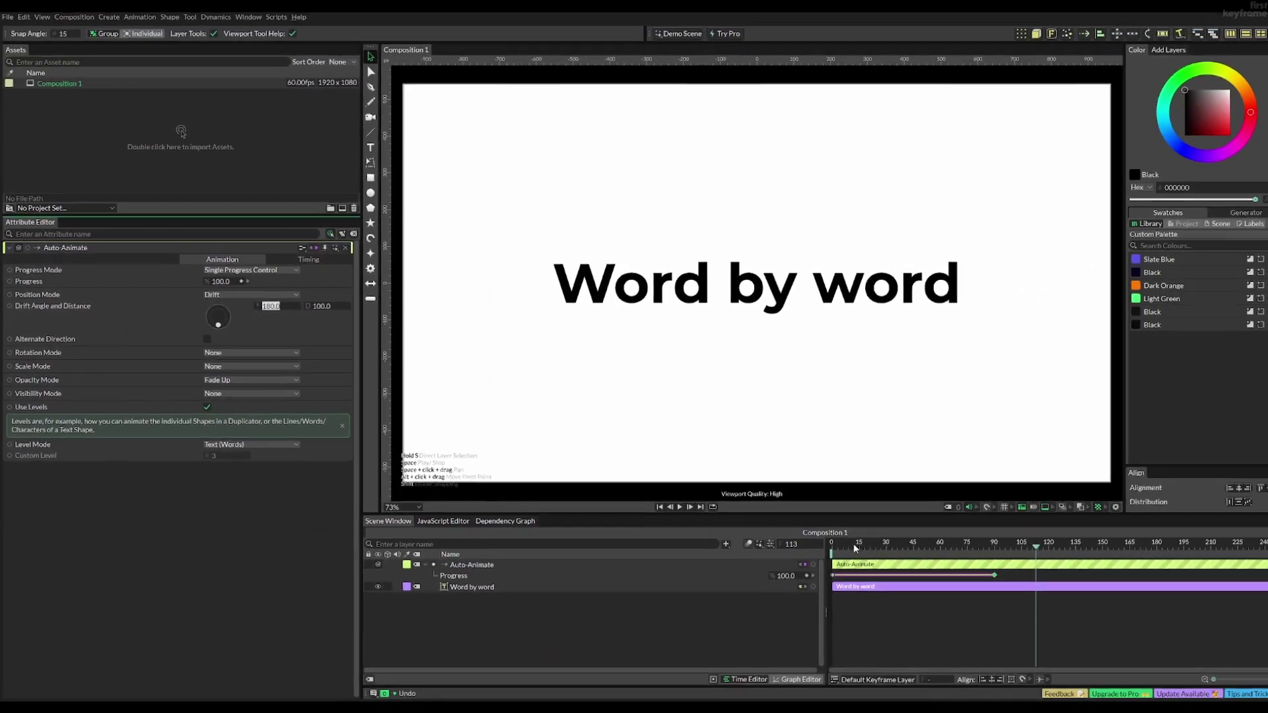
left_click_drag(853, 544, 801, 541)
key("space")
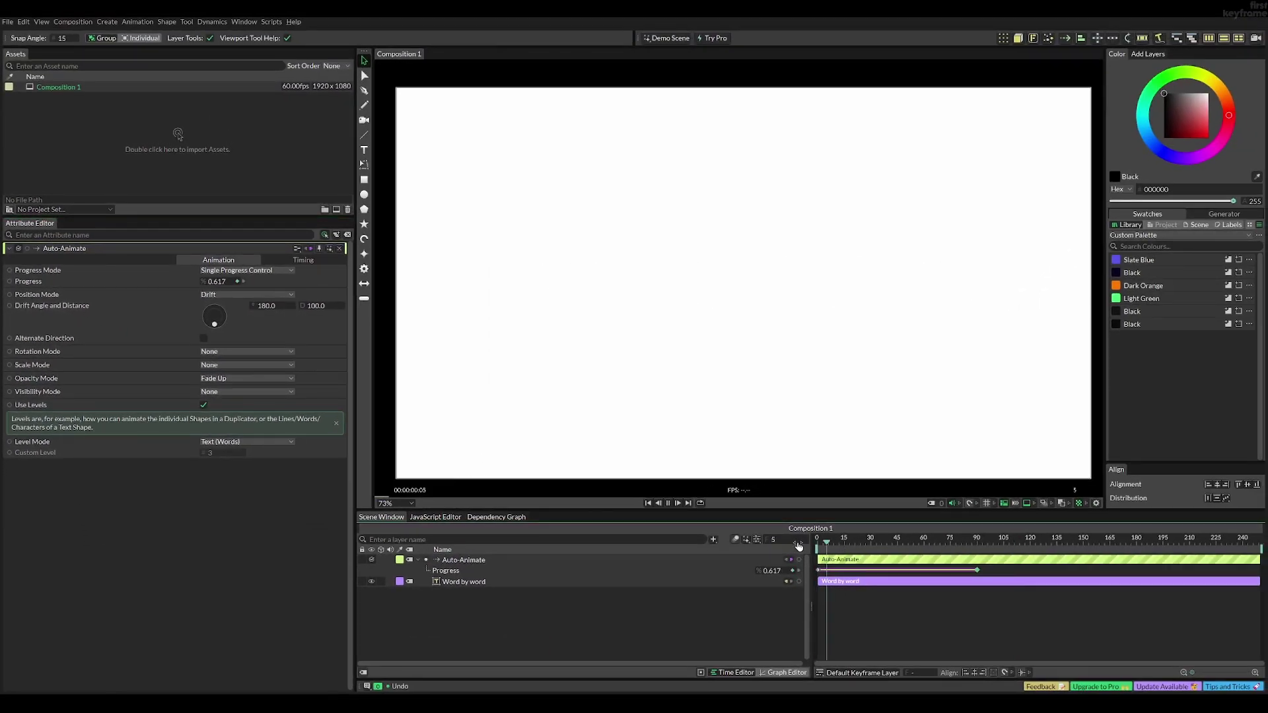
key("space")
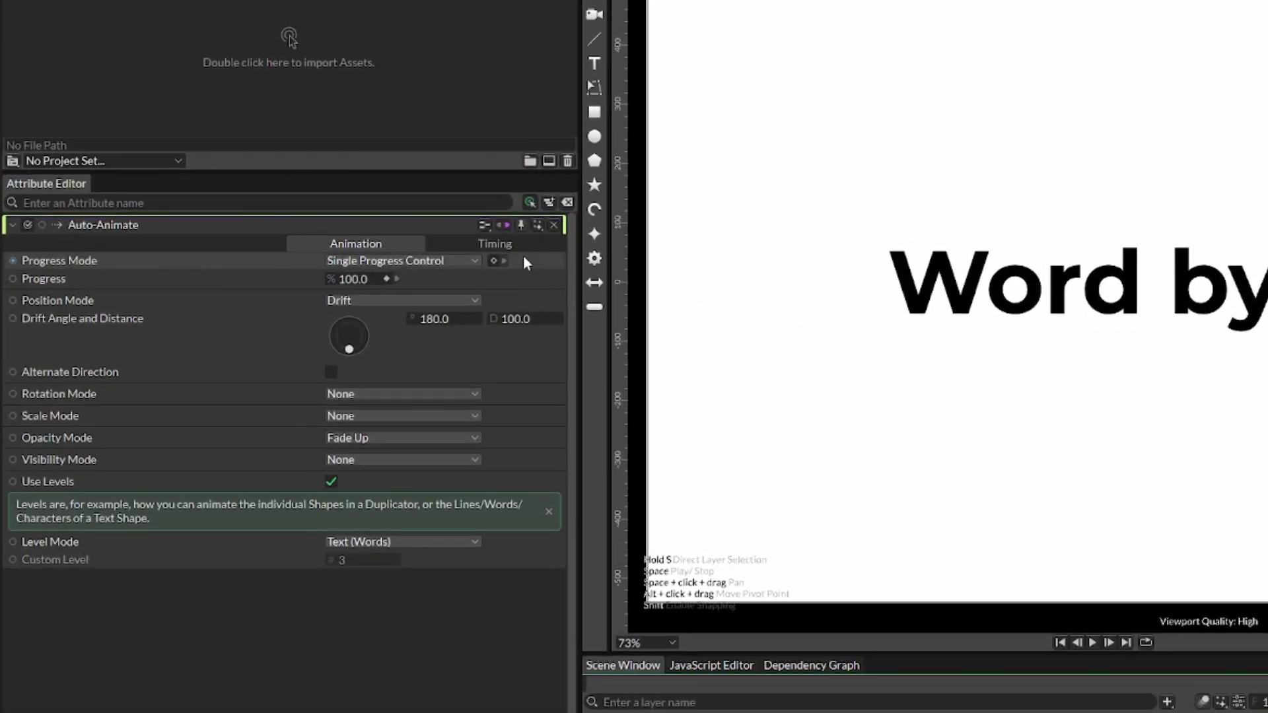
Set Auto-Animate's Timing Mode to Normal and play the word animation from the start.
left_click(330, 258)
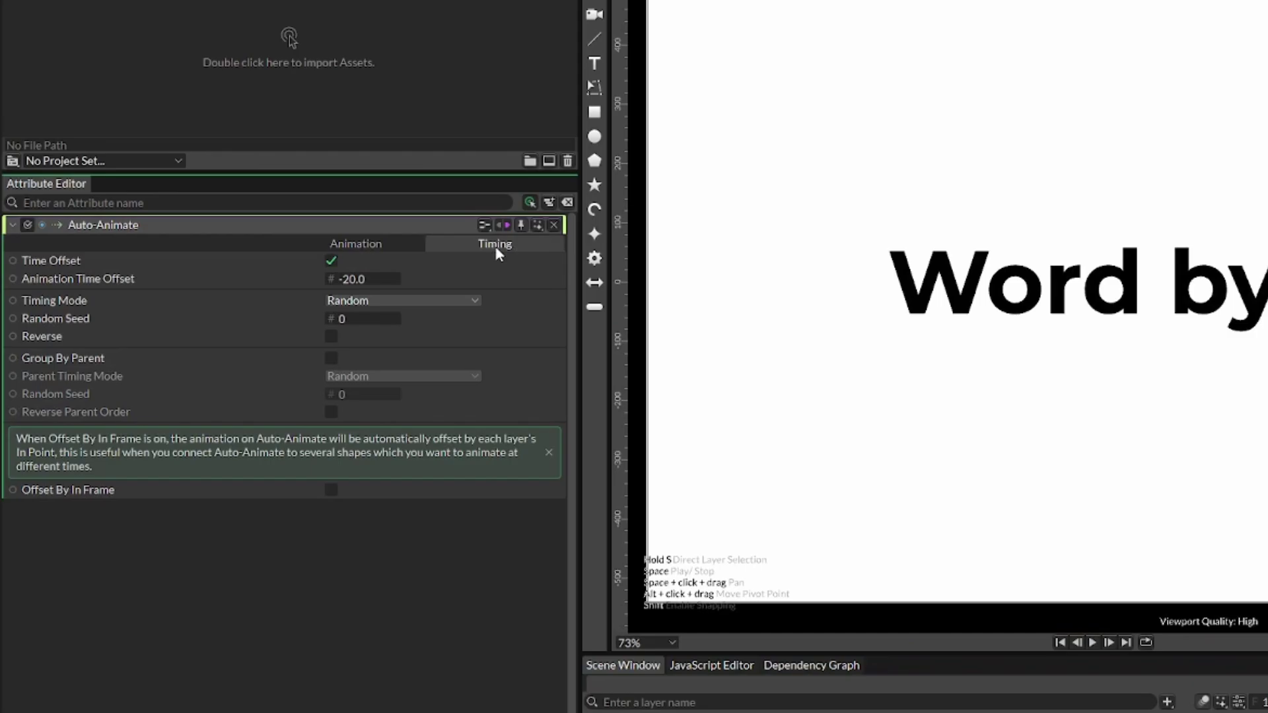
left_click(353, 303)
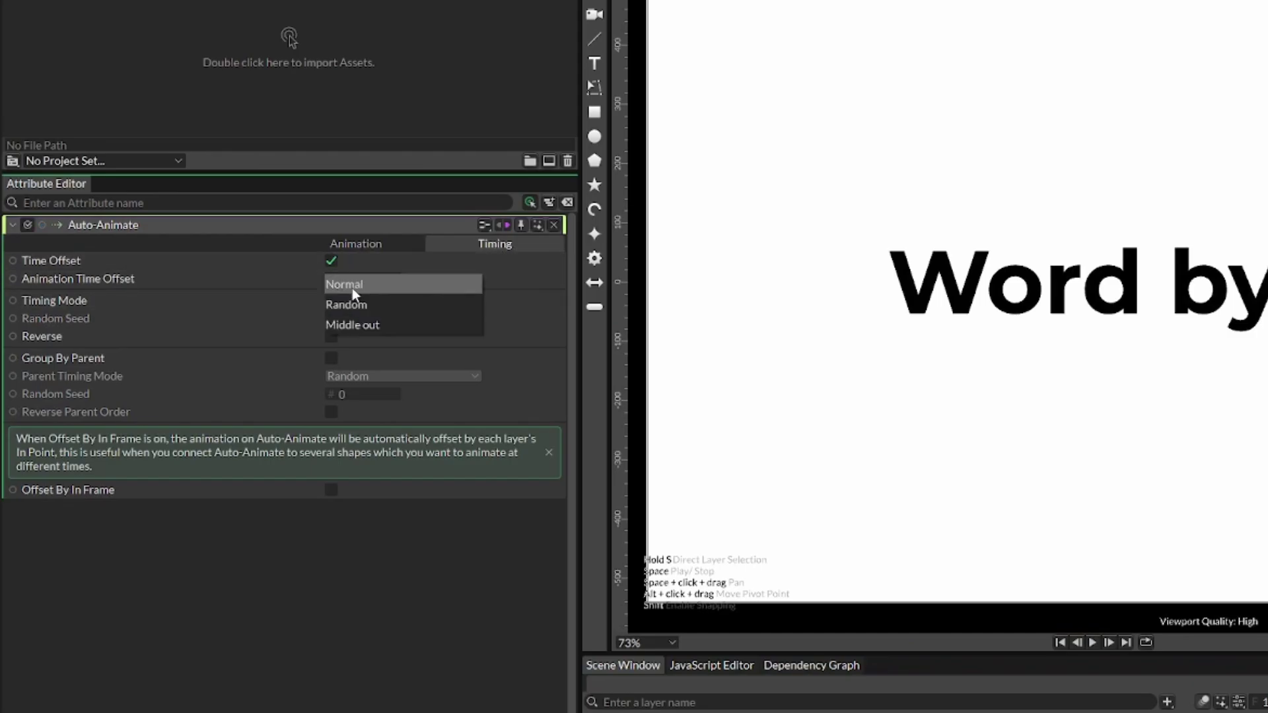
left_click(353, 285)
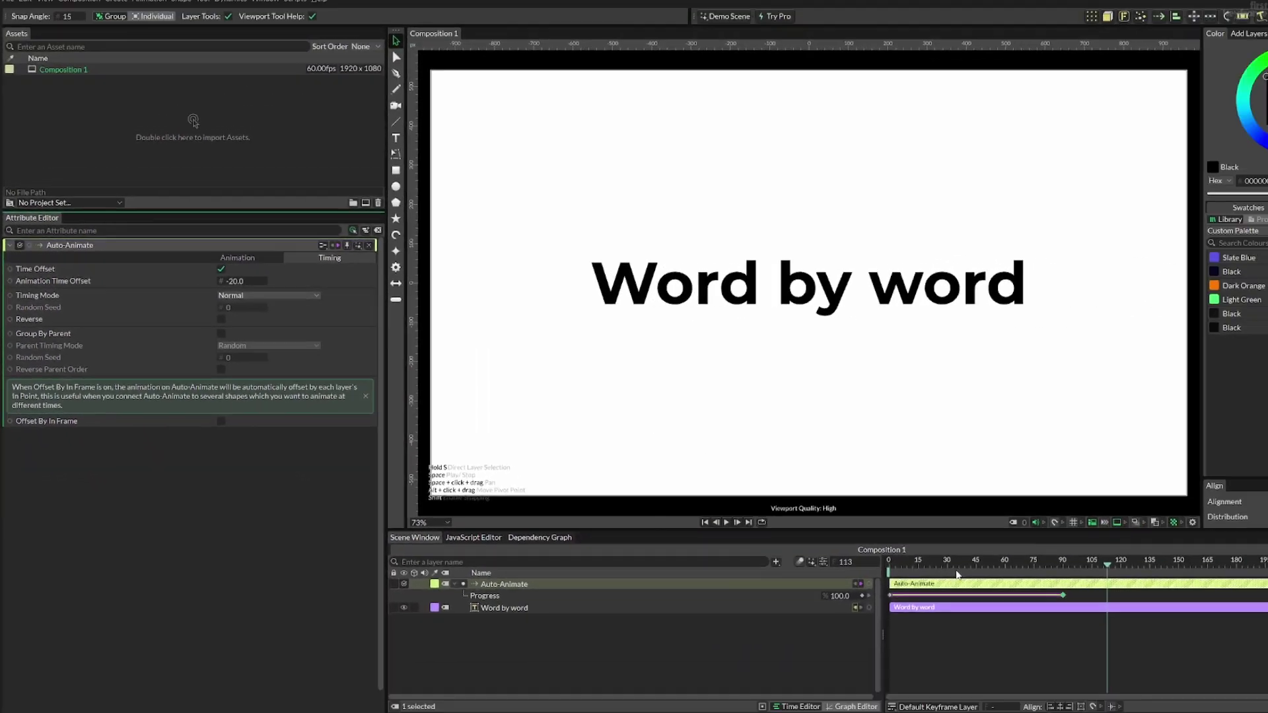
left_click_drag(882, 540, 816, 540)
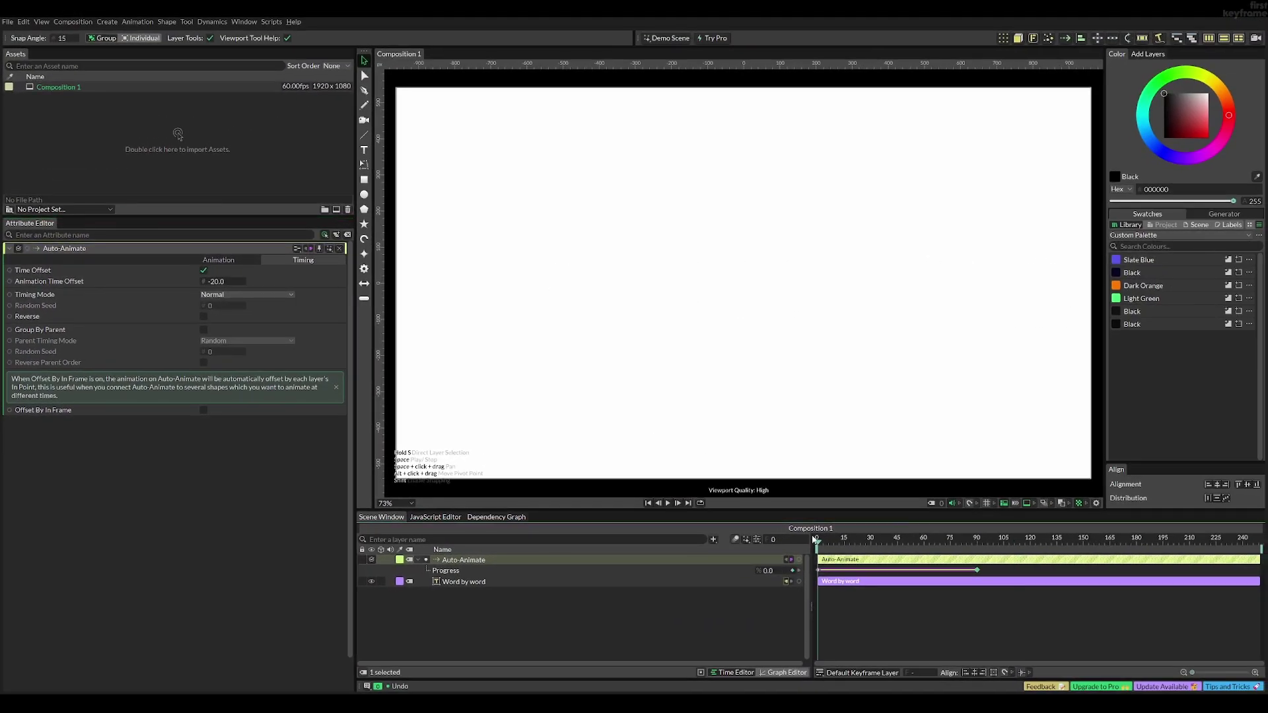
left_click(748, 616)
key("space")
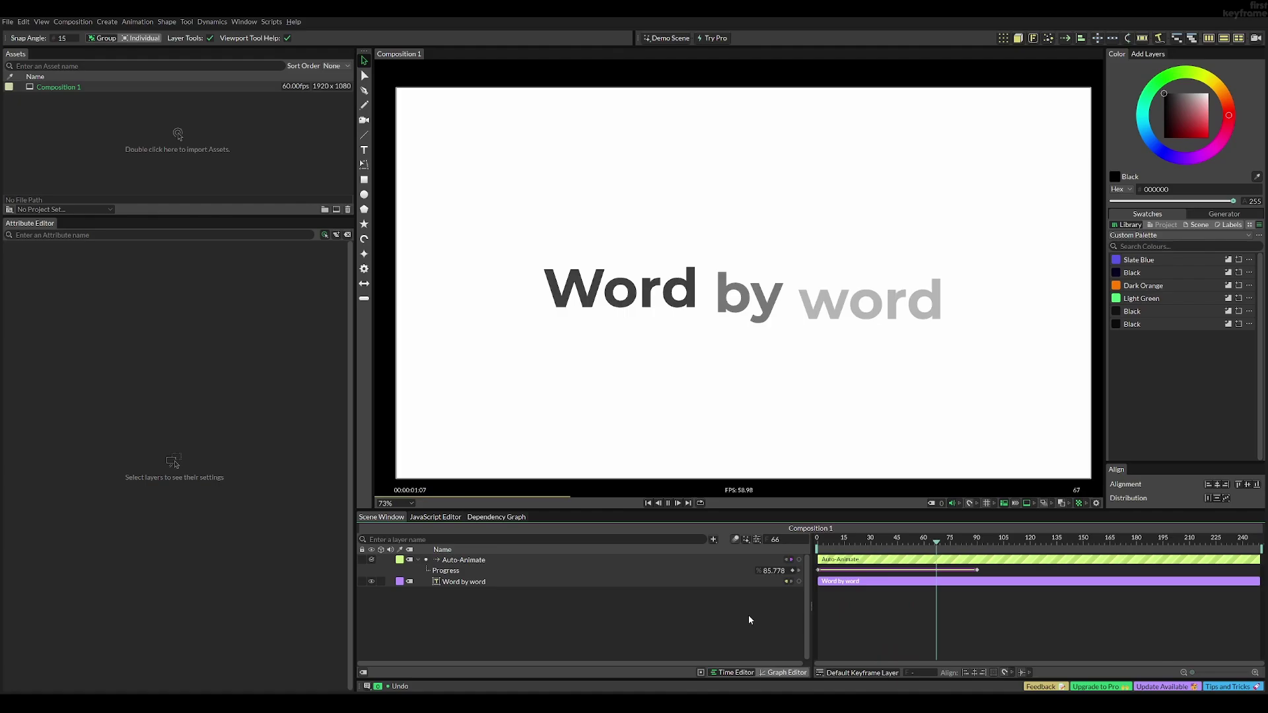
key("space")
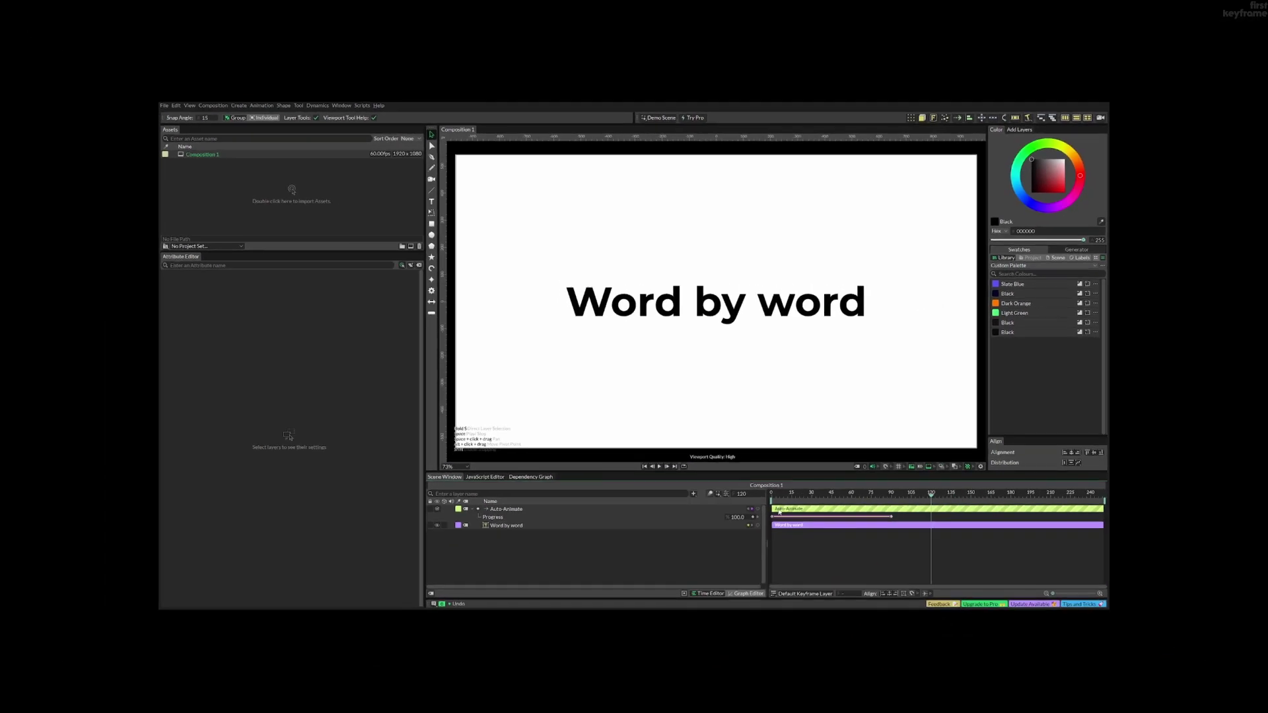
Turn Auto-Animate's drift angle to about 95 degrees and play the animation.
left_click(687, 515)
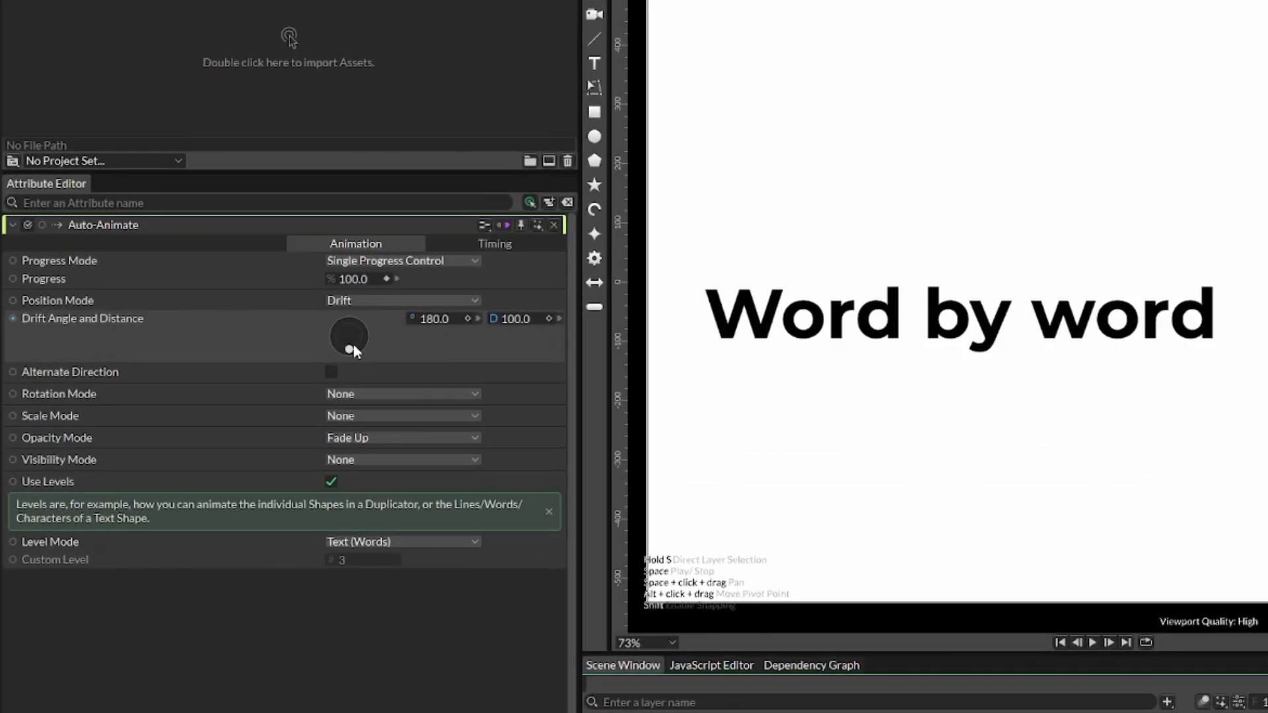
mouse_move(354, 345)
left_mouse_down()
mouse_move(327, 348)
mouse_move(334, 336)
left_mouse_up()
key("space")
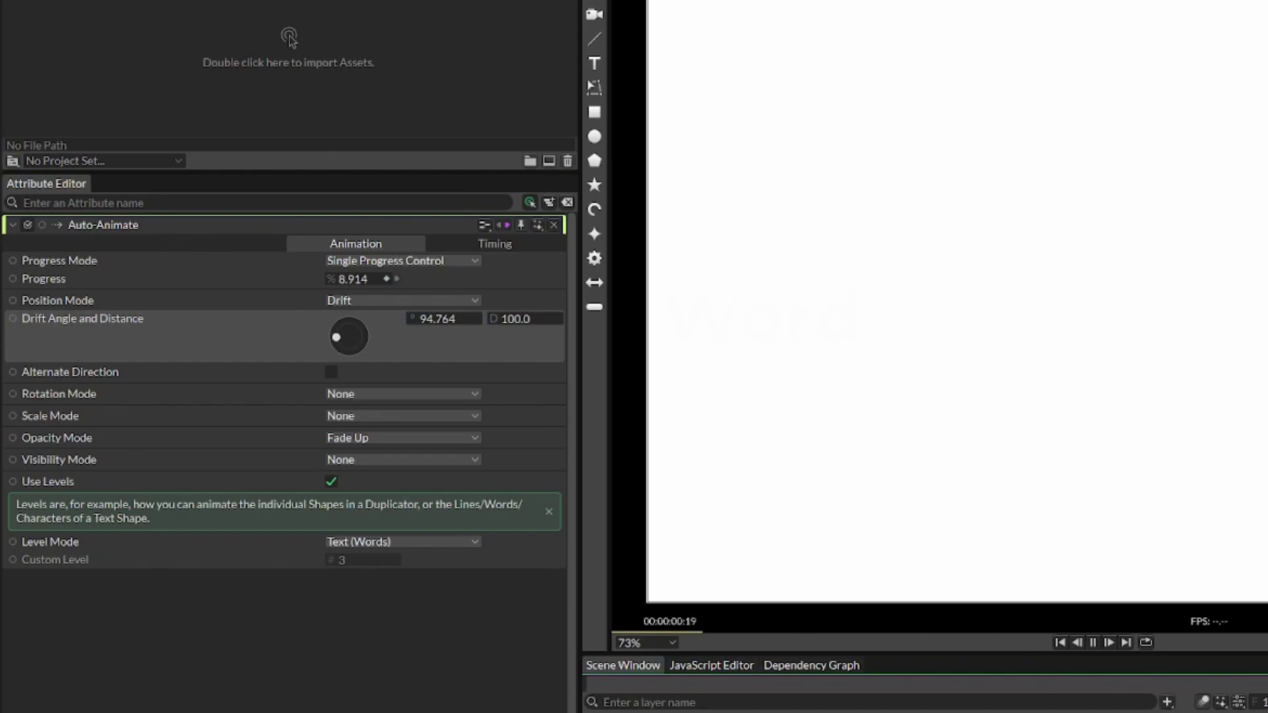
Stop playback and undo the last drift angle change.
key("space")
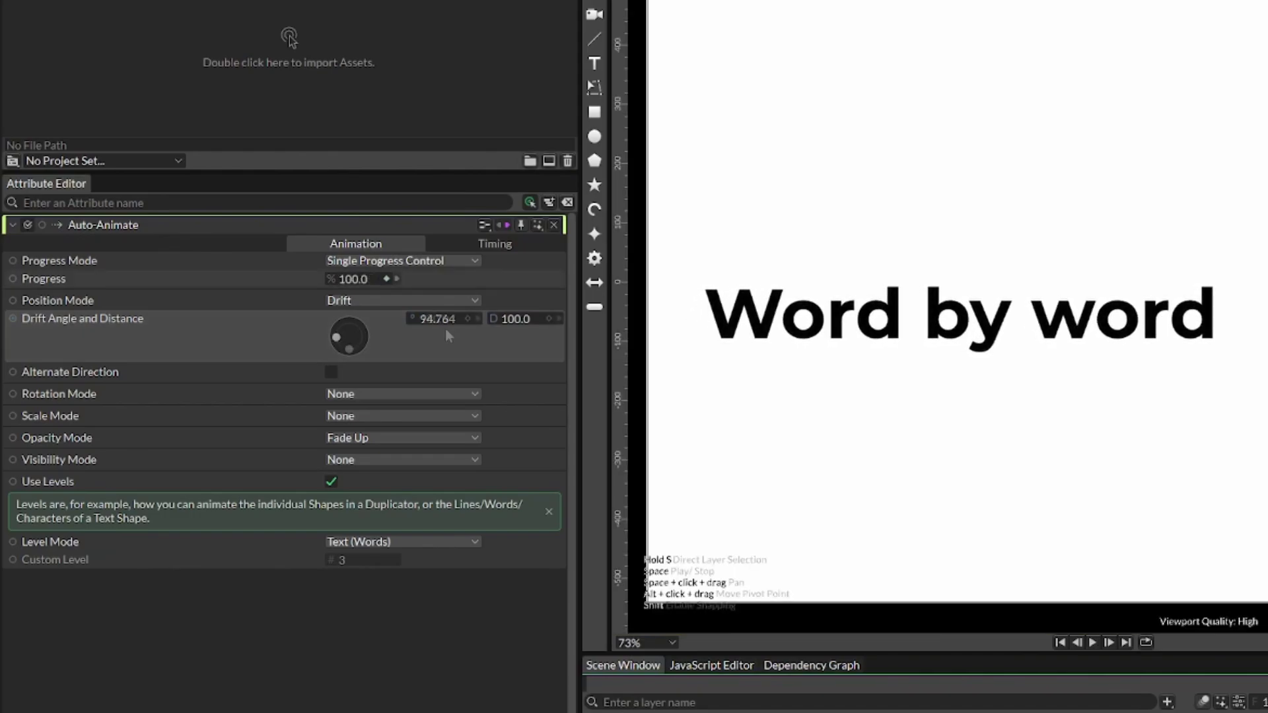
key("ctrl+z")
Try a drift distance of 423 in Auto-Animate, preview the animation and undo the distance change.
left_click_drag(522, 320, 548, 325)
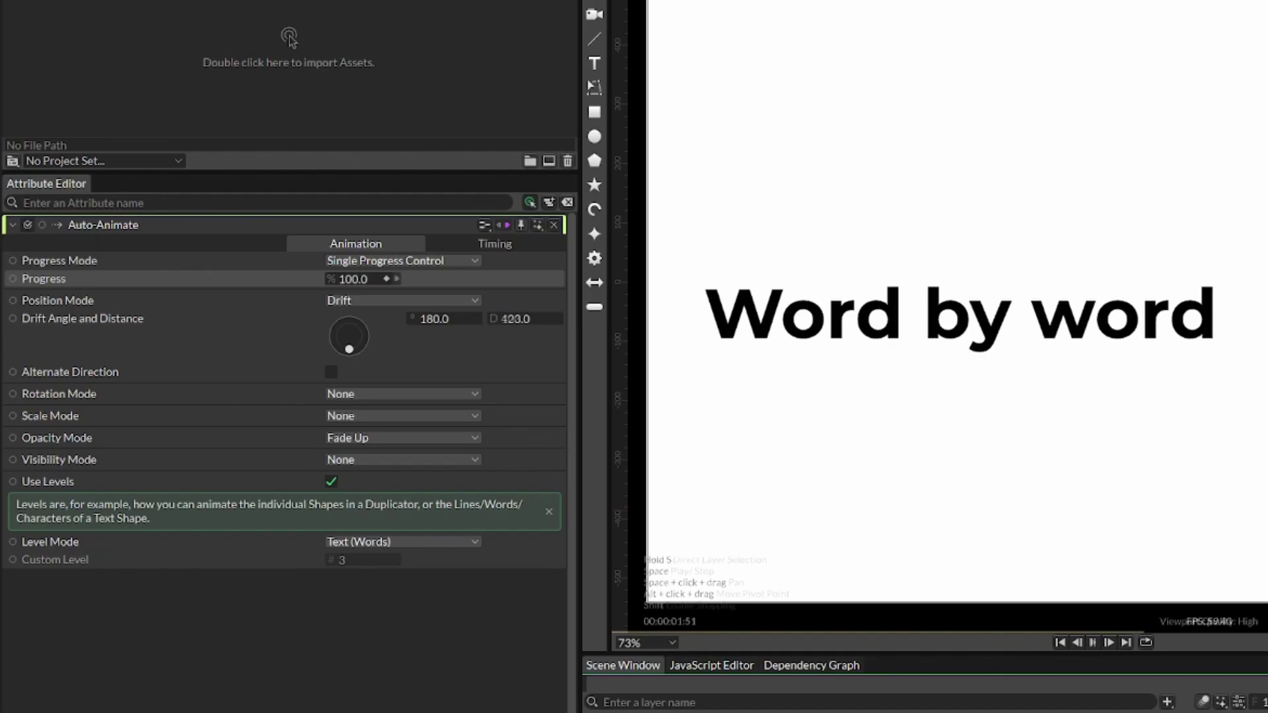
key("space")
key("ctrl+z")
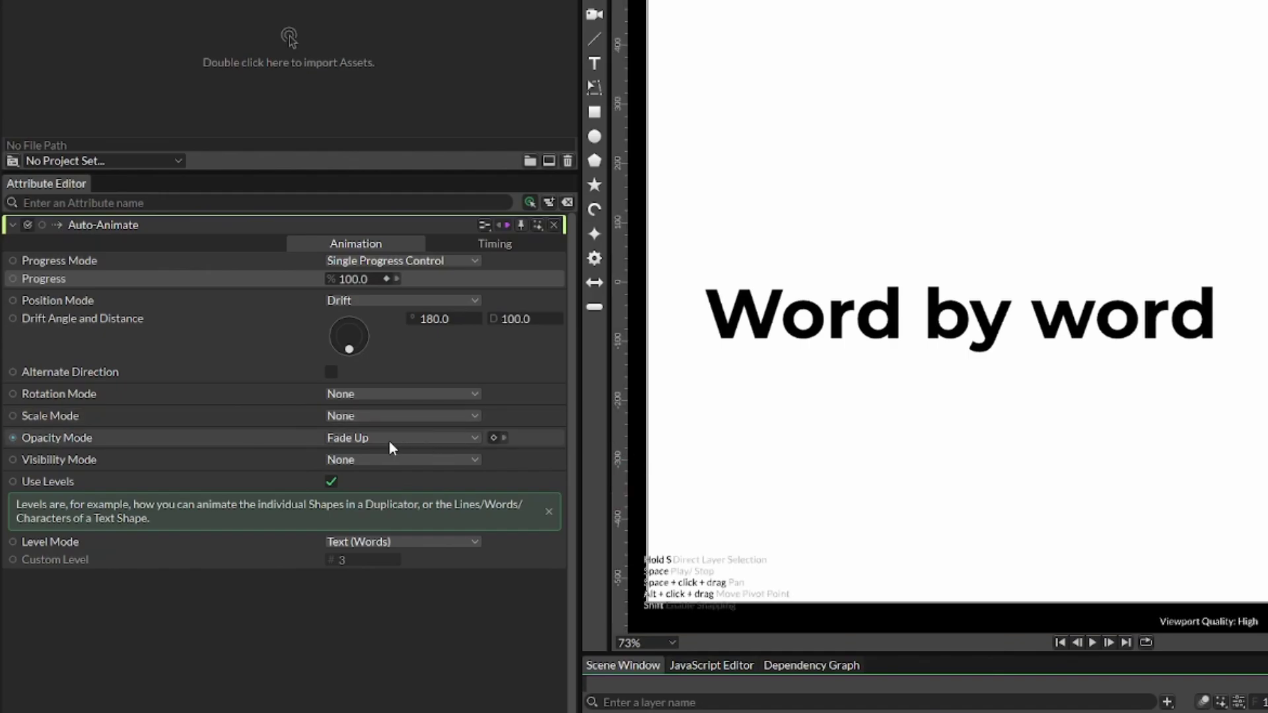
Preview the animation with Auto-Animate's Level Mode set to Text (Lines)/ Duplicator and to Text (Characters).
left_click(381, 542)
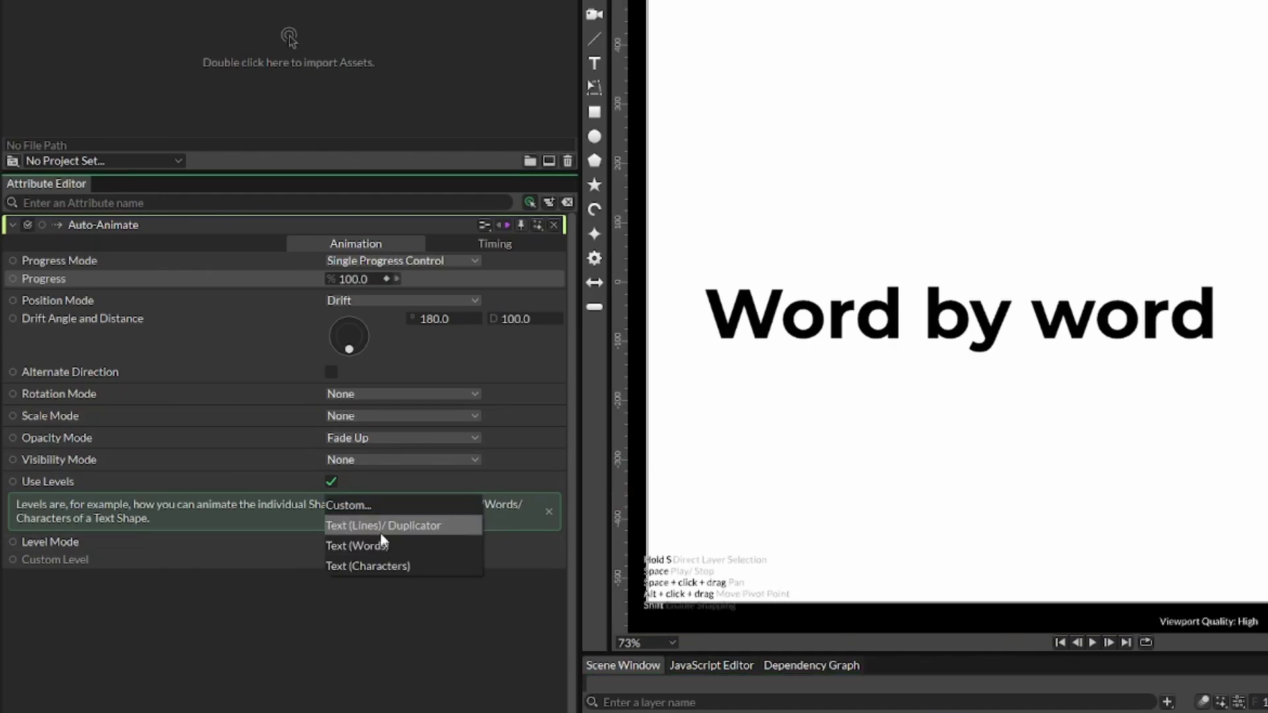
left_click(380, 529)
key("space")
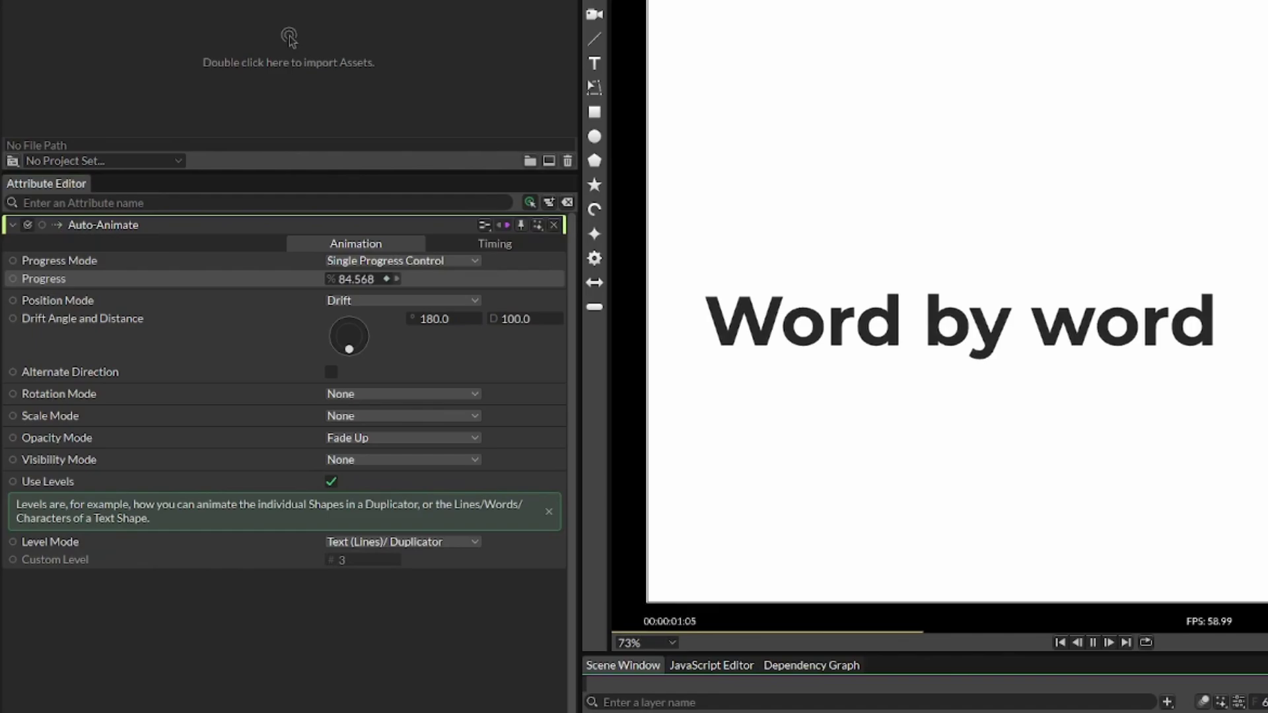
key("space")
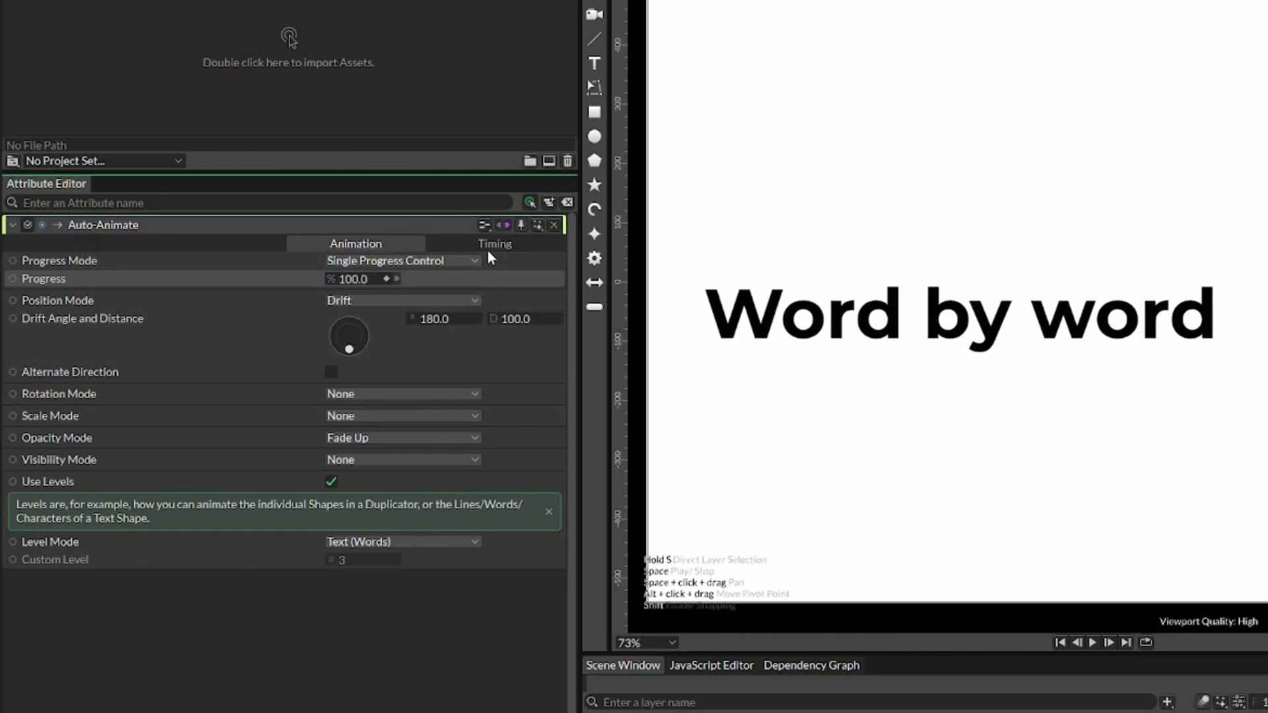
Set Auto-Animate's Animation Time Offset to -92 and play the word animation.
left_click(488, 245)
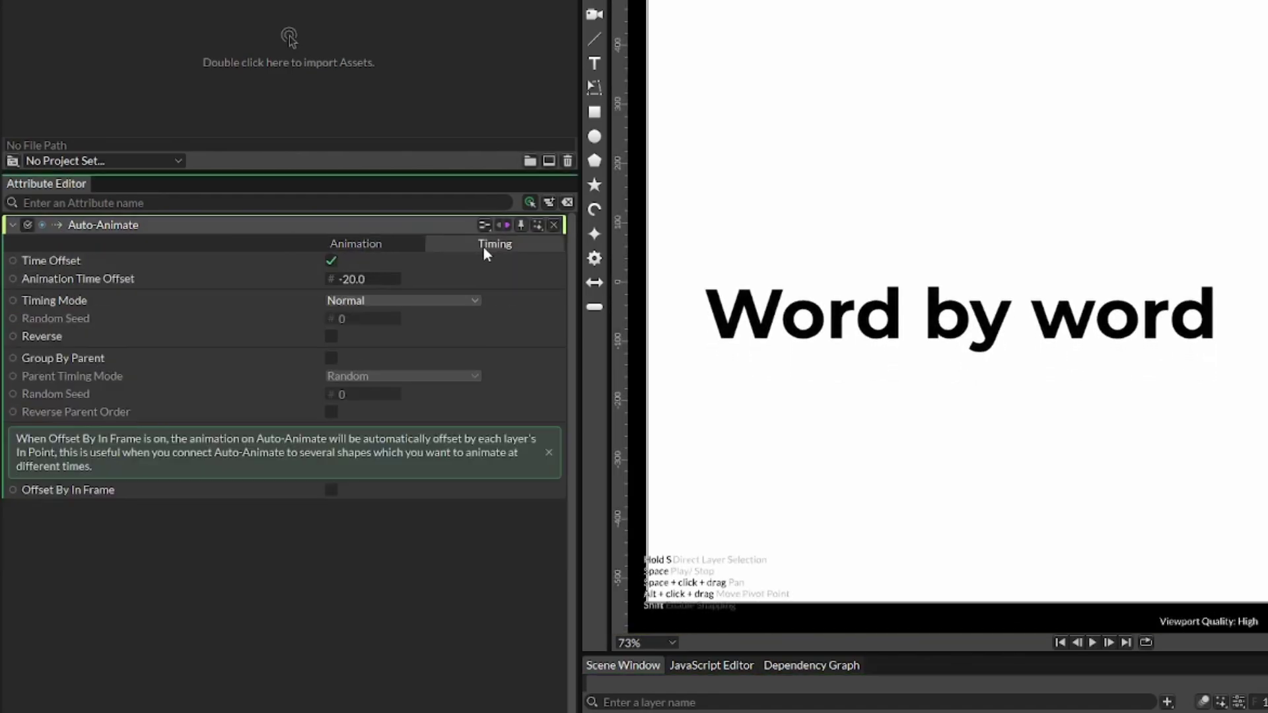
left_click_drag(350, 285, 284, 291)
key("space")
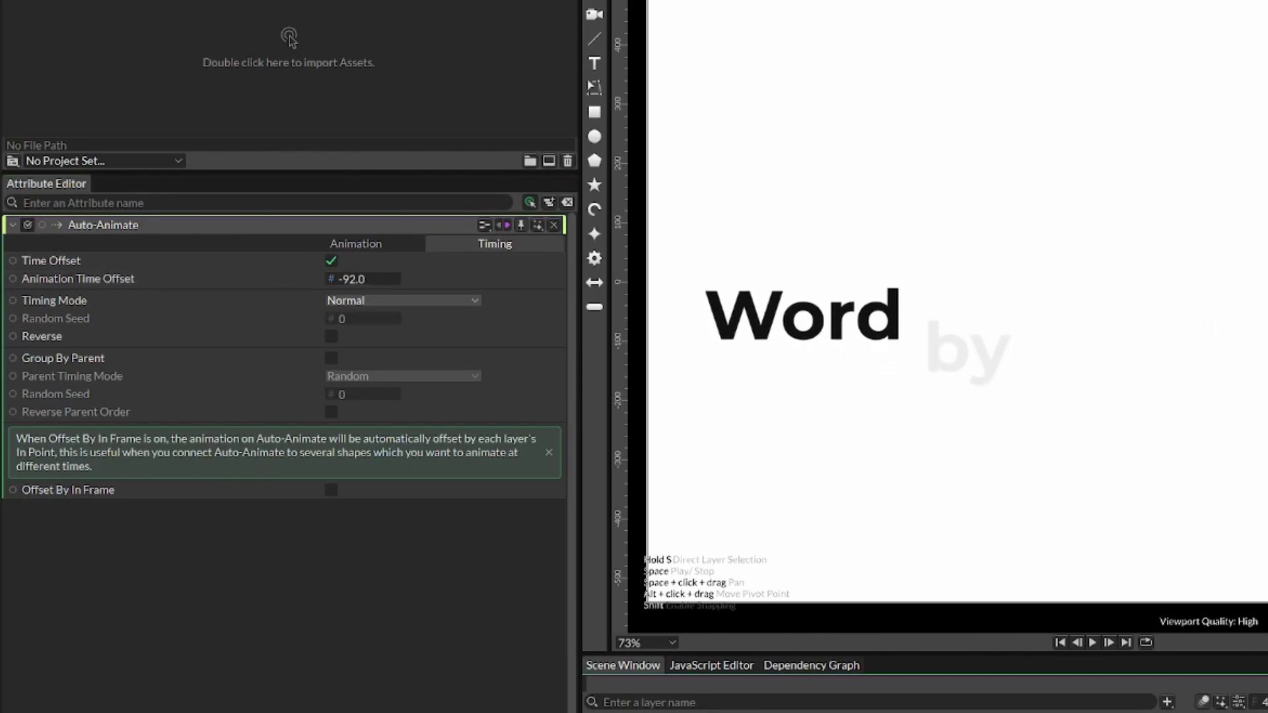
key("Escape")
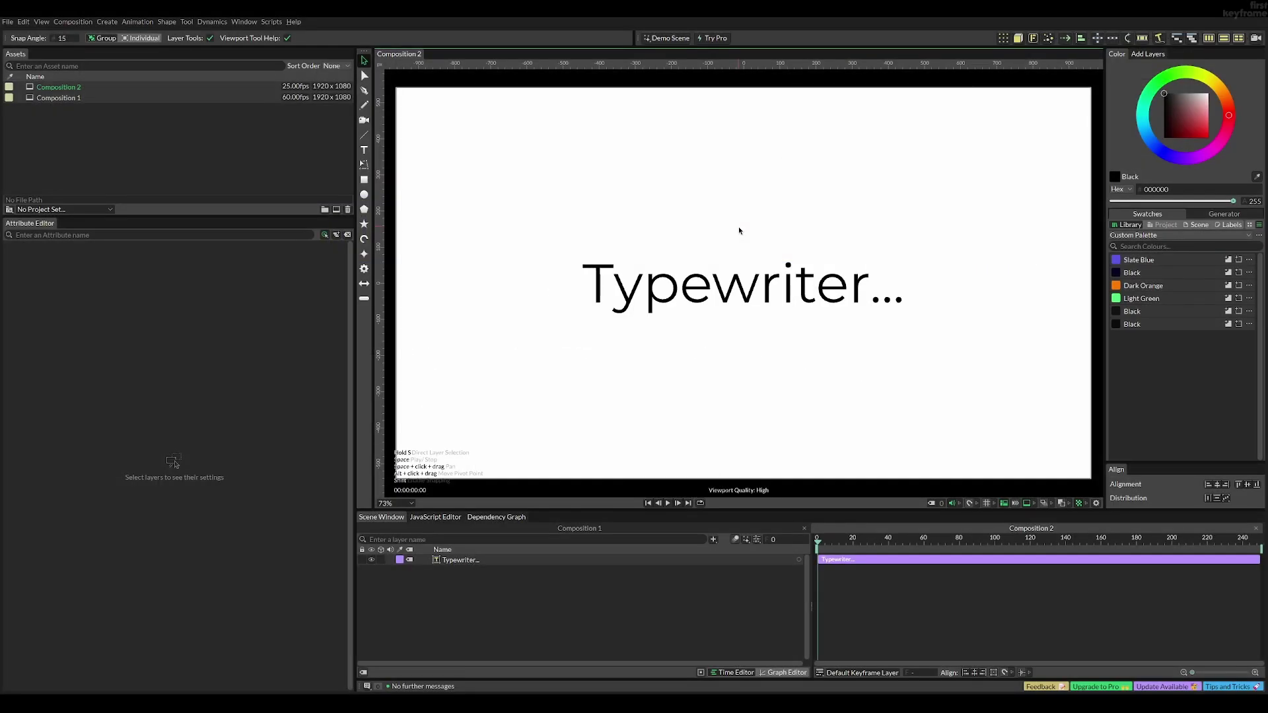
Add a Resize String manipulator to the "Typewriter..." text shape in Composition 2.
left_click(731, 287)
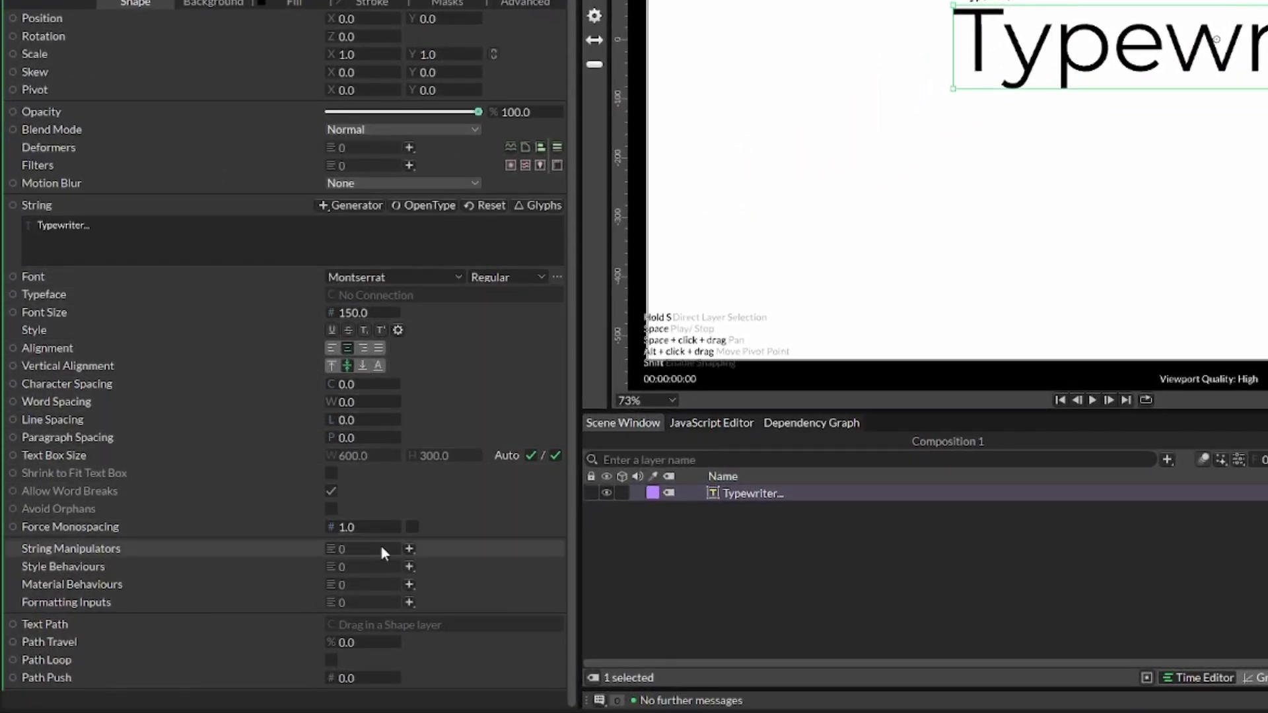
left_click(410, 549)
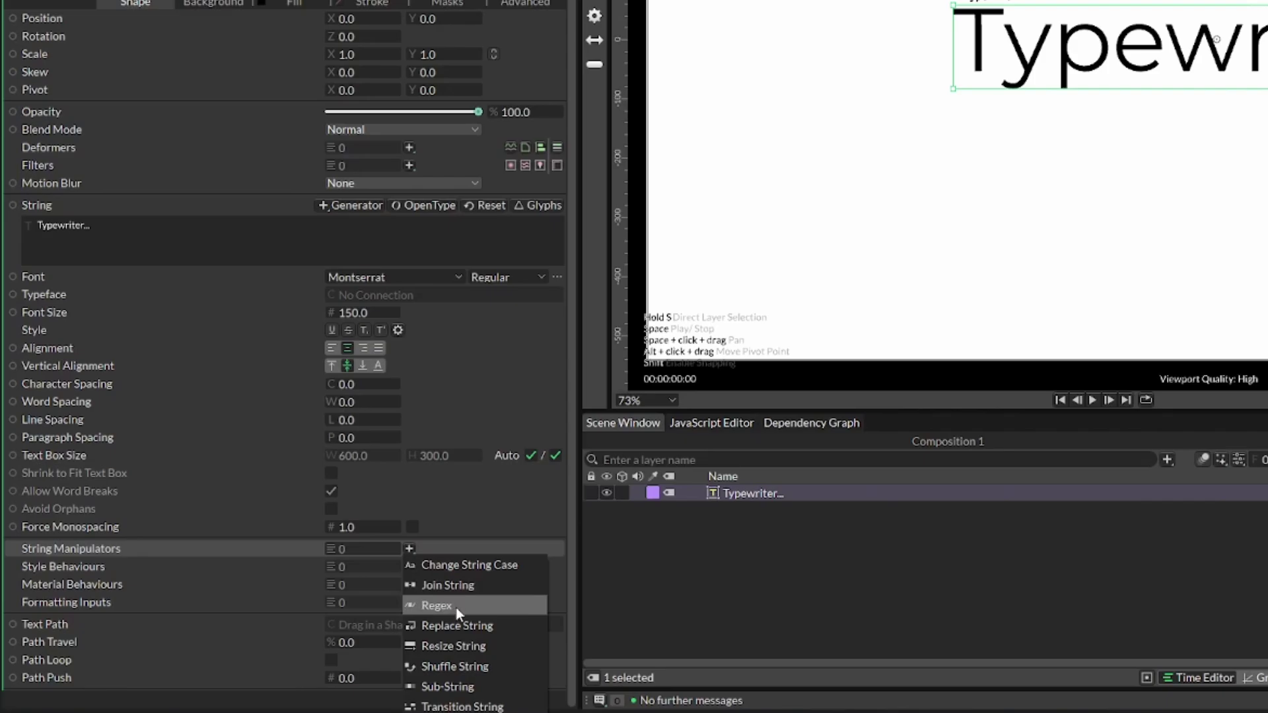
left_click(450, 648)
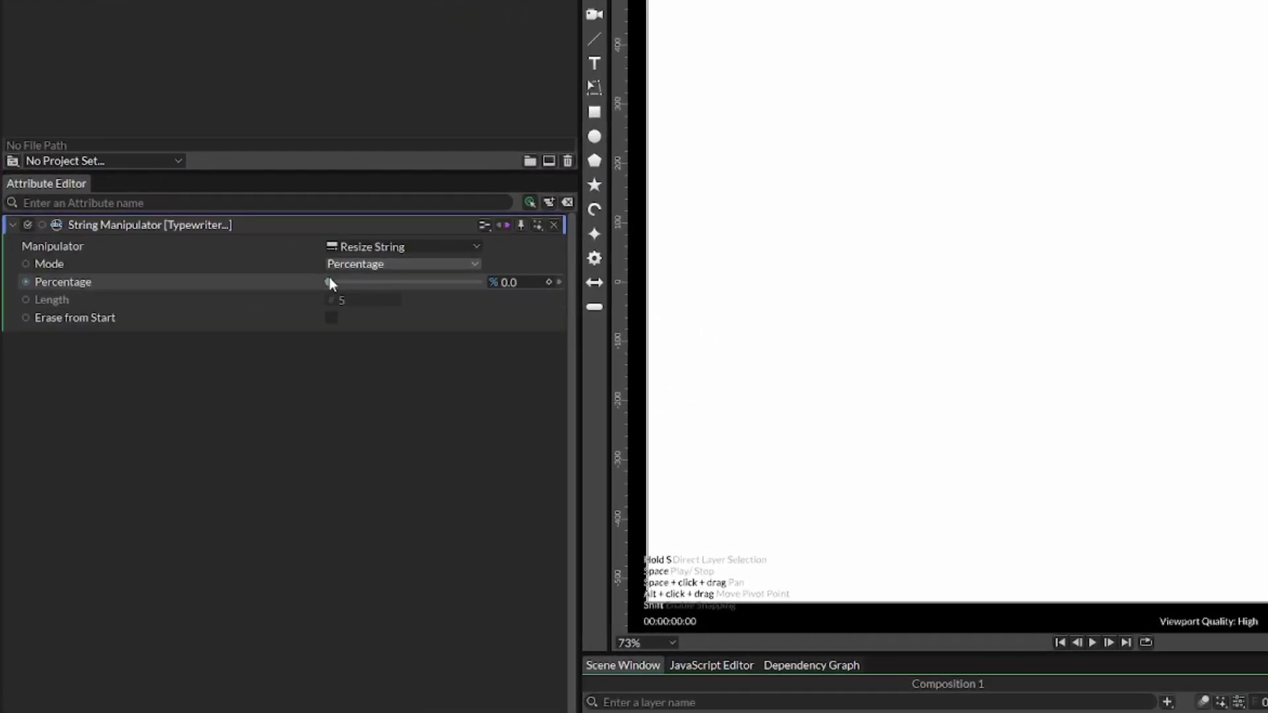
Try Resize String at 25 percent and in Fixed Length mode with a length of 0, and return to Percentage mode.
left_click_drag(329, 280, 367, 281)
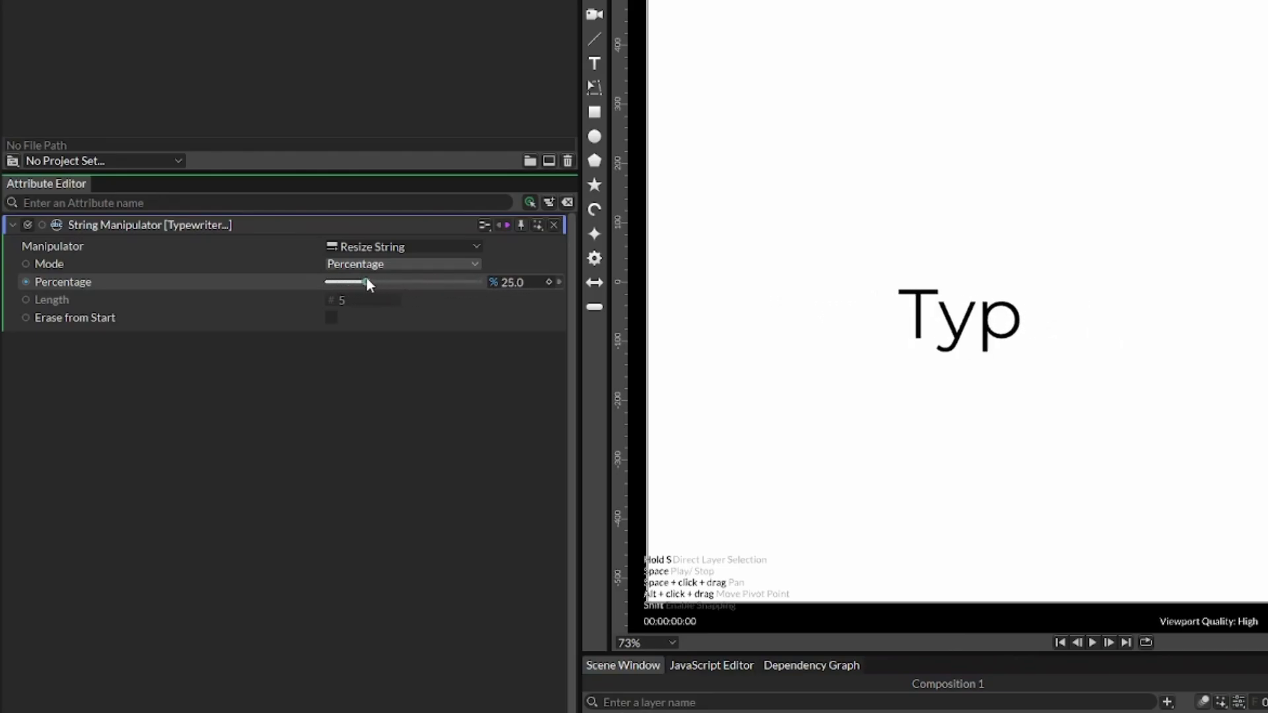
left_click(358, 263)
left_click(353, 285)
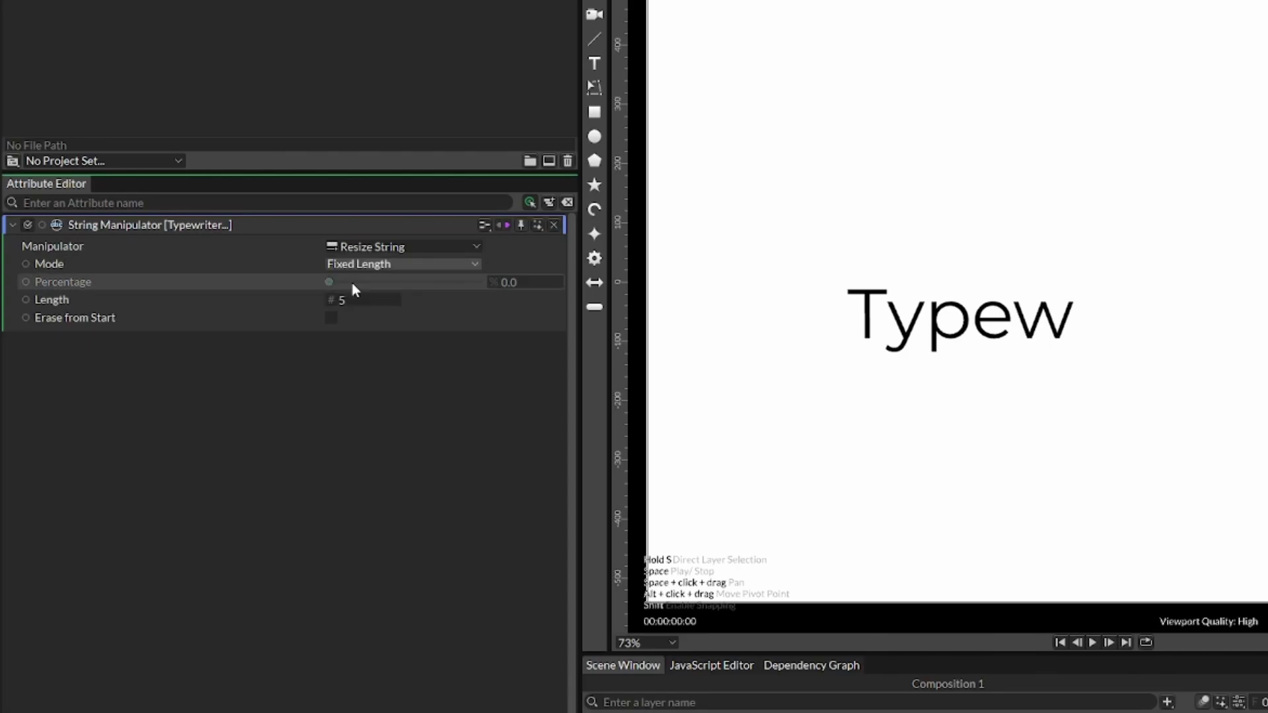
mouse_move(347, 300)
left_mouse_down()
mouse_move(354, 310)
mouse_move(344, 308)
left_mouse_up()
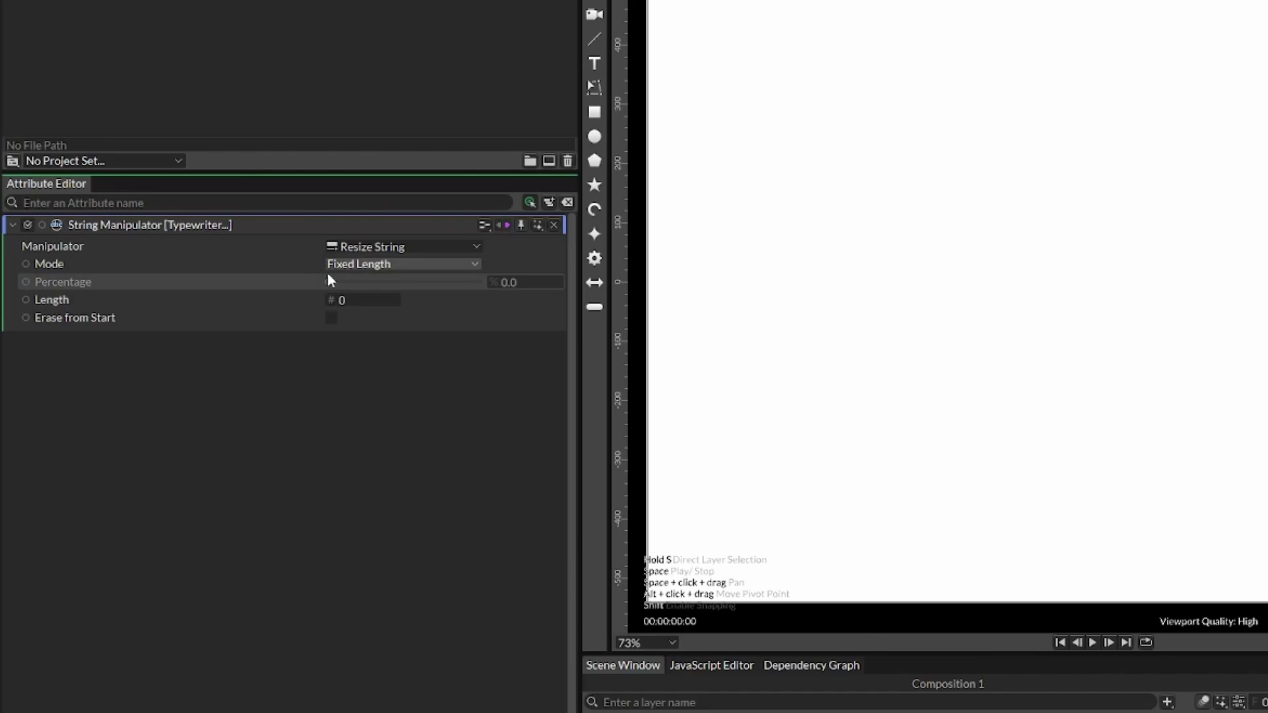
left_click(347, 263)
left_click(356, 250)
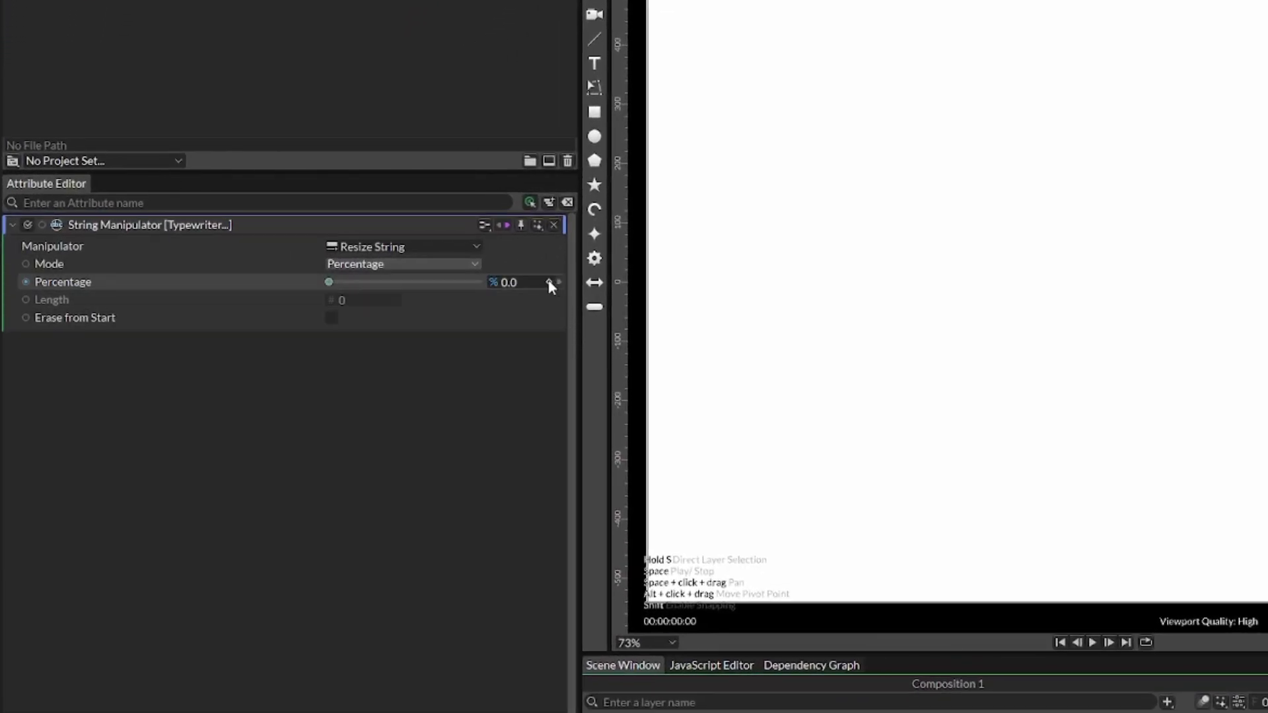
Keyframe Resize String's Percentage at 0 on frame 0 and at 100 on frame 100.
left_click(337, 283)
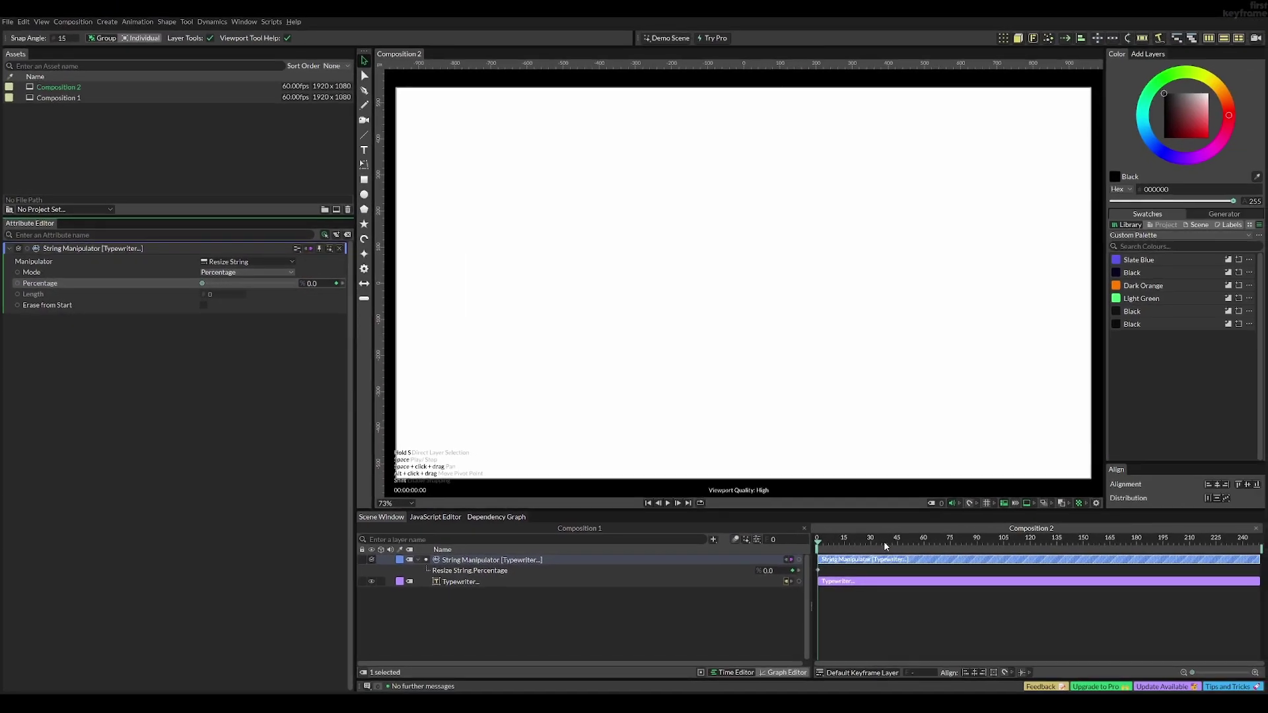
left_click_drag(886, 546, 927, 547)
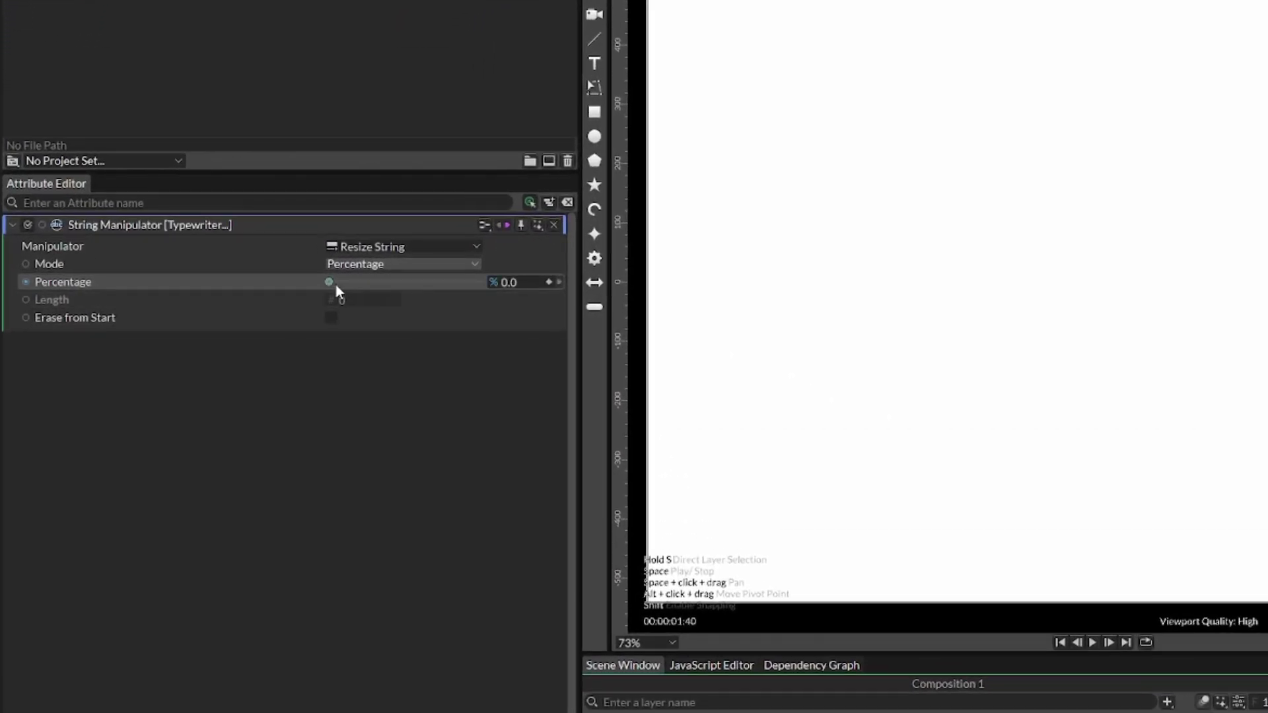
left_click_drag(206, 284, 300, 289)
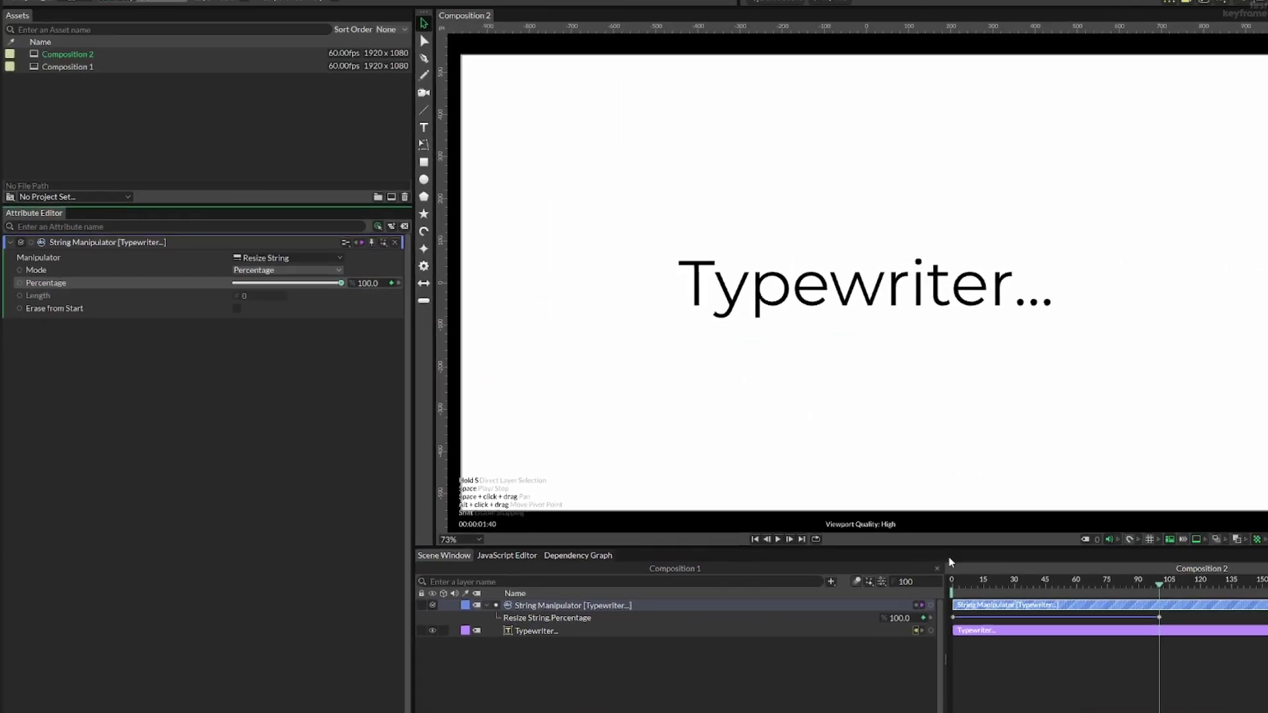
Deselect the layer and play the typewriter animation from the start.
left_click(828, 541)
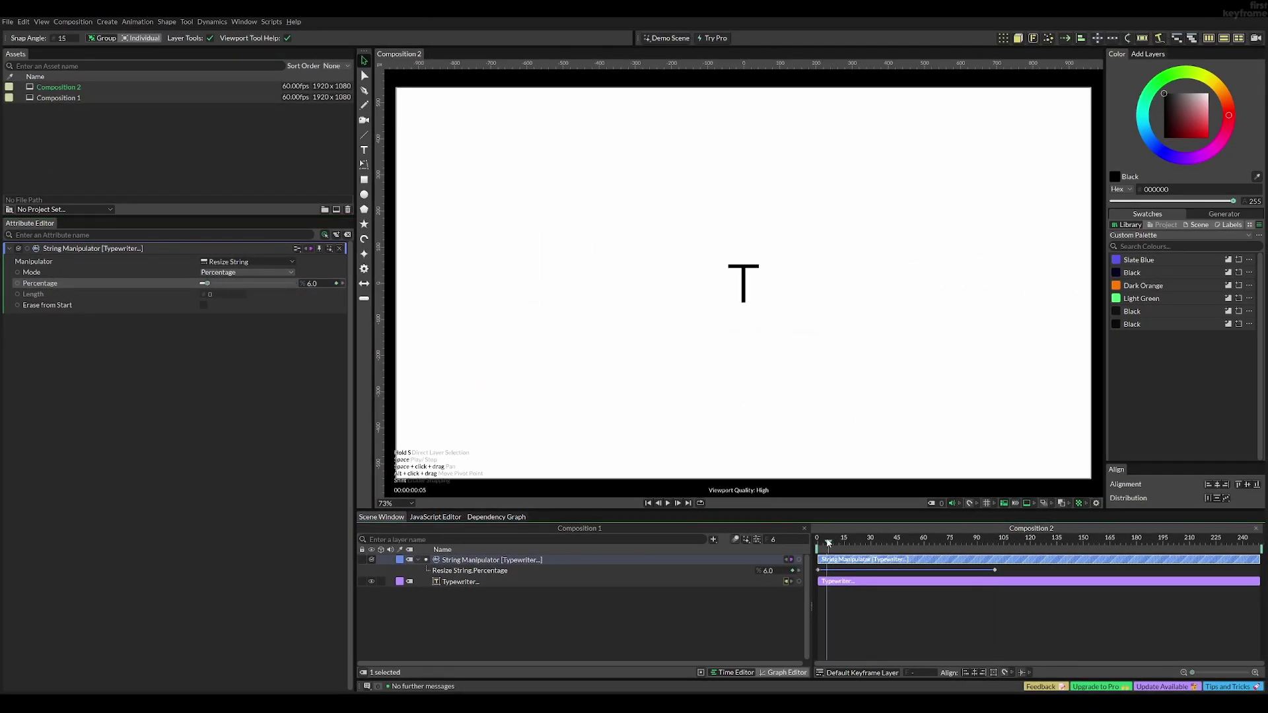
left_click(751, 621)
key("space")
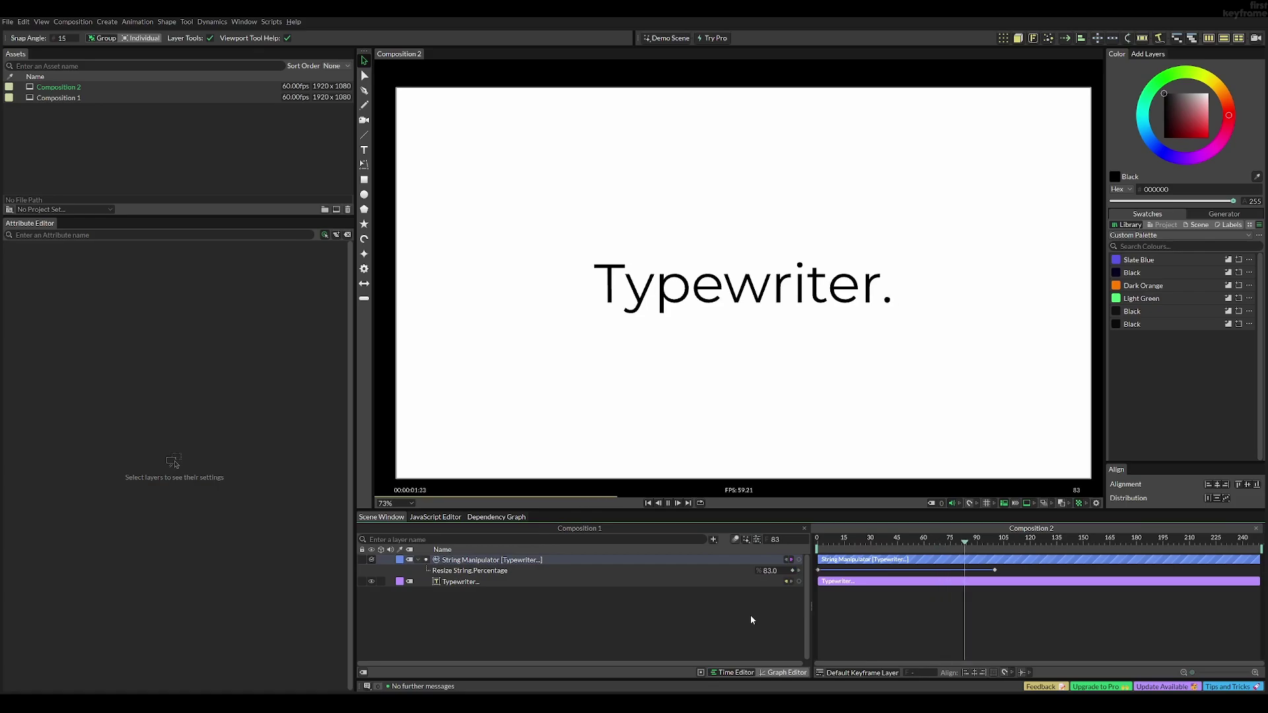
key("space")
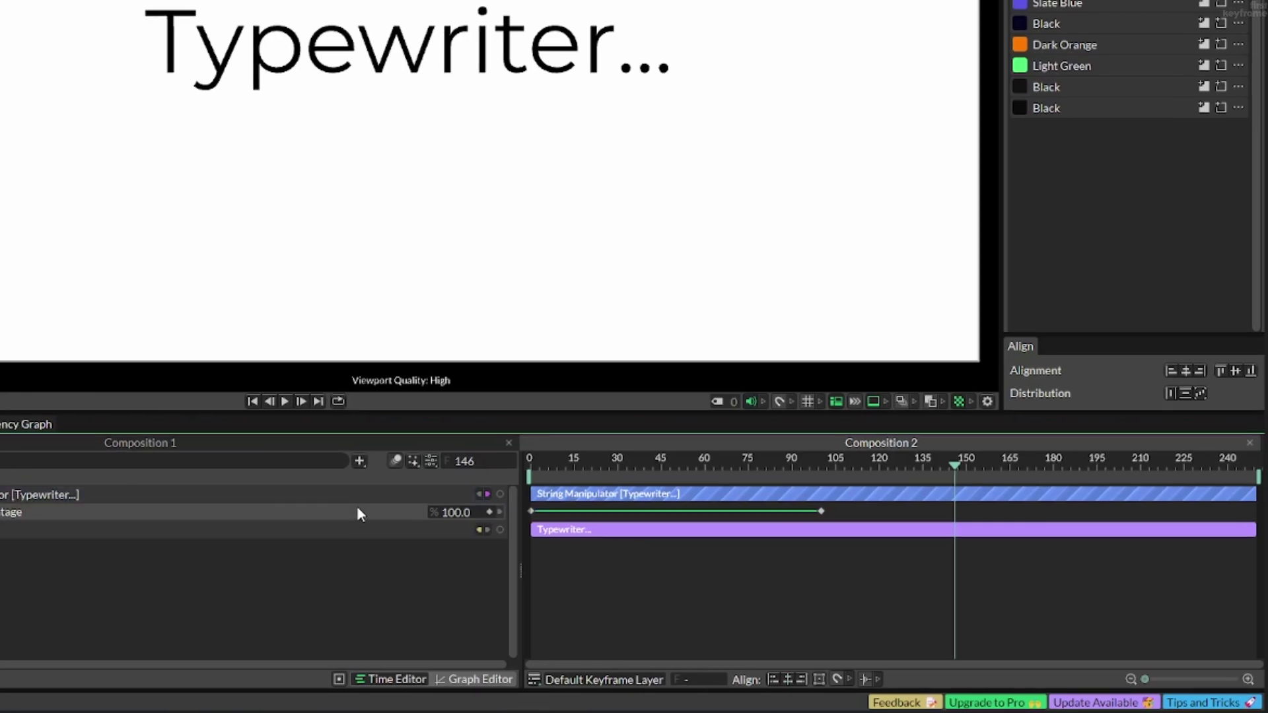
Try Magic Easing on both Percentage keyframes in the graph, preview the typing and undo the easing.
left_click(474, 679)
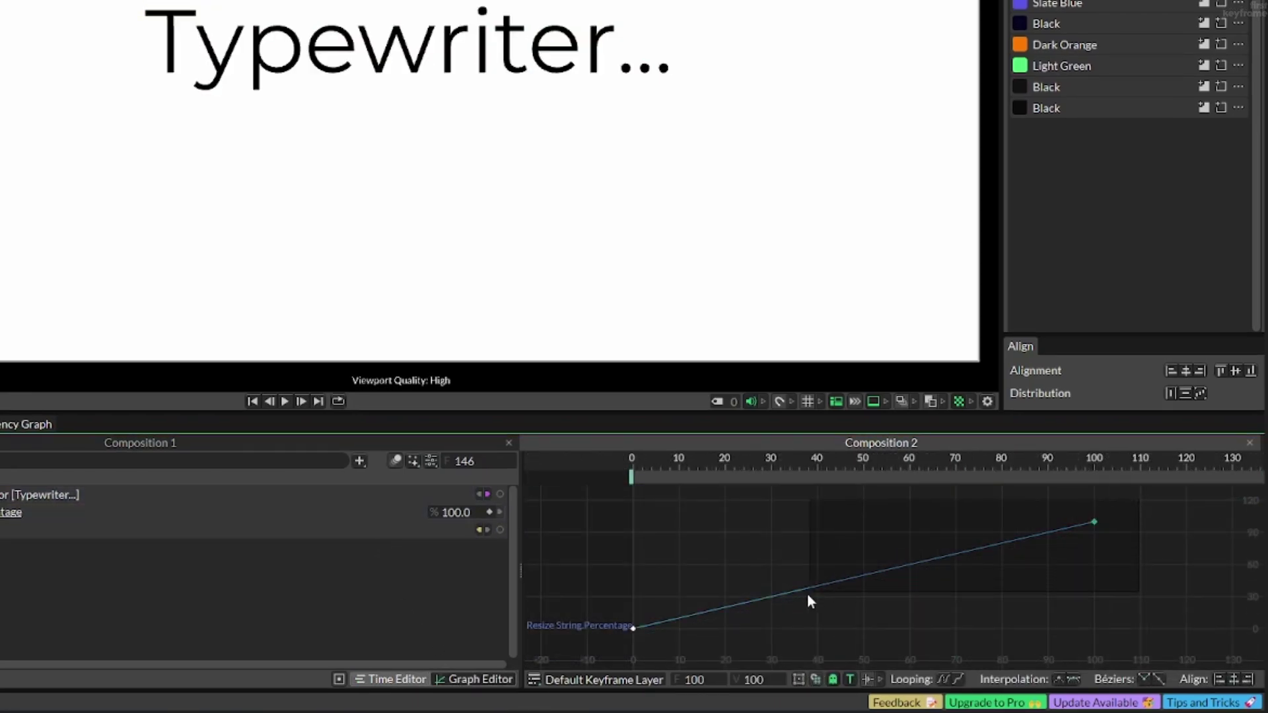
right_click(764, 598)
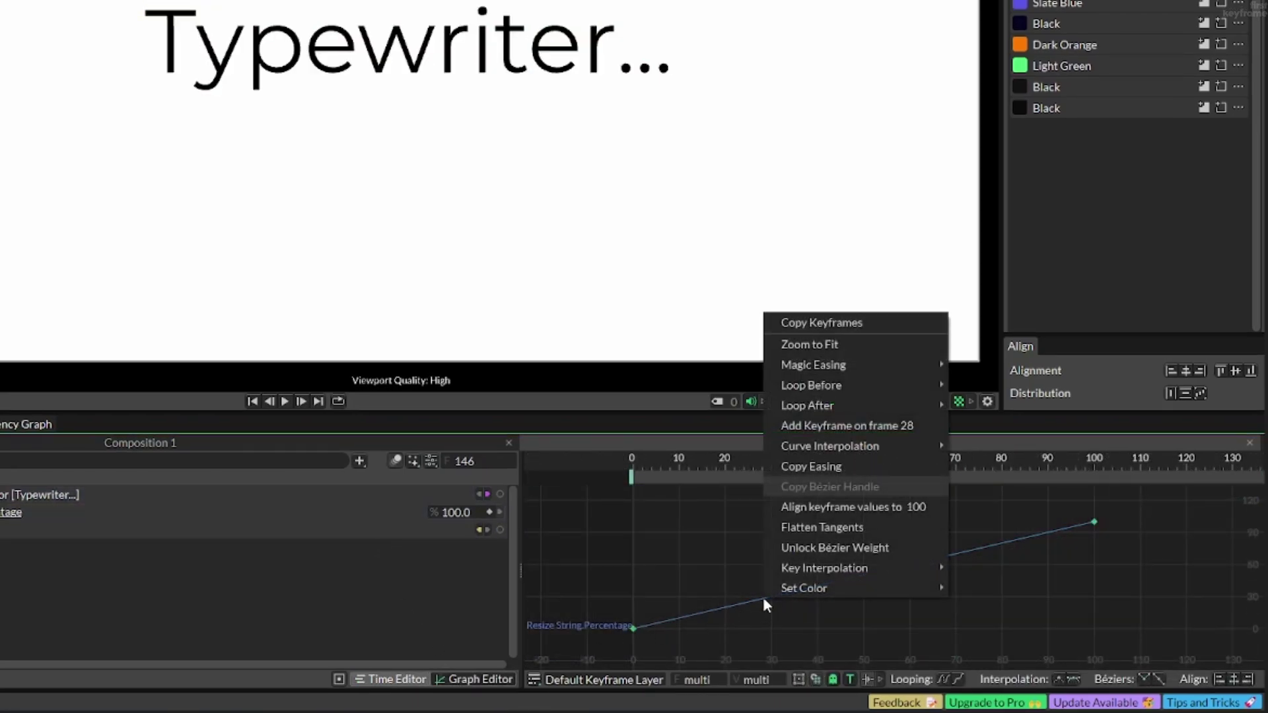
mouse_move(877, 363)
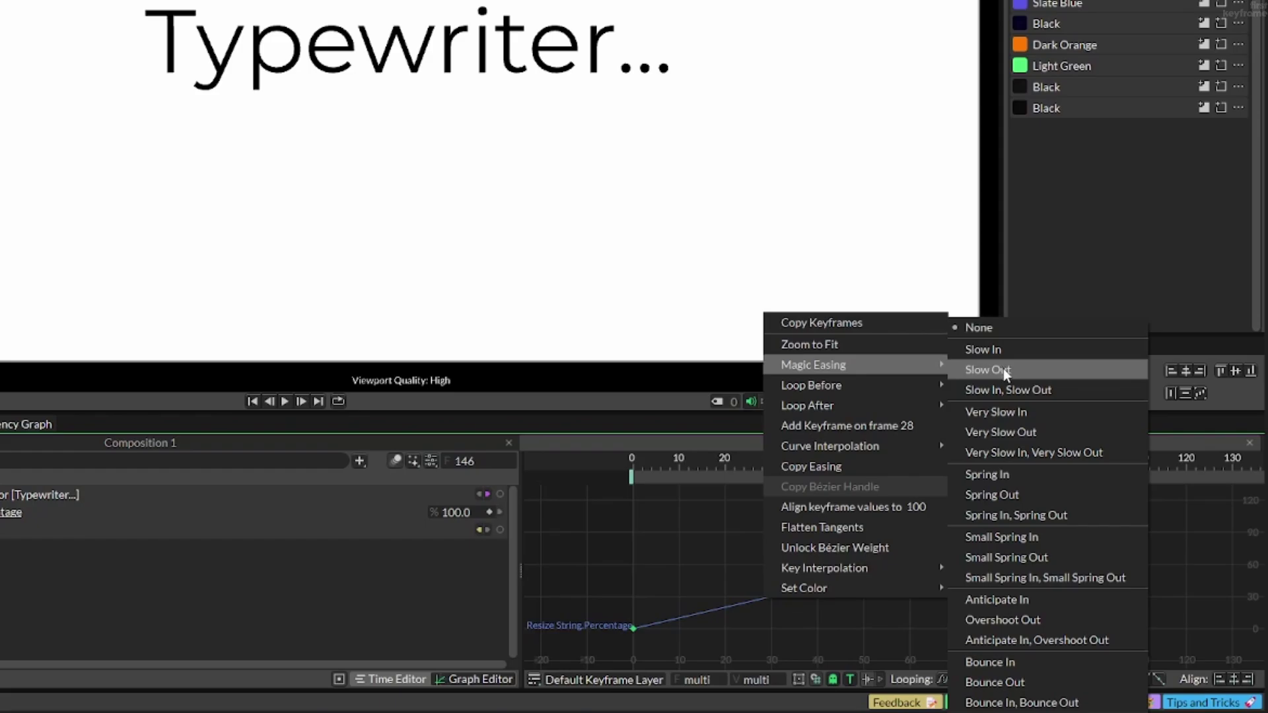
left_click(1003, 501)
key("space")
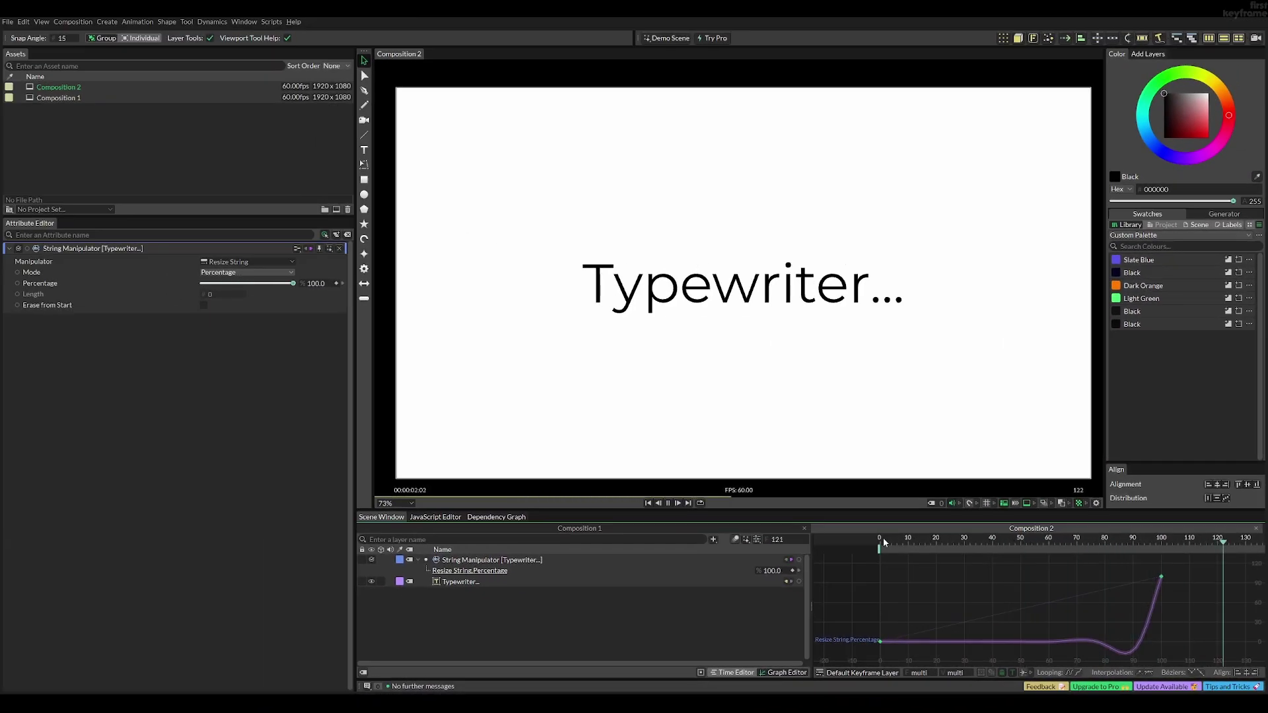
key("ctrl+z")
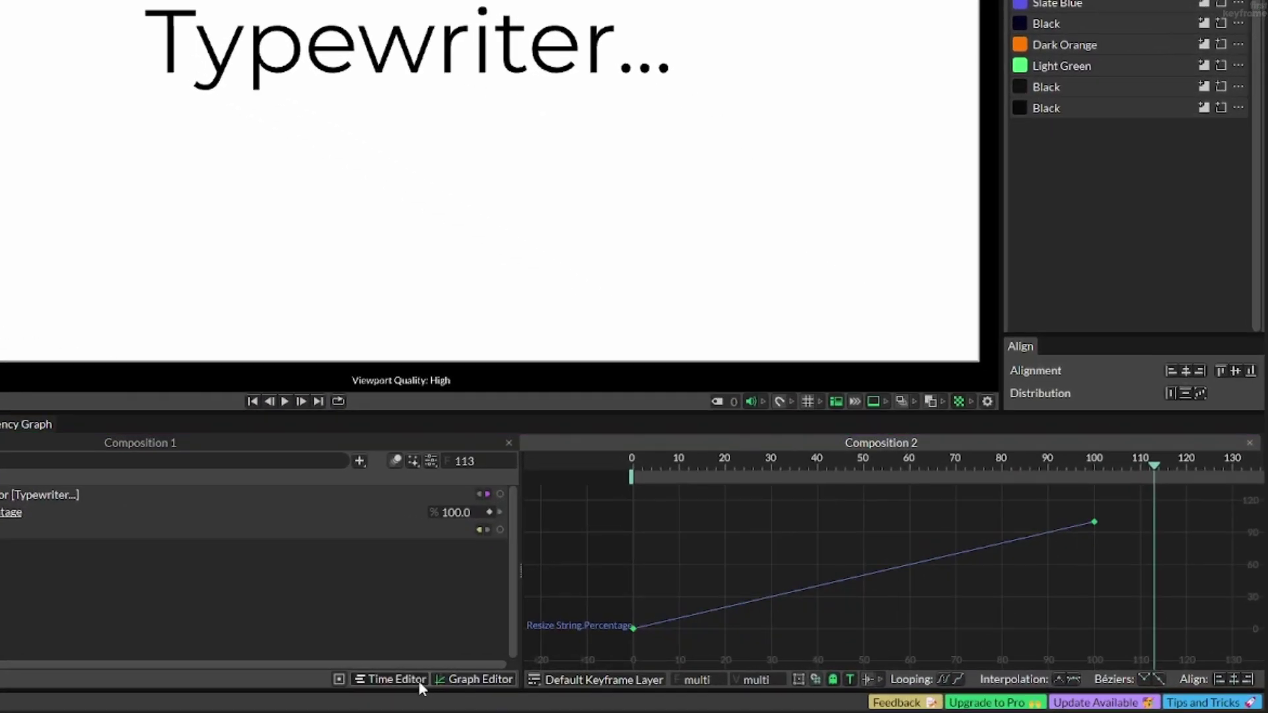
Add Percentage keyframes of 18 at frame 30 and about 80.7 at frame 75 in the Time Editor.
left_click(737, 672)
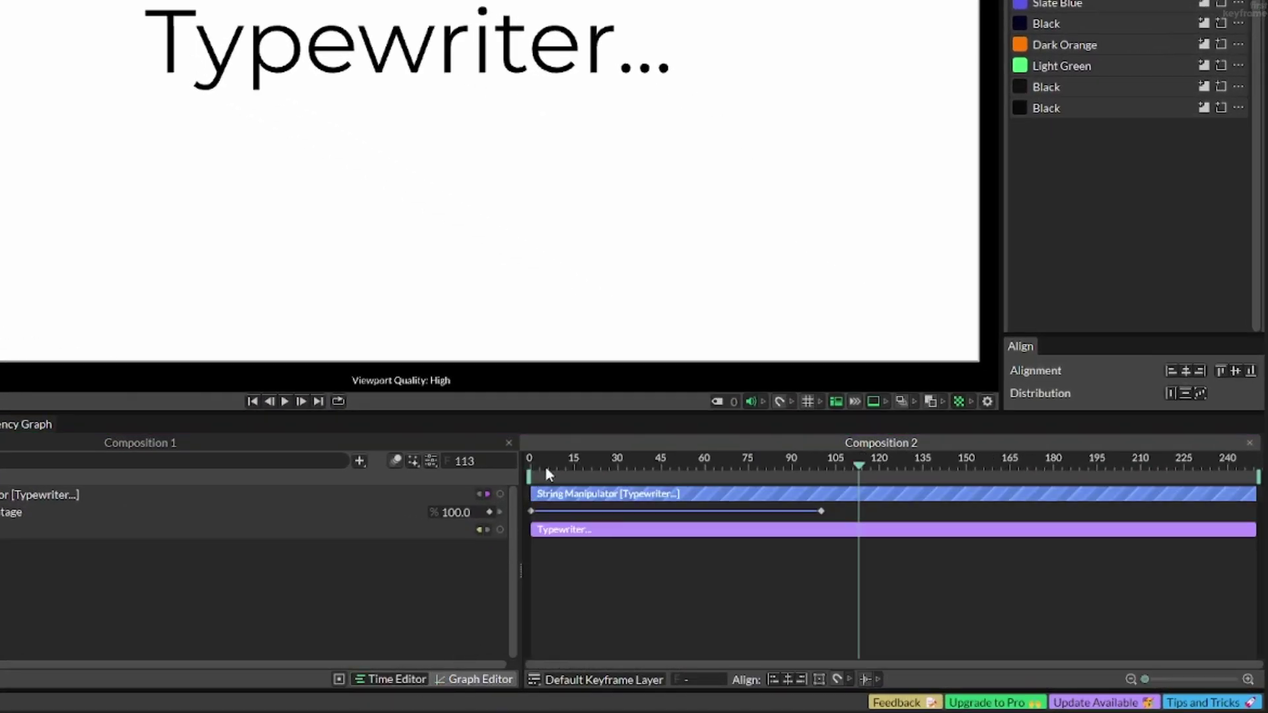
left_click_drag(591, 456, 616, 472)
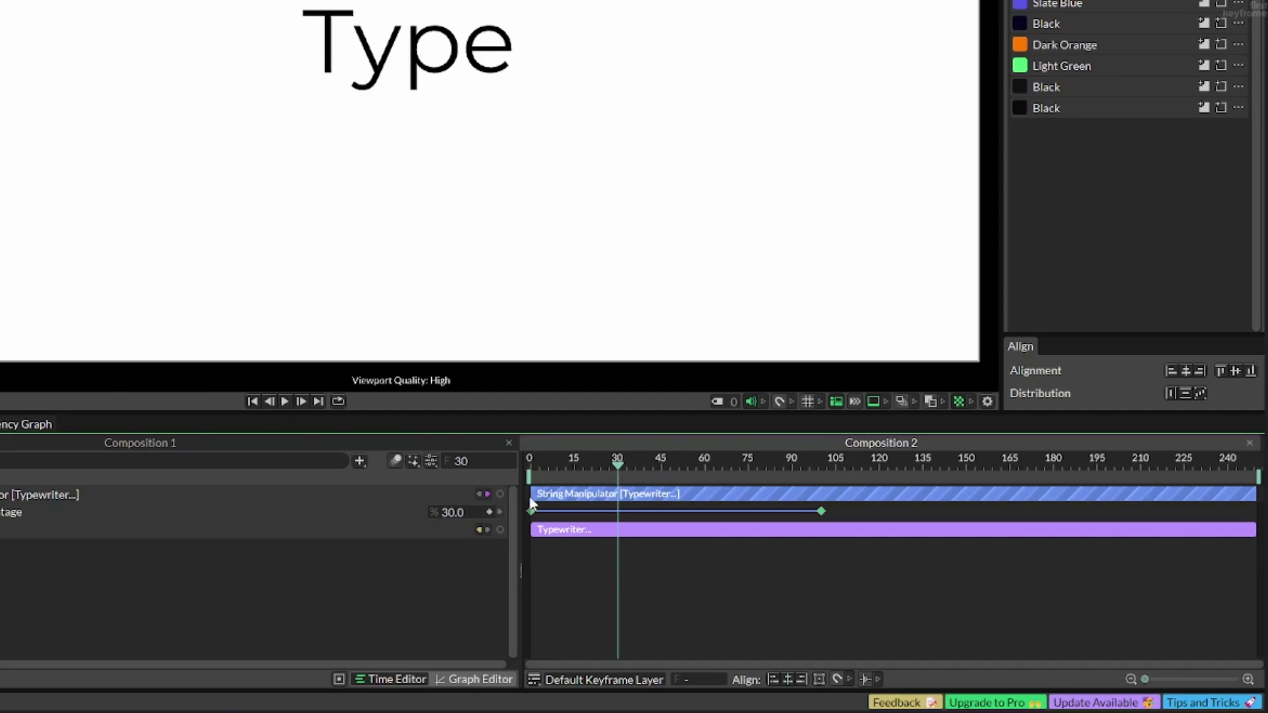
left_click_drag(467, 512, 450, 524)
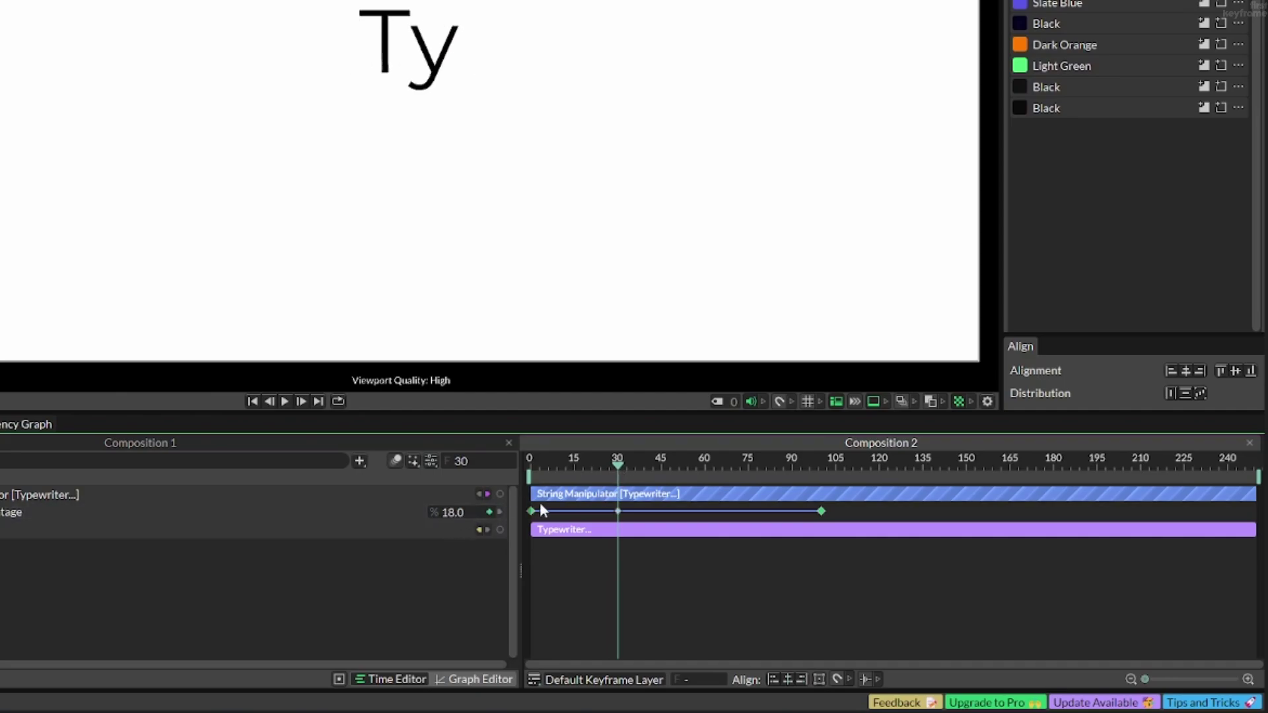
left_click_drag(626, 470, 750, 469)
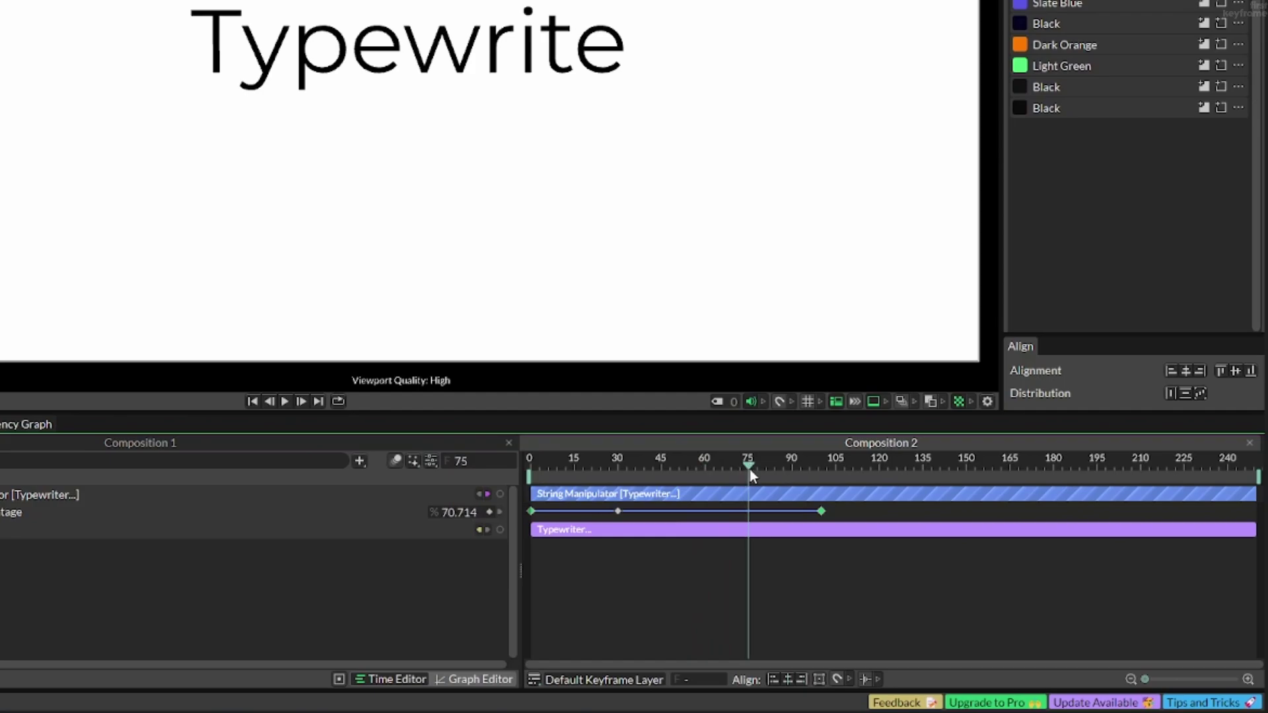
mouse_move(473, 517)
left_mouse_down()
mouse_move(505, 517)
mouse_move(487, 513)
left_mouse_up()
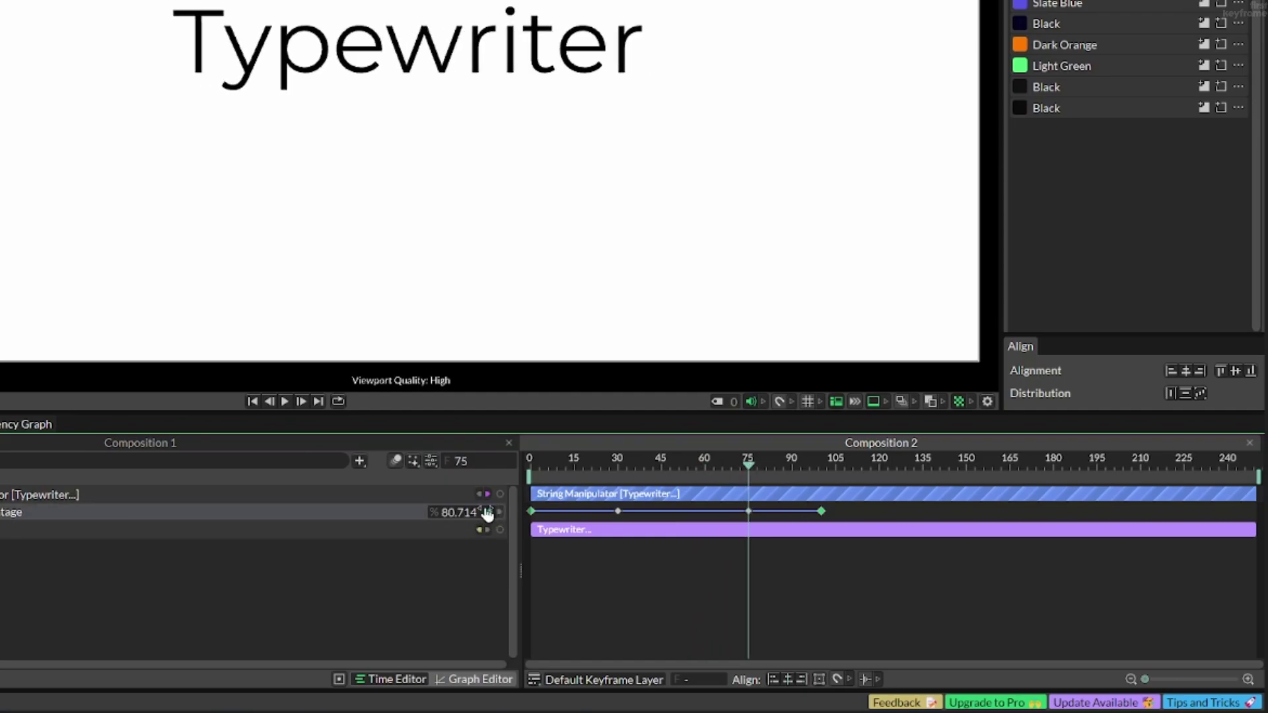
Play the typewriter animation from the start to check the uneven typing speed.
left_click_drag(766, 465, 528, 471)
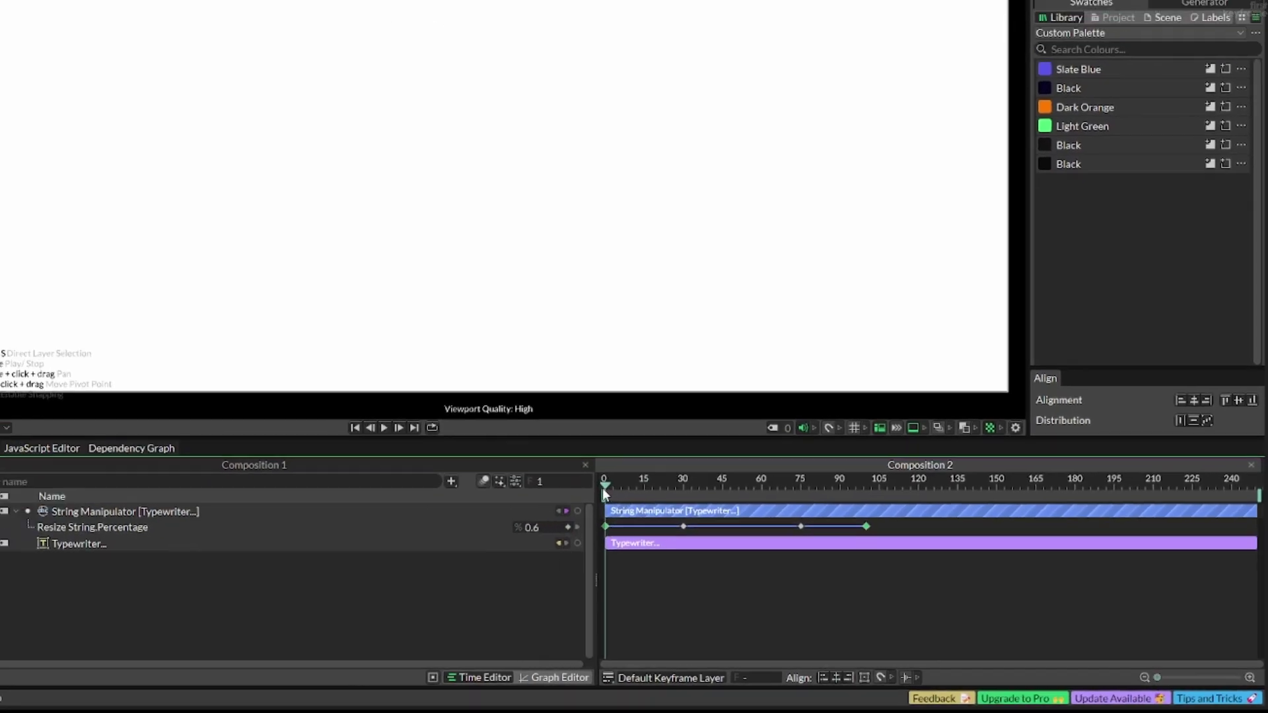
left_click(428, 593)
key("space")
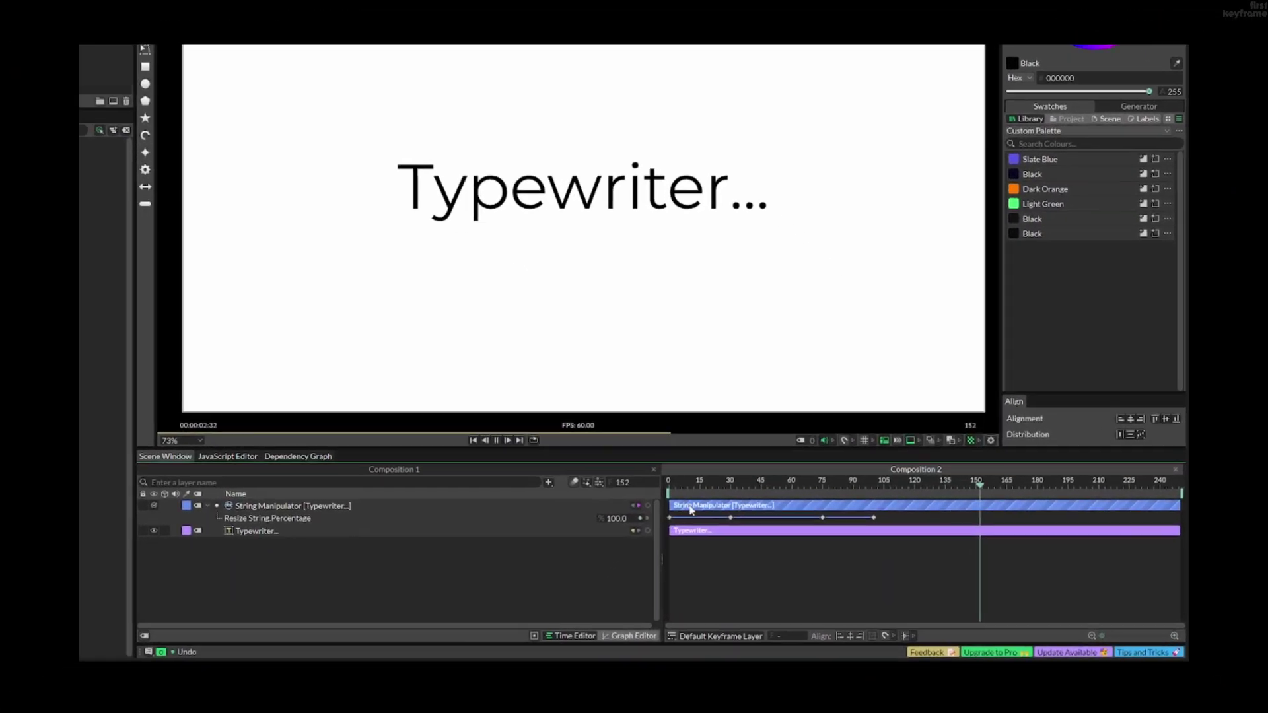
Retime the Percentage keyframes, moving the third to about frame 95 and the last to frame 120.
left_click_drag(852, 544, 993, 542)
left_click_drag(713, 479, 778, 468)
left_click_drag(774, 472, 817, 472)
left_click(787, 437)
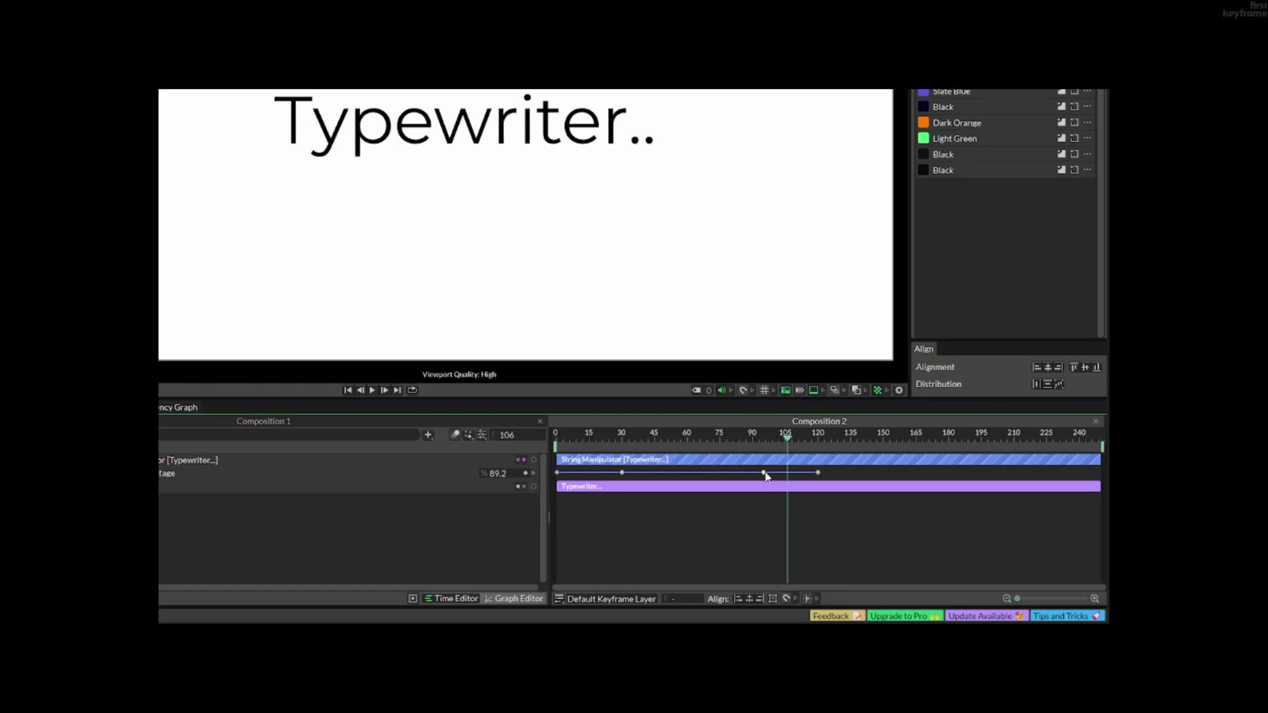
Copy the third Percentage keyframe to frame 106 and play the typewriter animation from the start.
left_click(763, 473)
key("ctrl+c")
key("ctrl+v")
left_click_drag(598, 440, 556, 442)
key("space")
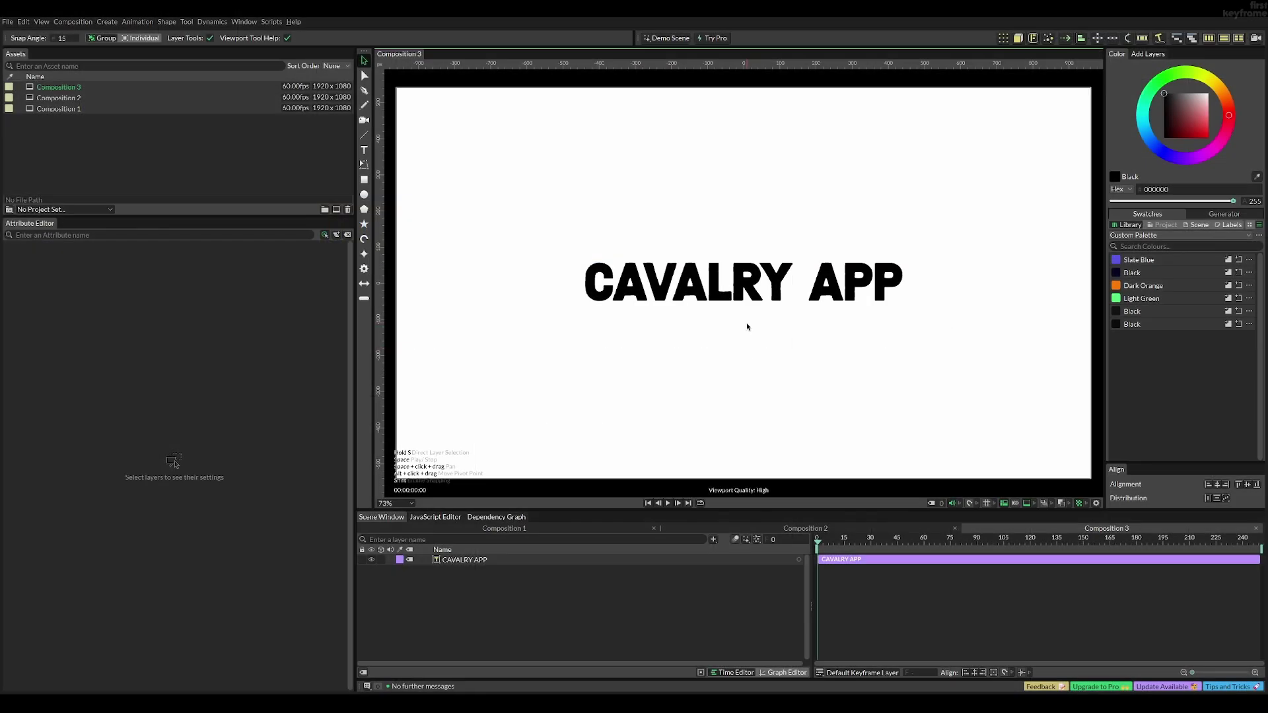
Add a Transition String manipulator to the CAVALRY APP text in Composition 3.
left_click(747, 286)
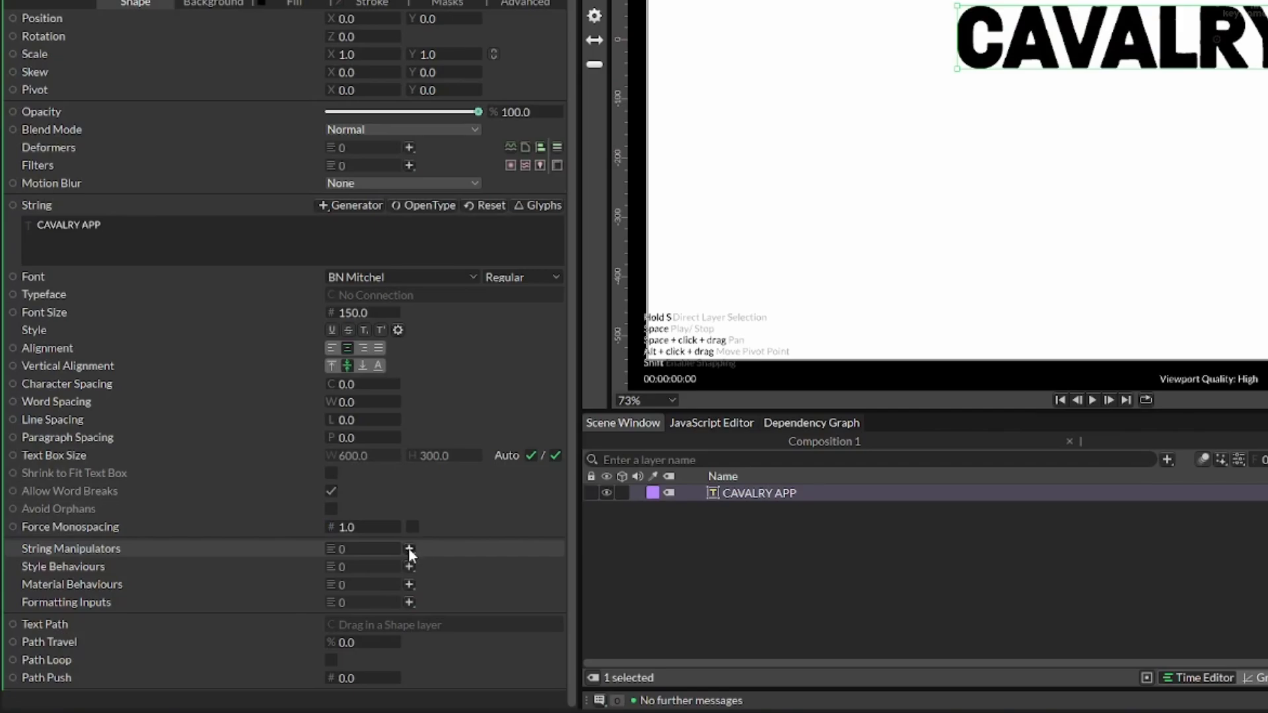
left_click(408, 549)
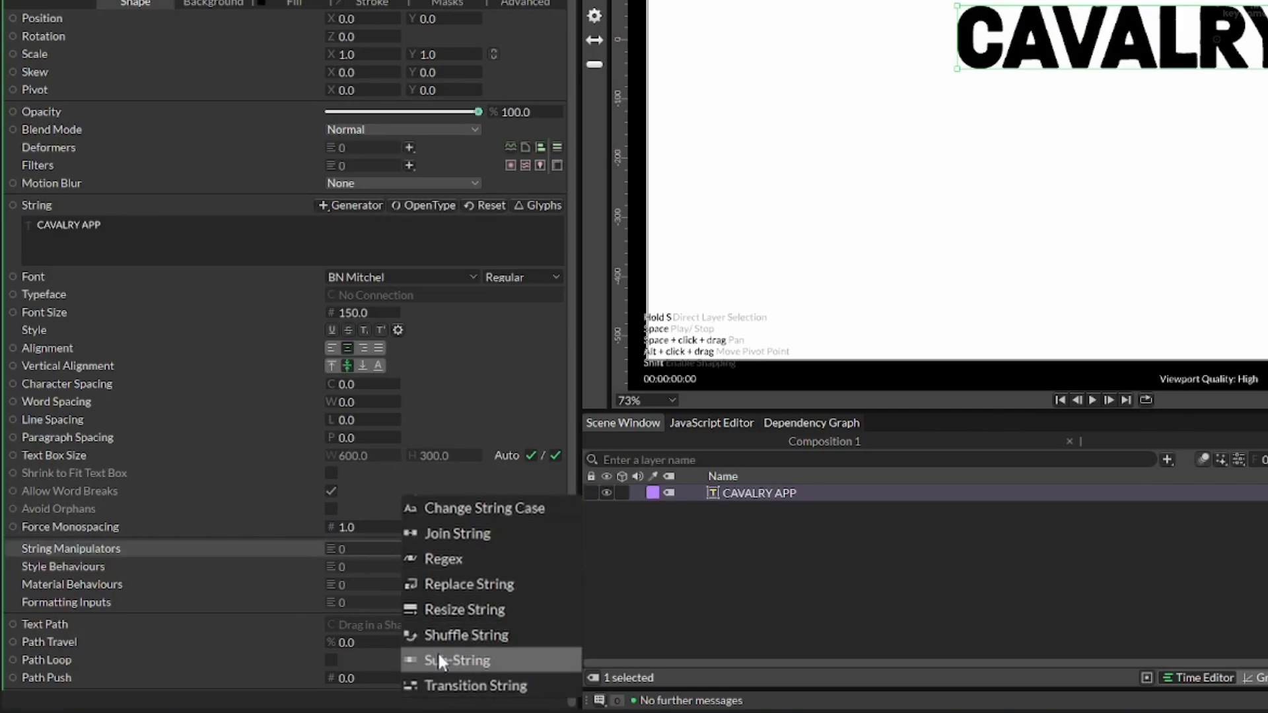
left_click(441, 681)
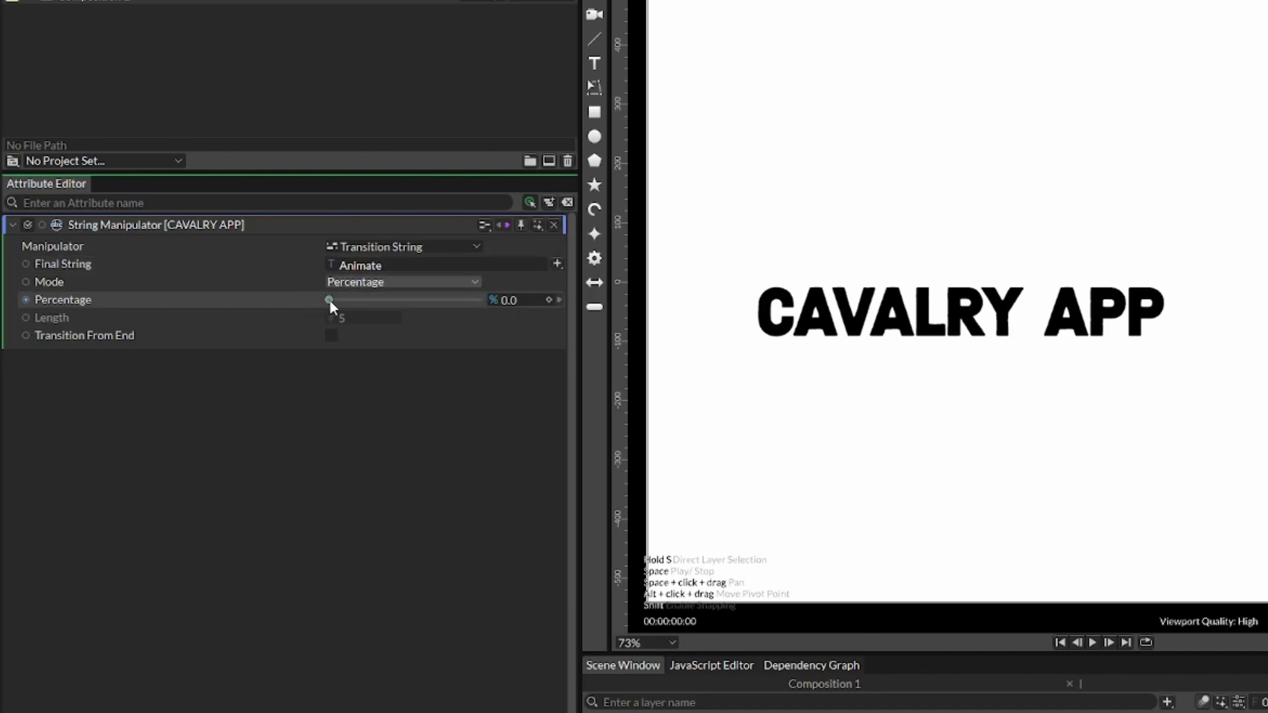
Set the manipulator's Final String to IS COOL and scrub its Percentage to test the transition.
mouse_move(330, 301)
left_mouse_down()
mouse_move(484, 322)
mouse_move(333, 309)
left_mouse_up()
left_click_drag(357, 267, 338, 266)
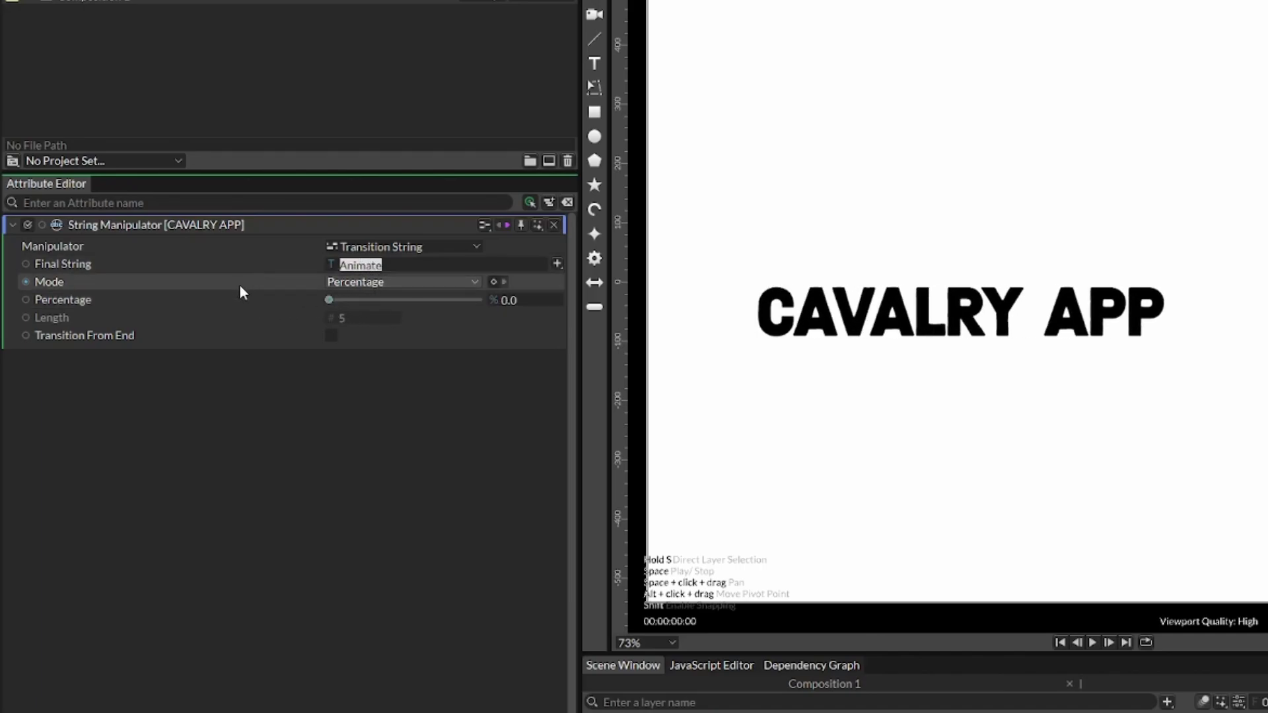
type("IS COOL")
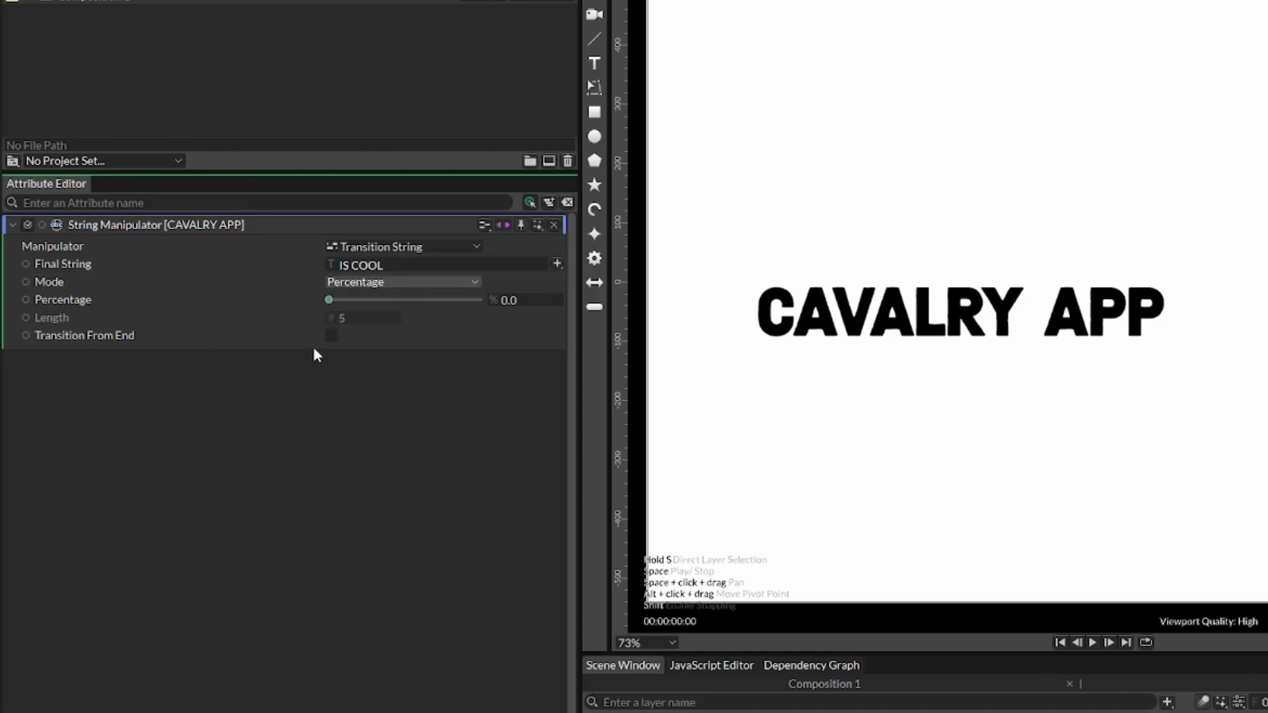
left_click_drag(328, 297, 275, 311)
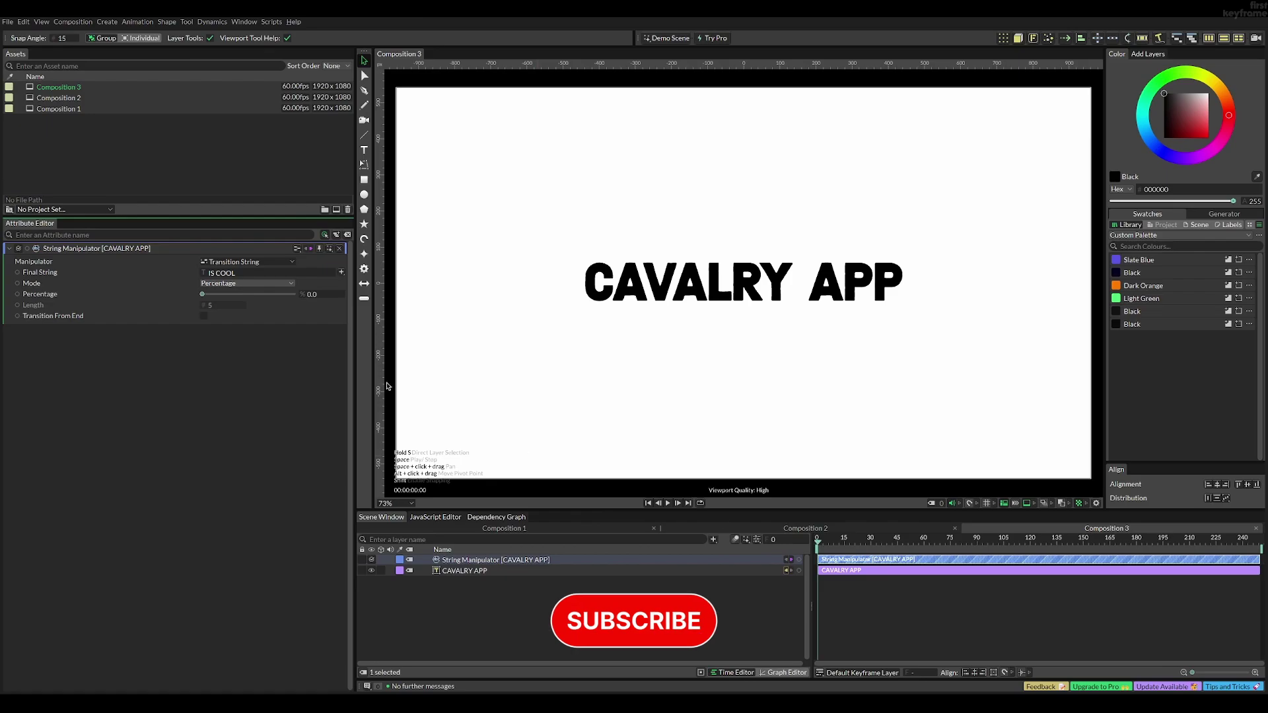
Keyframe the transition Percentage at 0 on frame 0 and at 100 on frame 60.
left_click(336, 294)
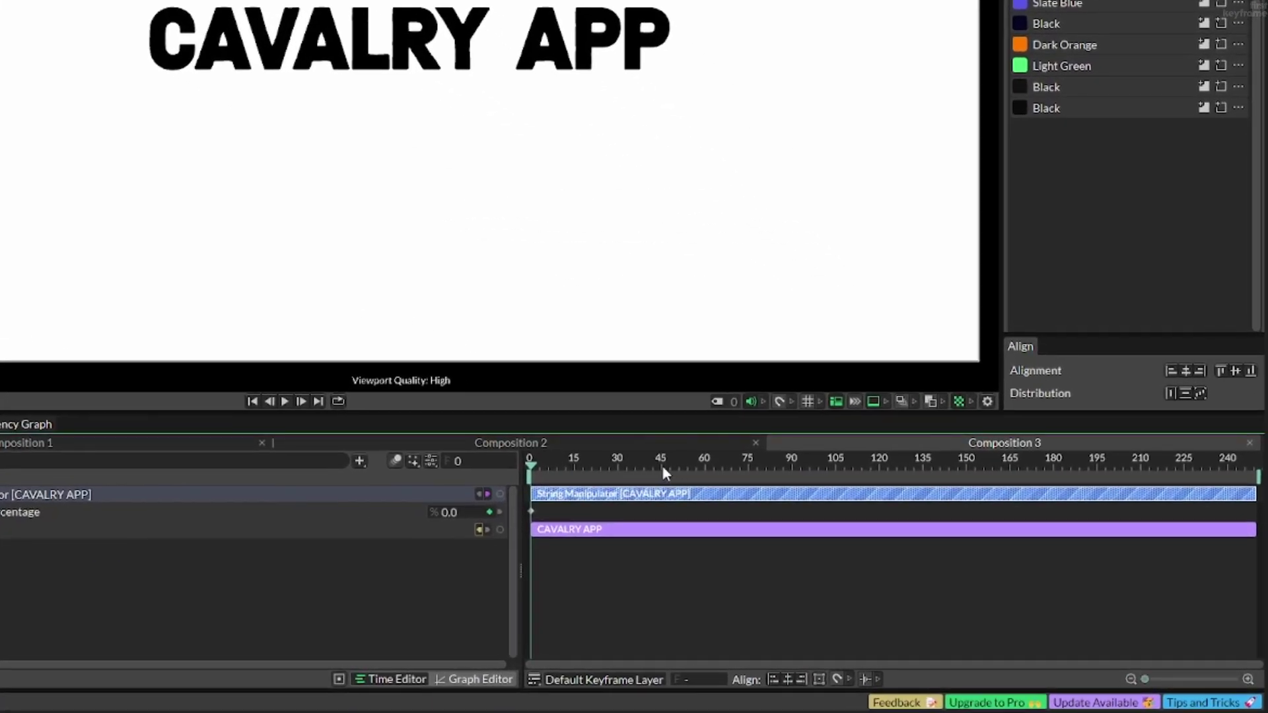
left_click_drag(651, 470, 707, 476)
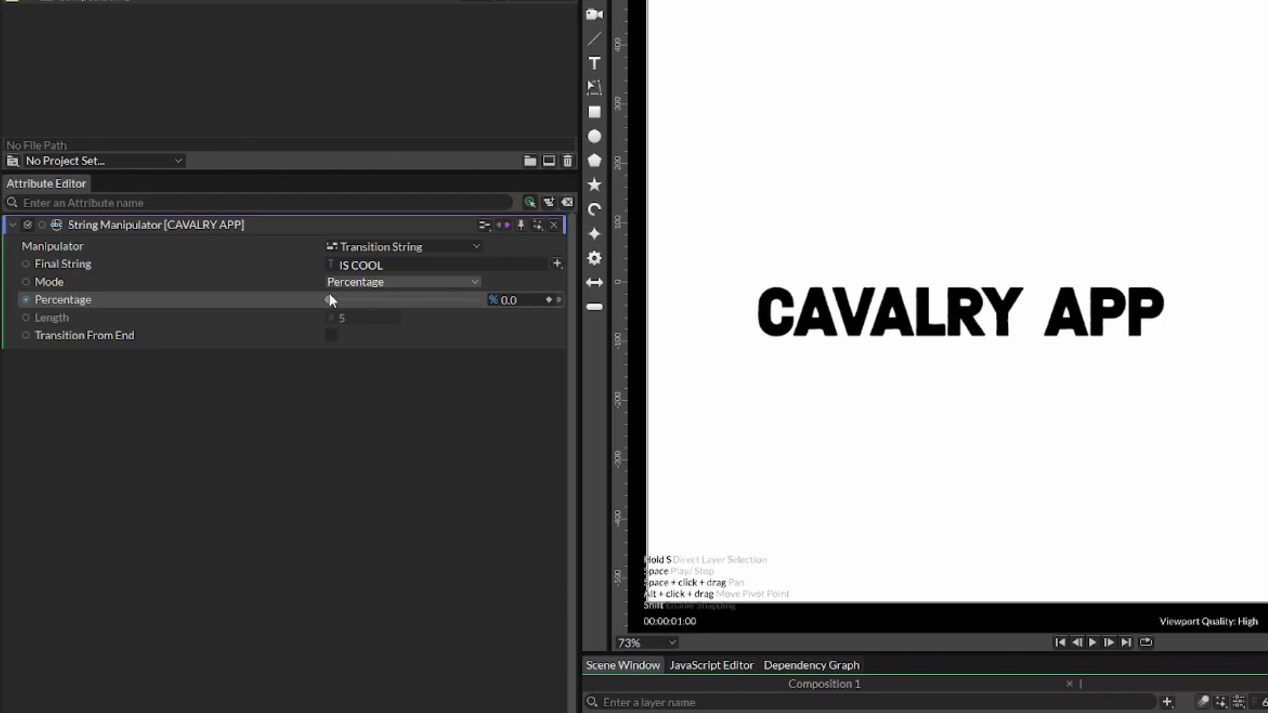
left_click_drag(332, 300, 525, 320)
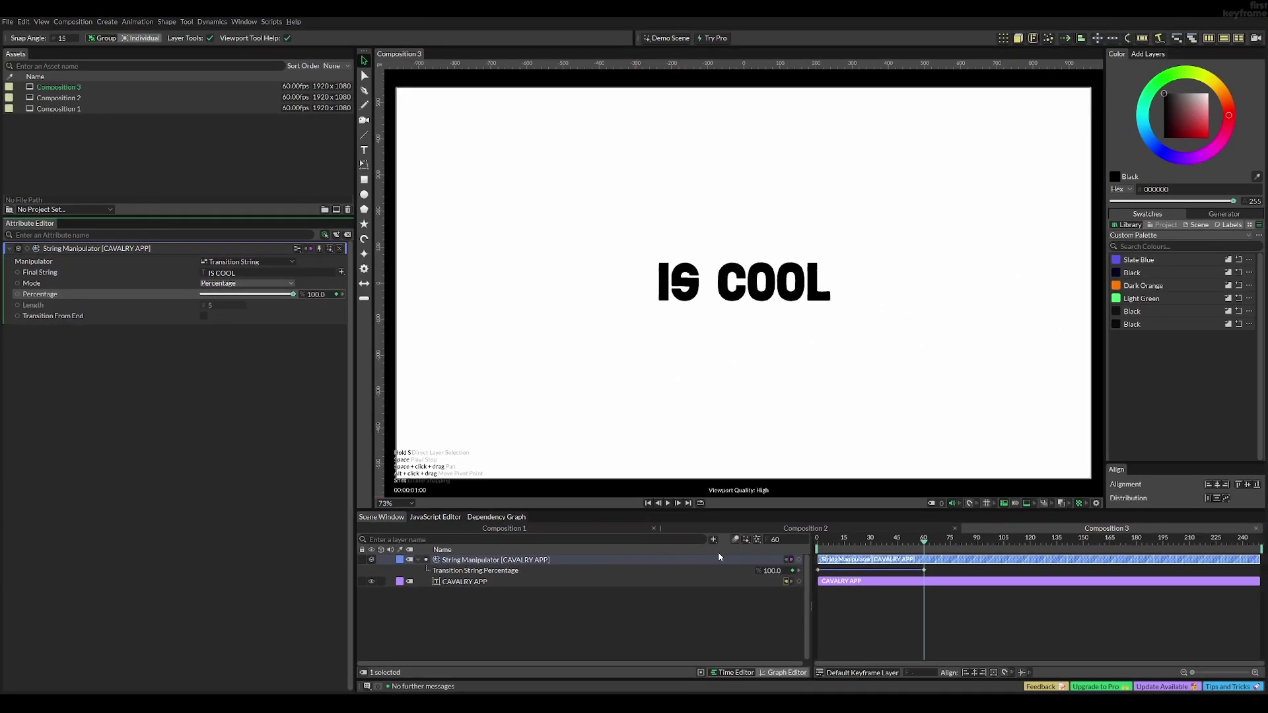
Set the key interpolation of both transition Percentage keyframes to Bézier in the graph.
left_click(739, 569)
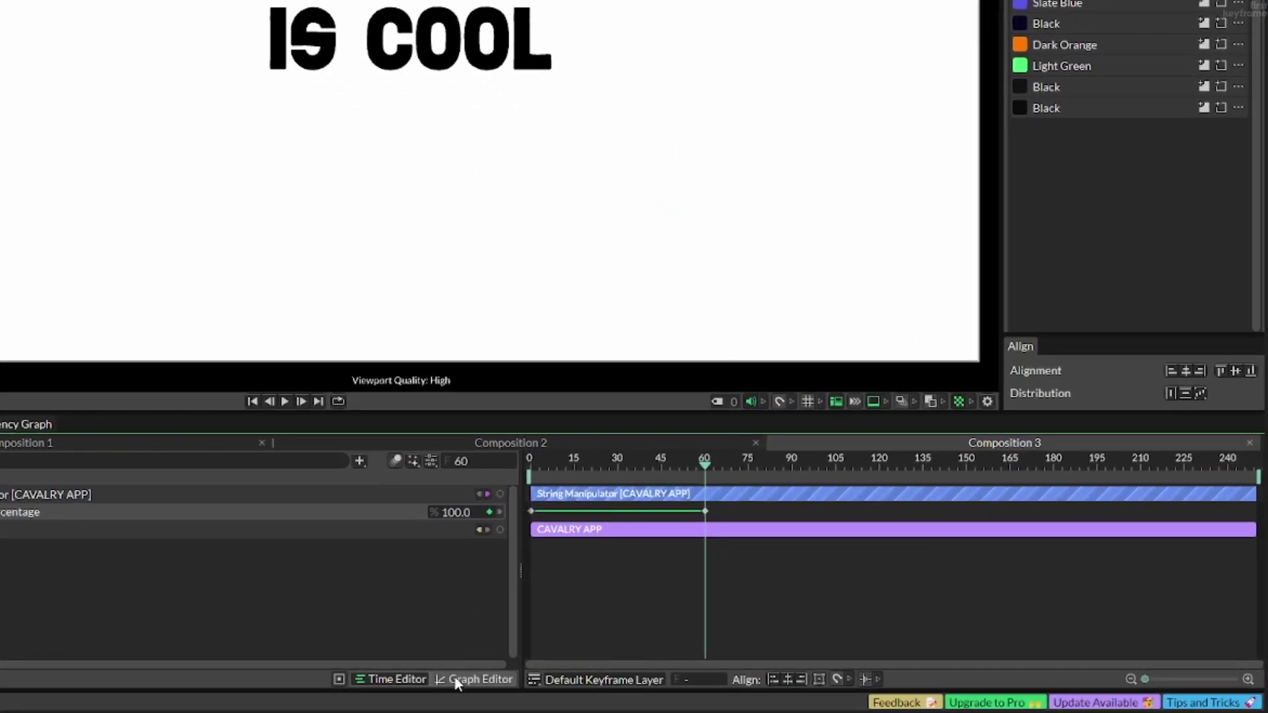
left_click(455, 680)
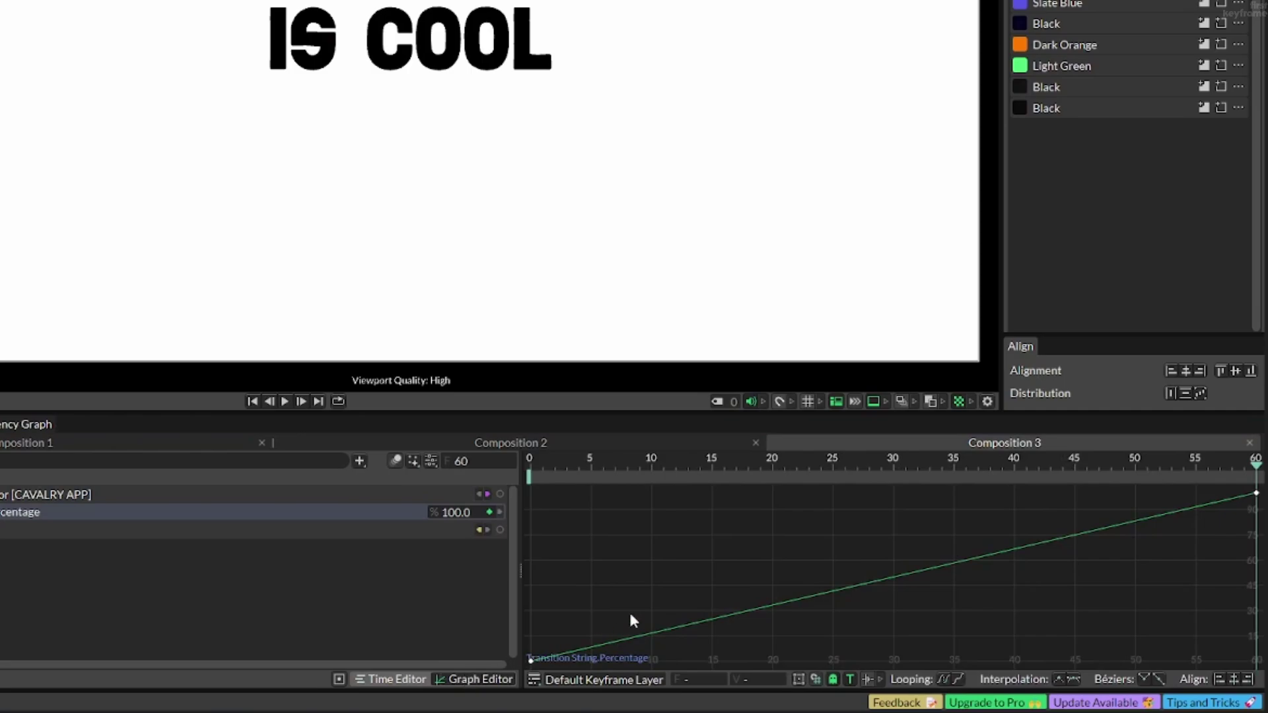
scroll(717, 581, "down", 3)
left_click_drag(1096, 503, 626, 623)
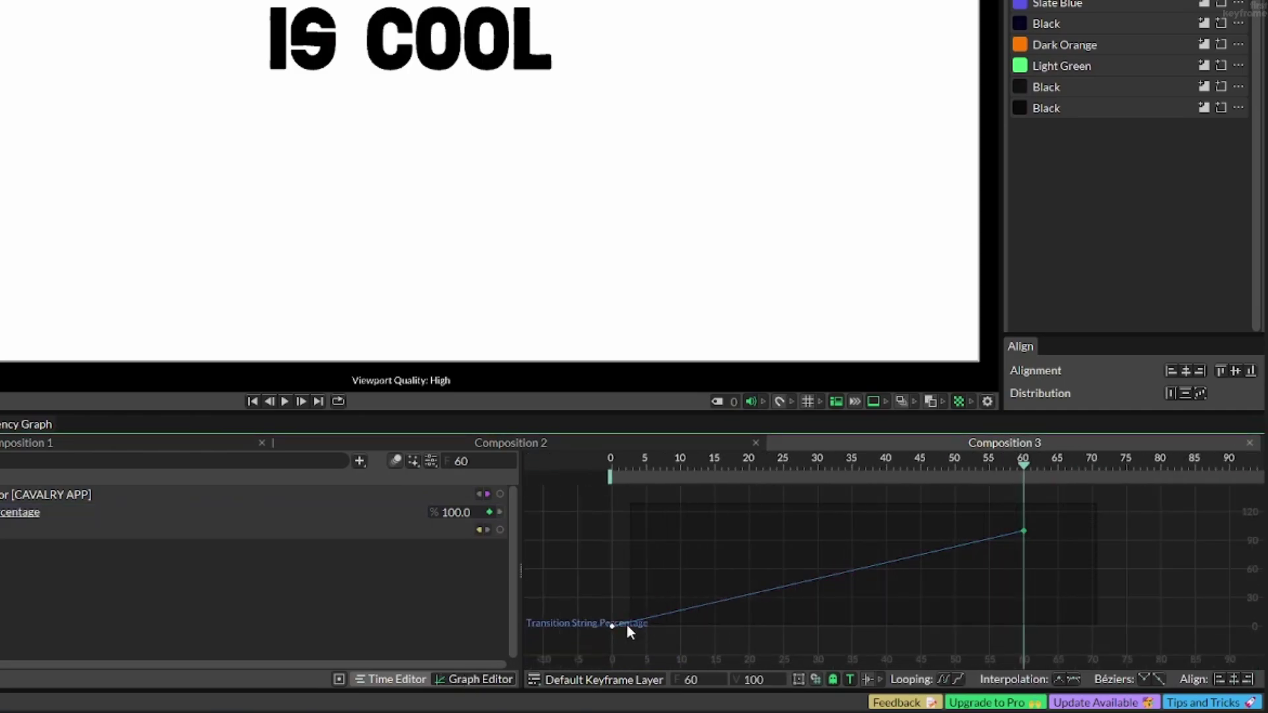
left_click_drag(626, 624, 577, 643)
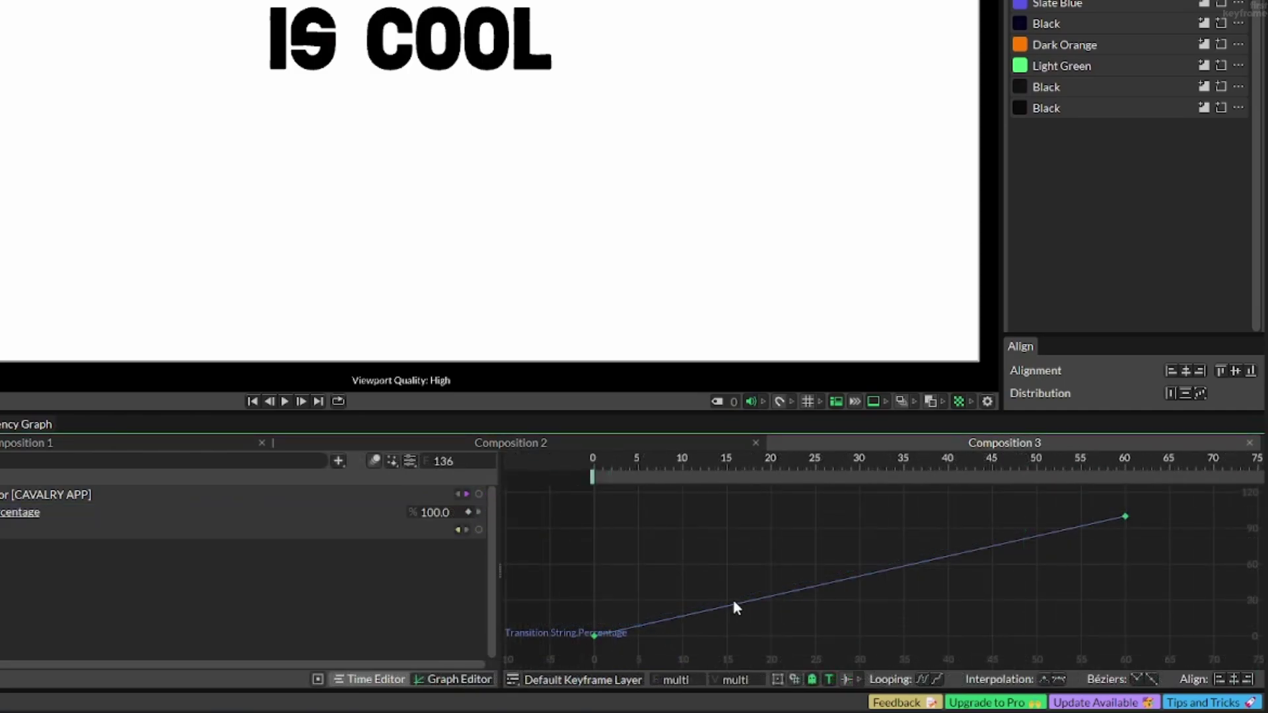
right_click(740, 601)
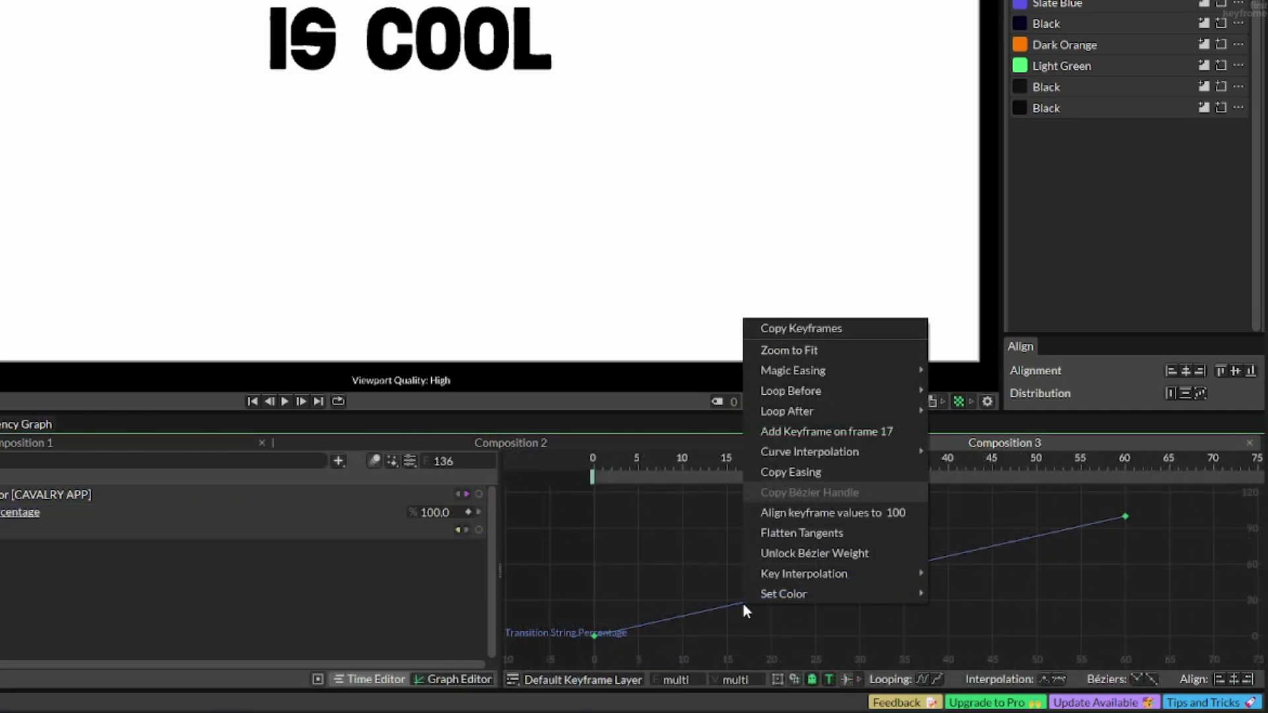
mouse_move(850, 375)
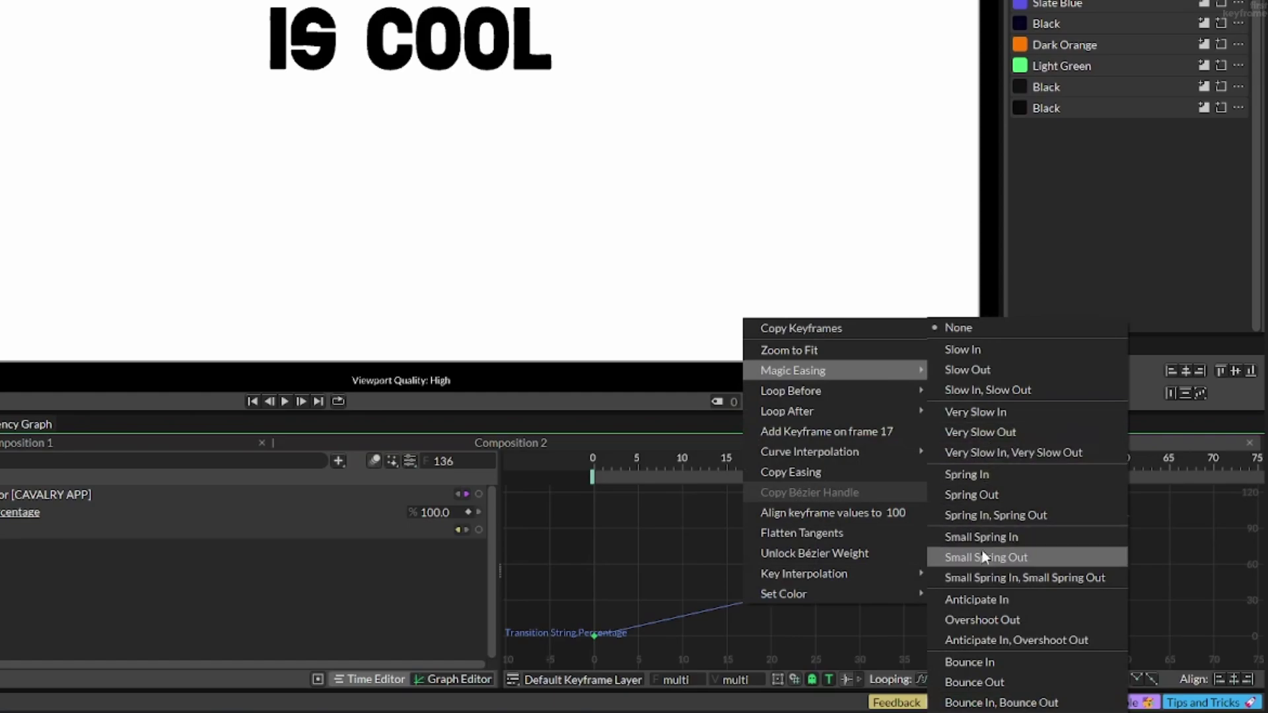
mouse_move(840, 579)
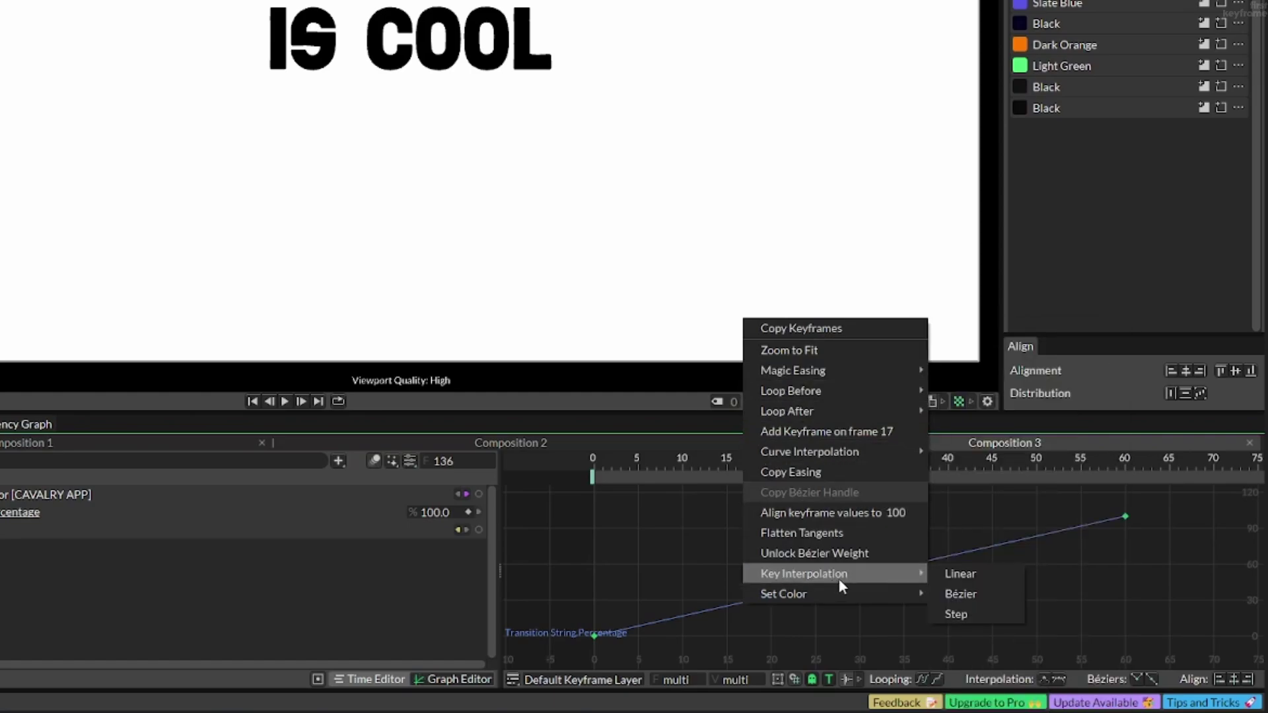
left_click(956, 594)
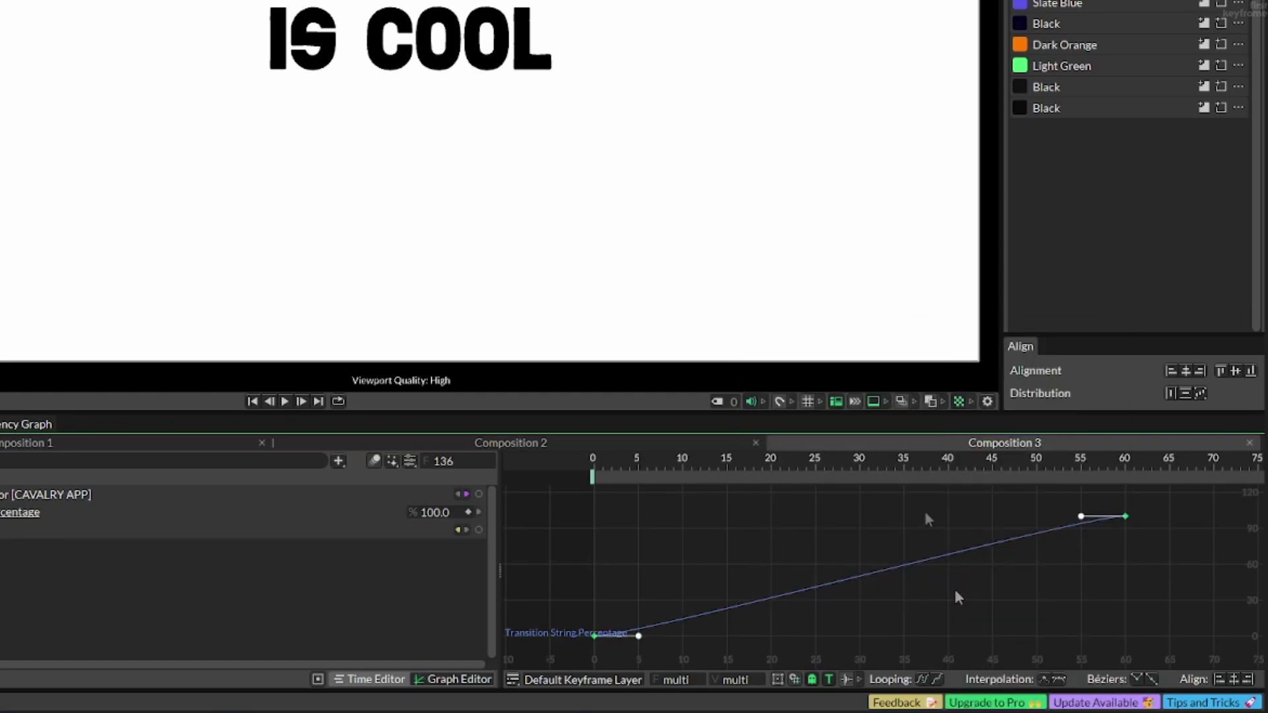
Stretch the Bézier handles horizontally, the last keyframe's to about frame 17 and the first keyframe's to about frame 11.
left_click(1125, 517)
left_click_drag(1078, 517, 749, 520)
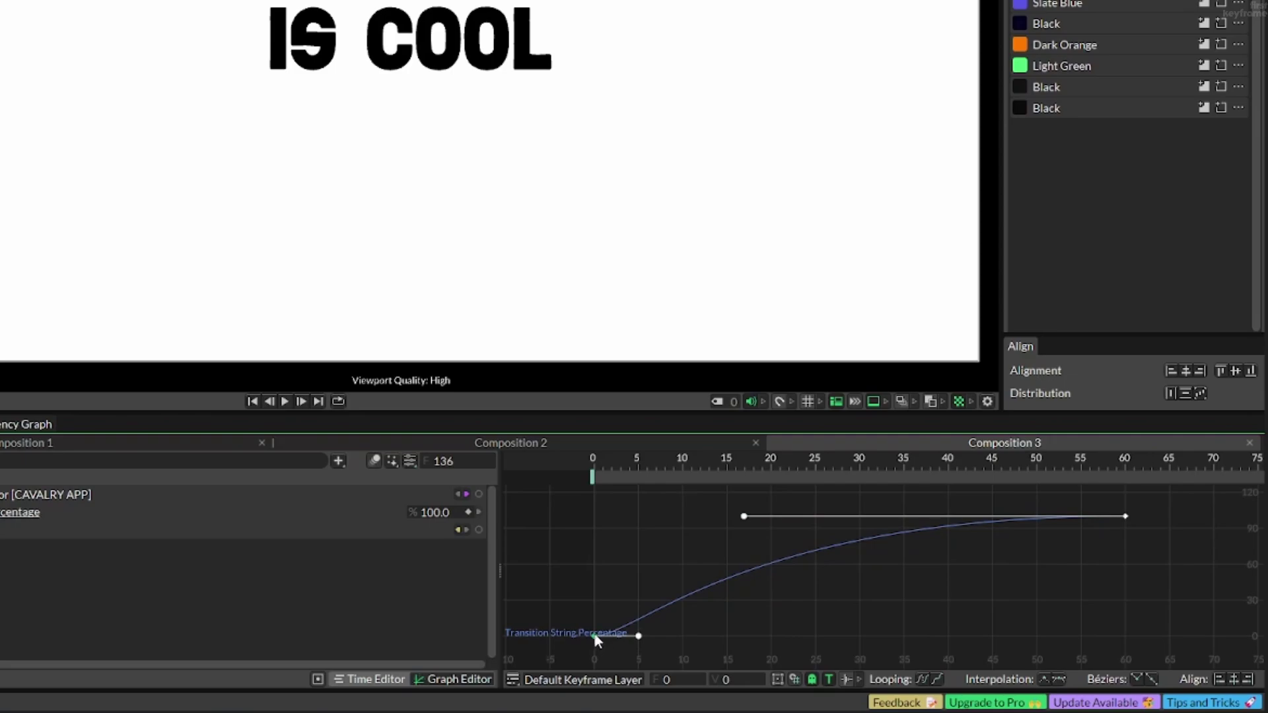
left_click_drag(639, 636, 692, 637)
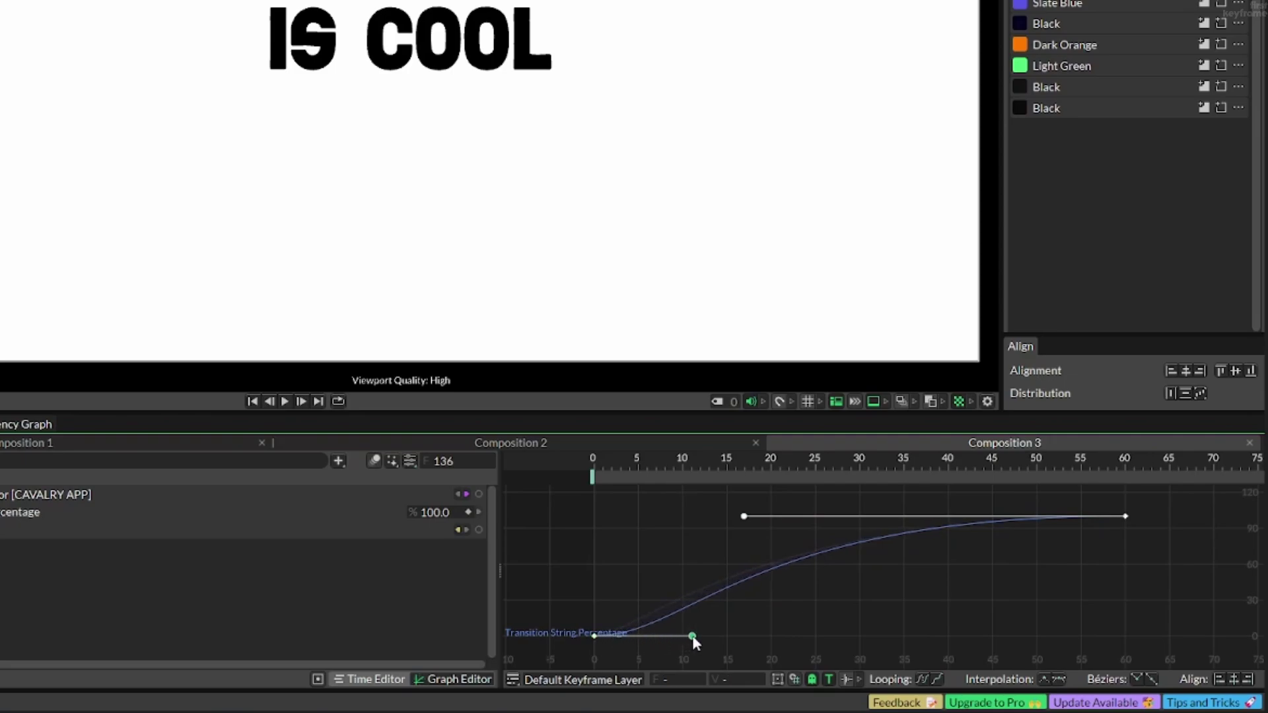
Retime the Percentage keyframes in the Time Editor to start at frame 15 and end at frame 100.
left_click(375, 678)
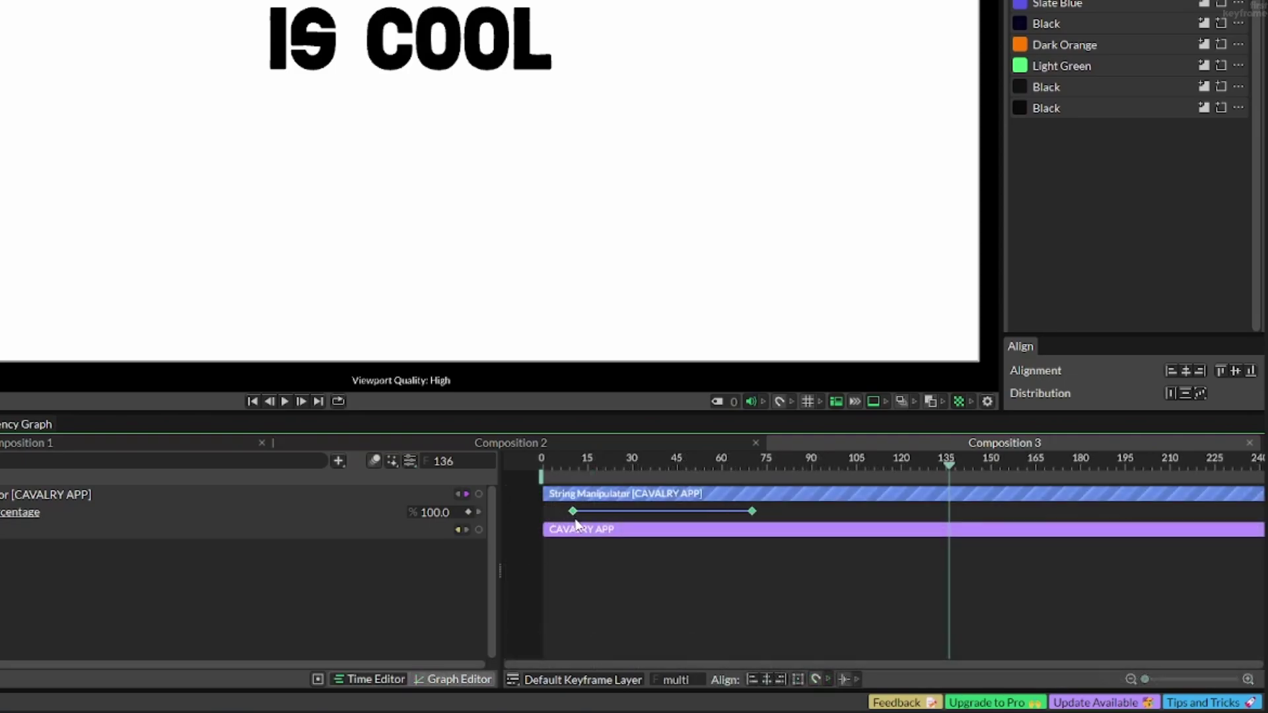
left_click_drag(575, 519, 587, 522)
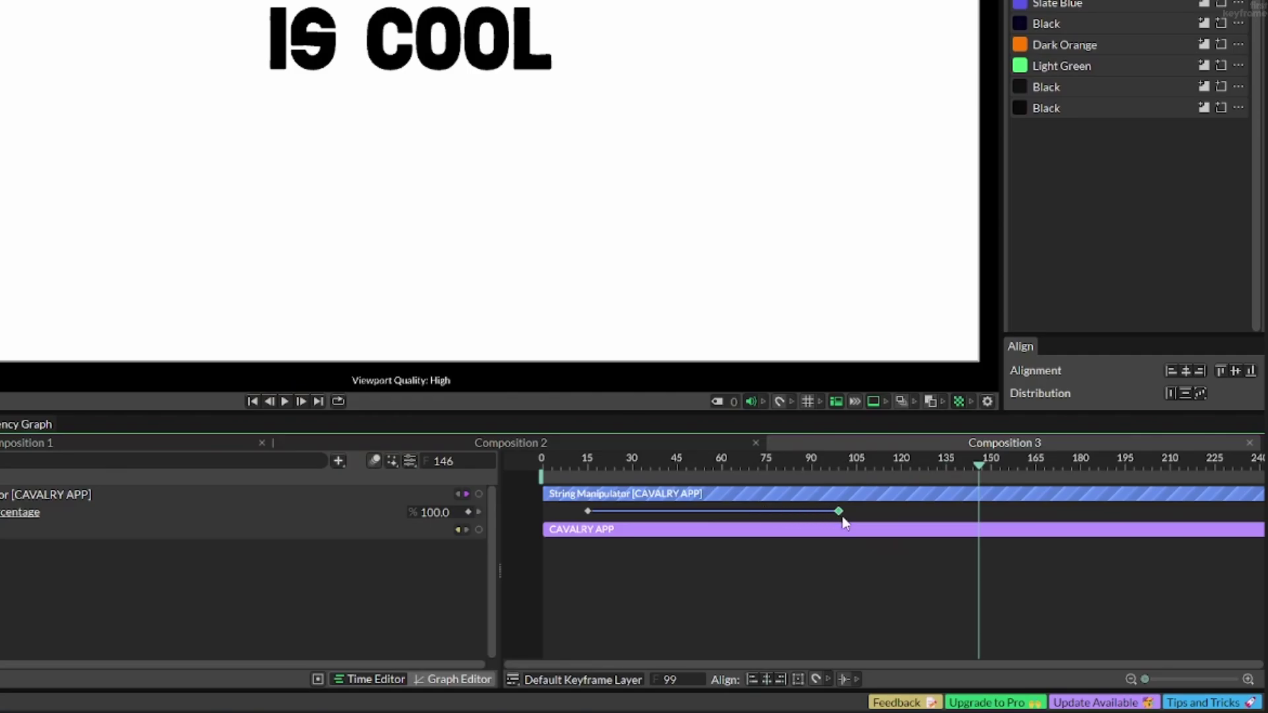
left_click_drag(842, 517, 844, 517)
Play the string transition from the start to check its eased timing.
left_click_drag(819, 473, 548, 482)
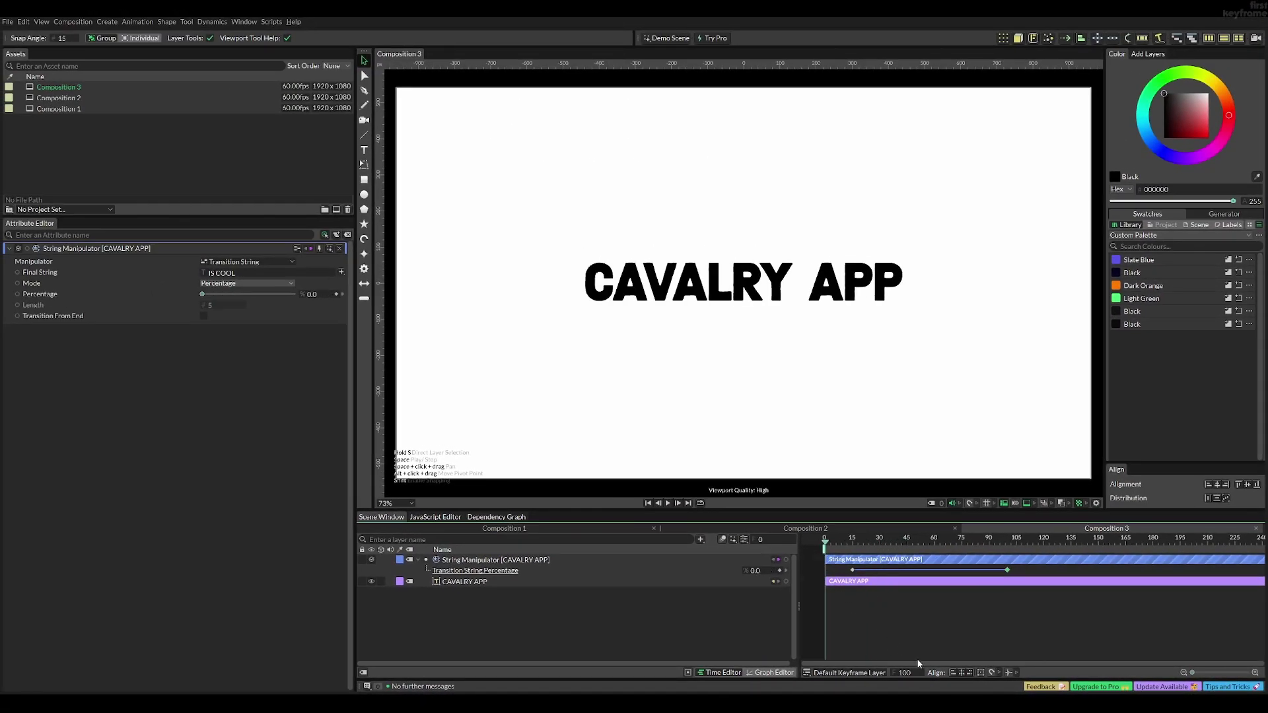
key("space")
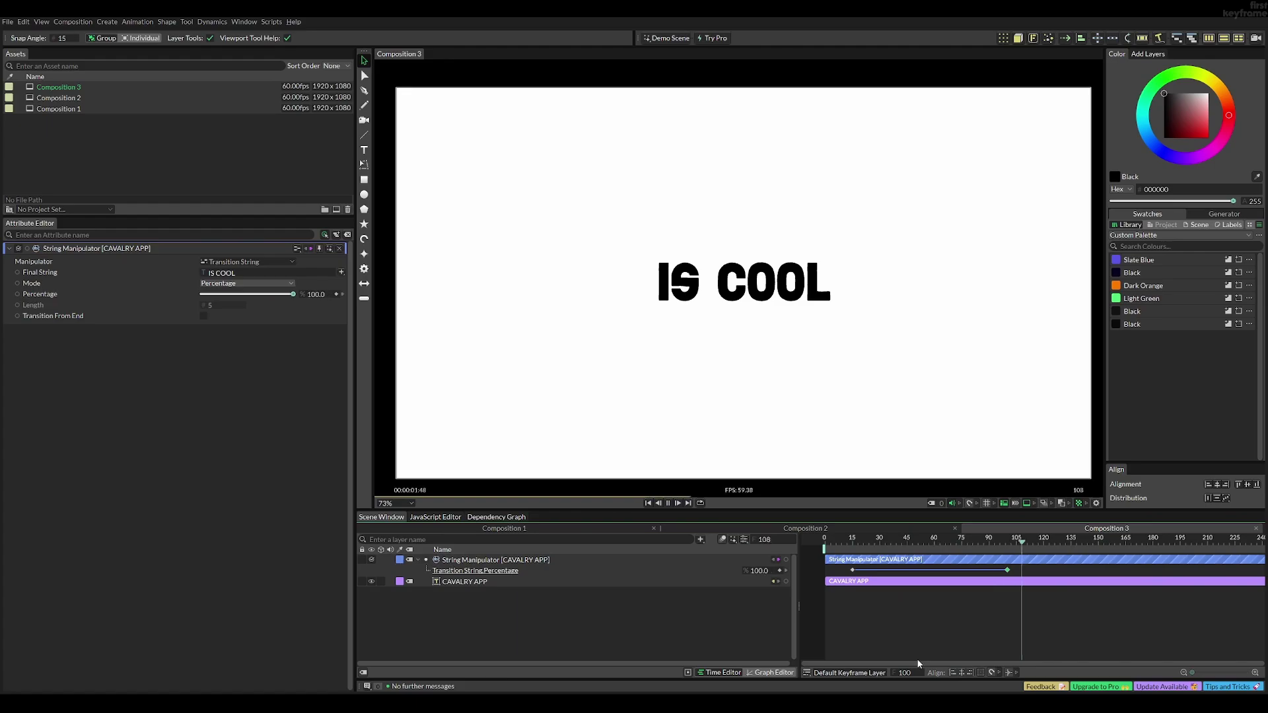
key("space")
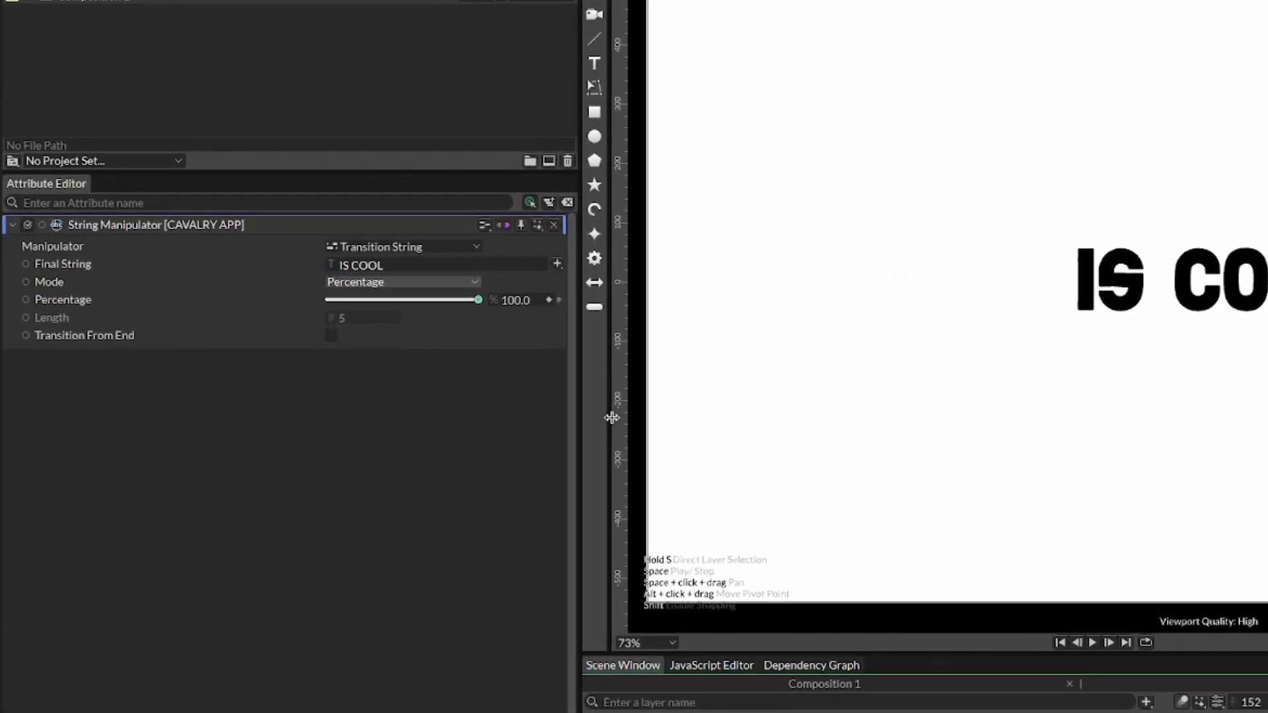
Enable Transition From End and play the string transition from the start.
left_click(331, 335)
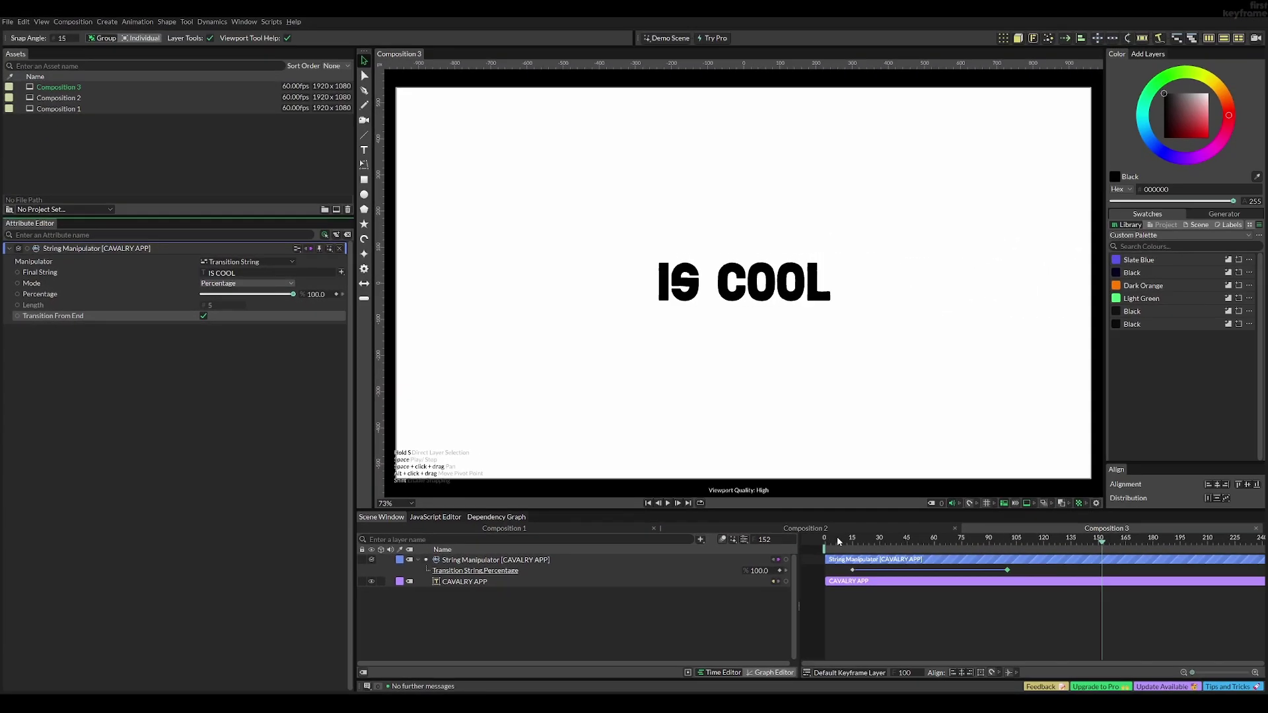
left_click_drag(833, 539, 820, 542)
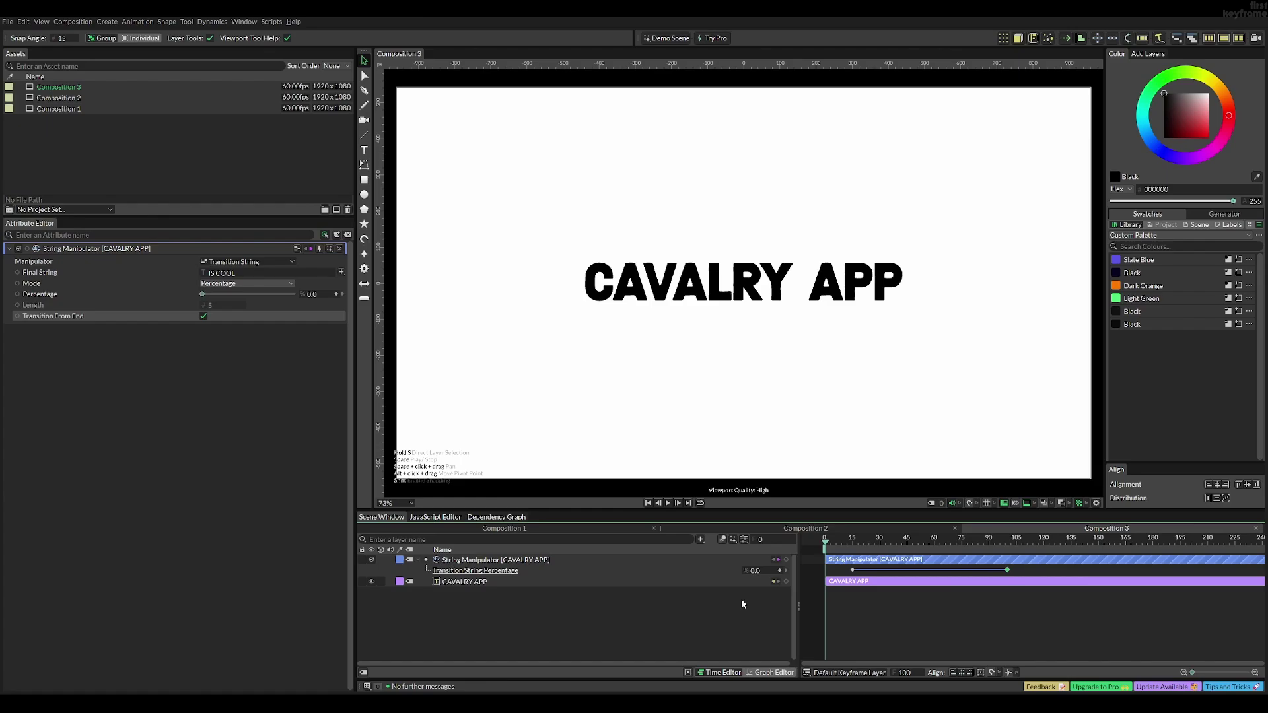
key("space")
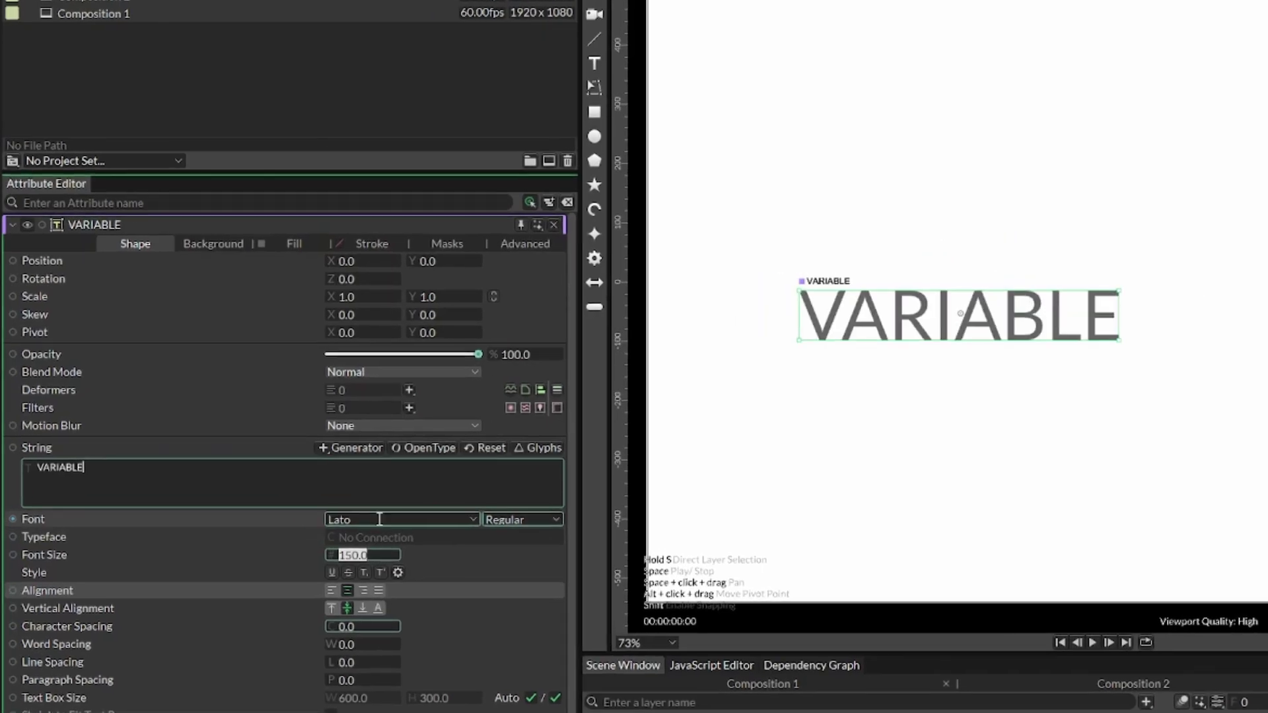
Set the font of the VARIABLE text to Montserrat.
type("mo")
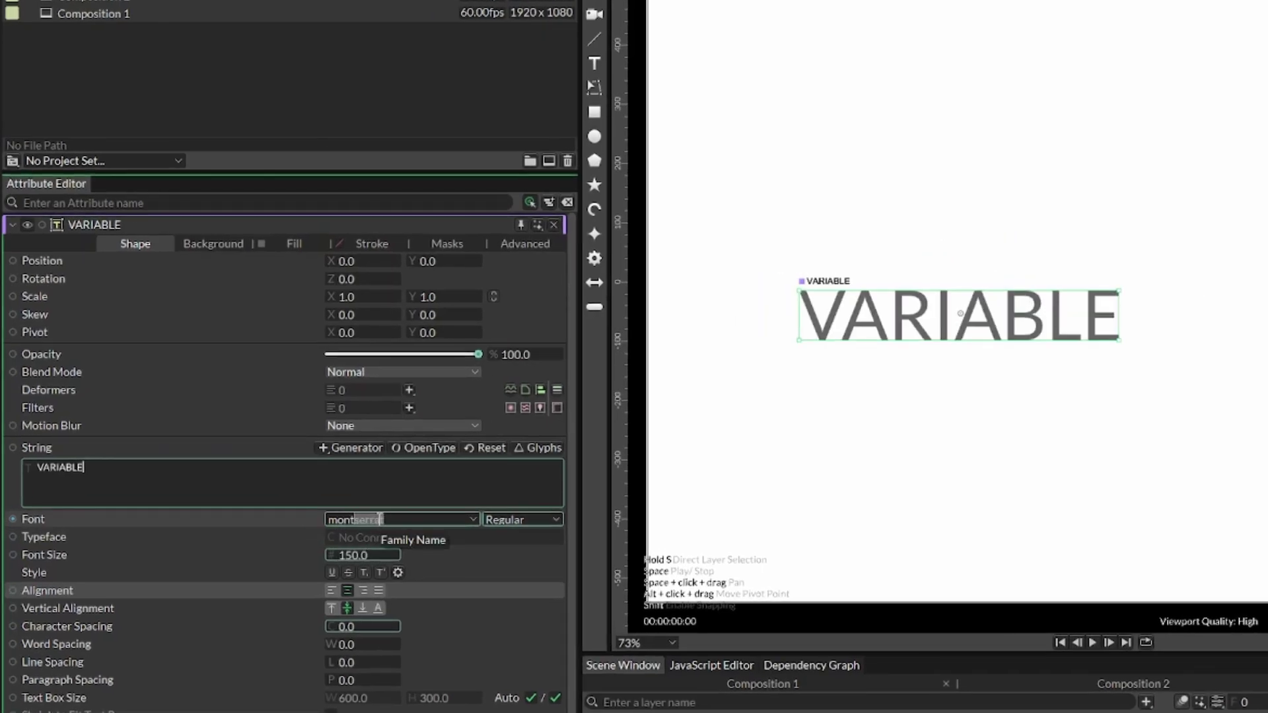
type("nt")
key("Return")
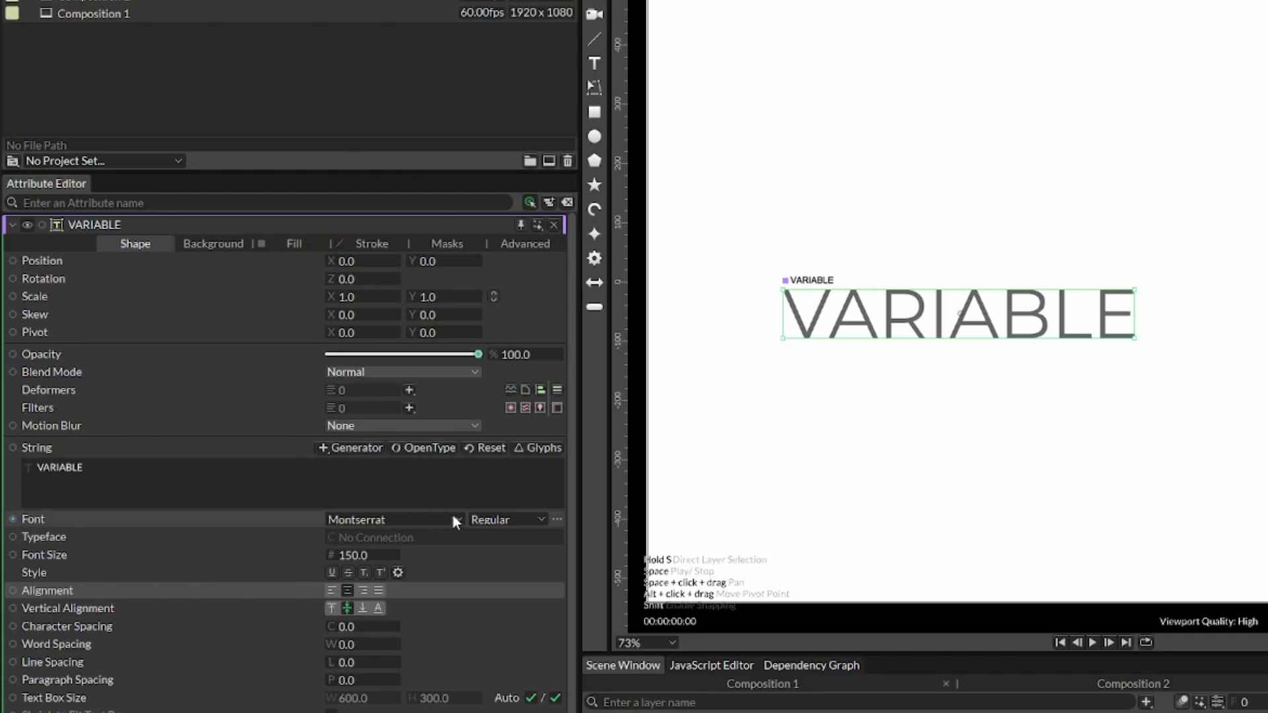
Set the variable font's Weight to 100 and detach its font axes into a floating window over the canvas.
left_click(556, 519)
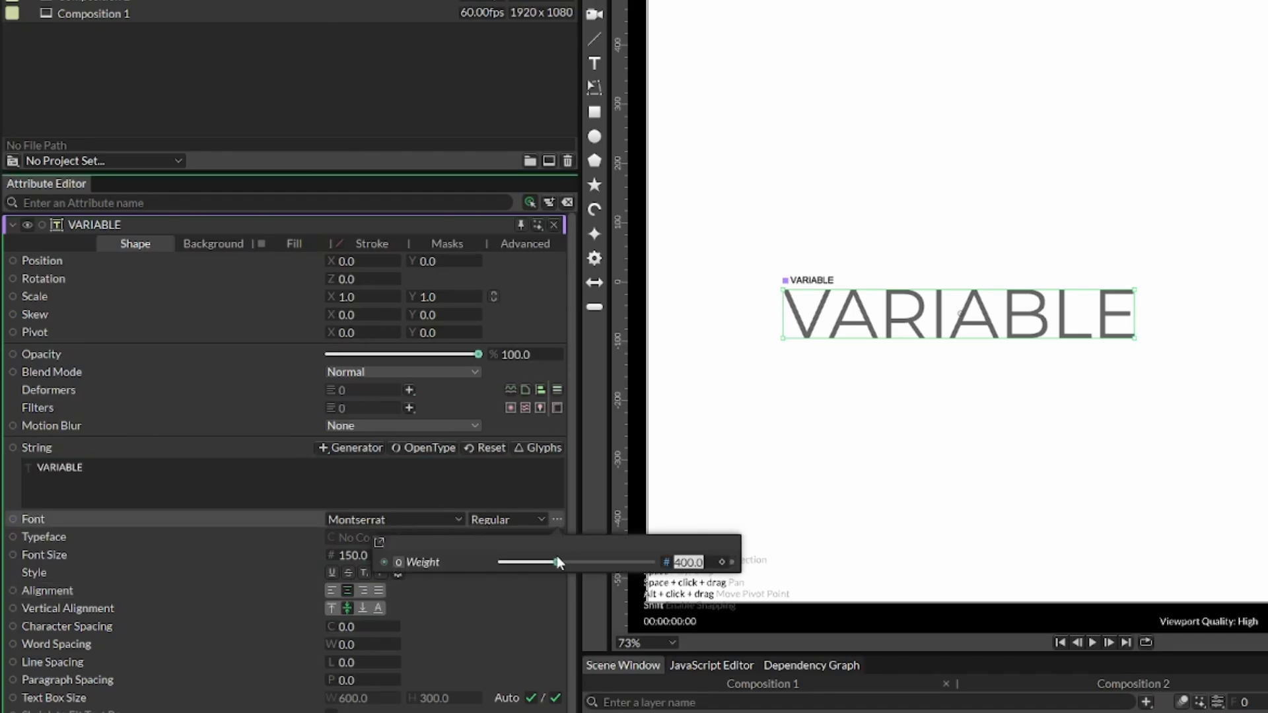
mouse_move(558, 564)
left_mouse_down()
mouse_move(488, 564)
mouse_move(680, 562)
mouse_move(499, 568)
left_mouse_up()
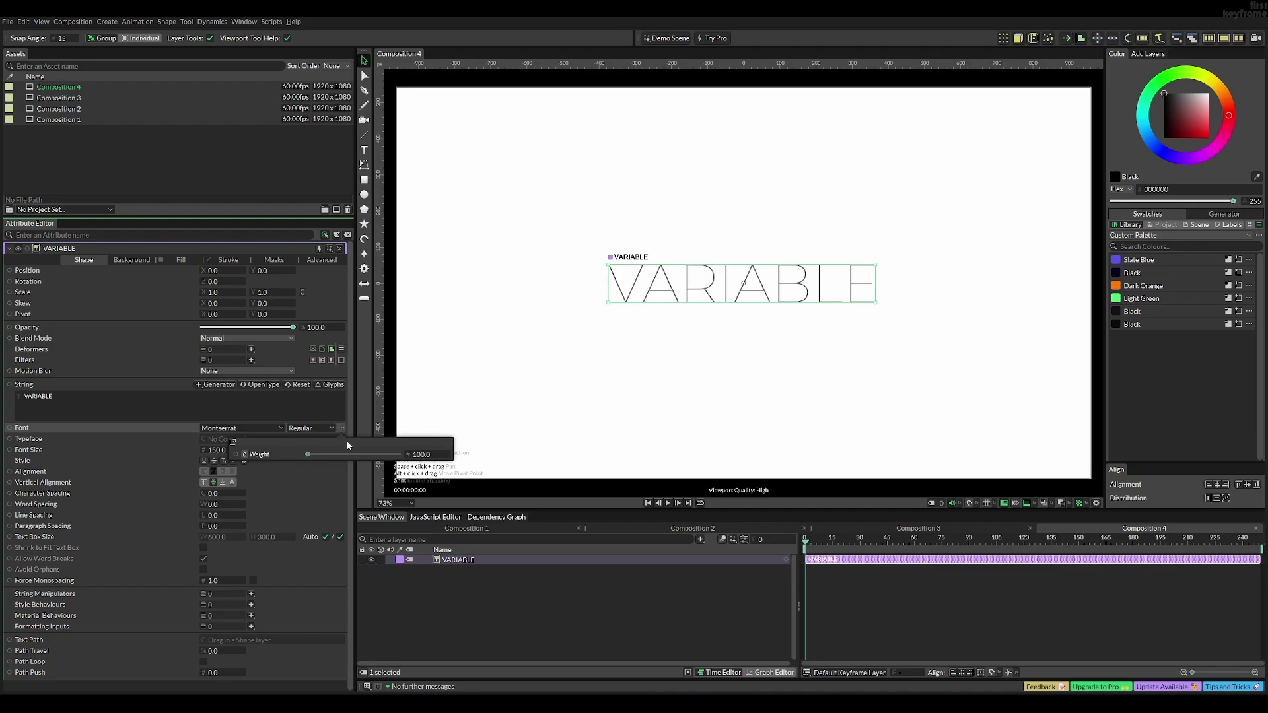
left_click_drag(350, 445, 539, 412)
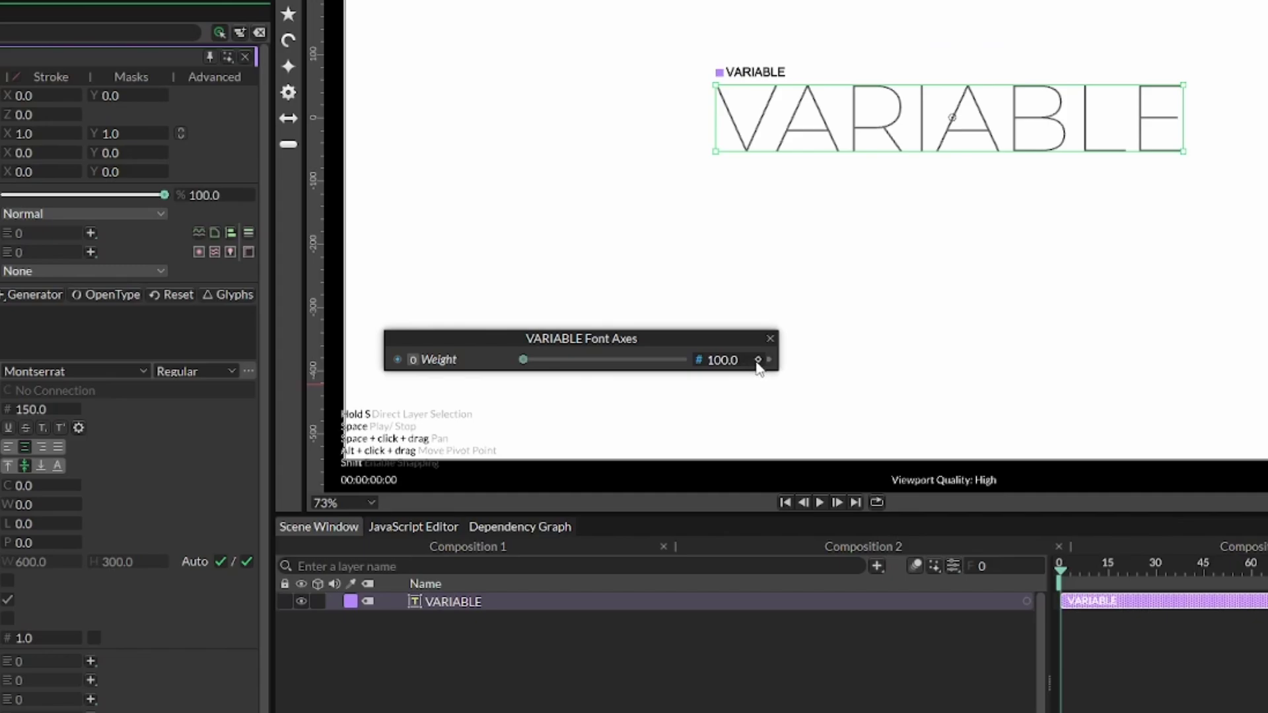
Keyframe the VARIABLE text's font Weight at 100 on frame 0 and at 900 on frame 60.
left_click(759, 360)
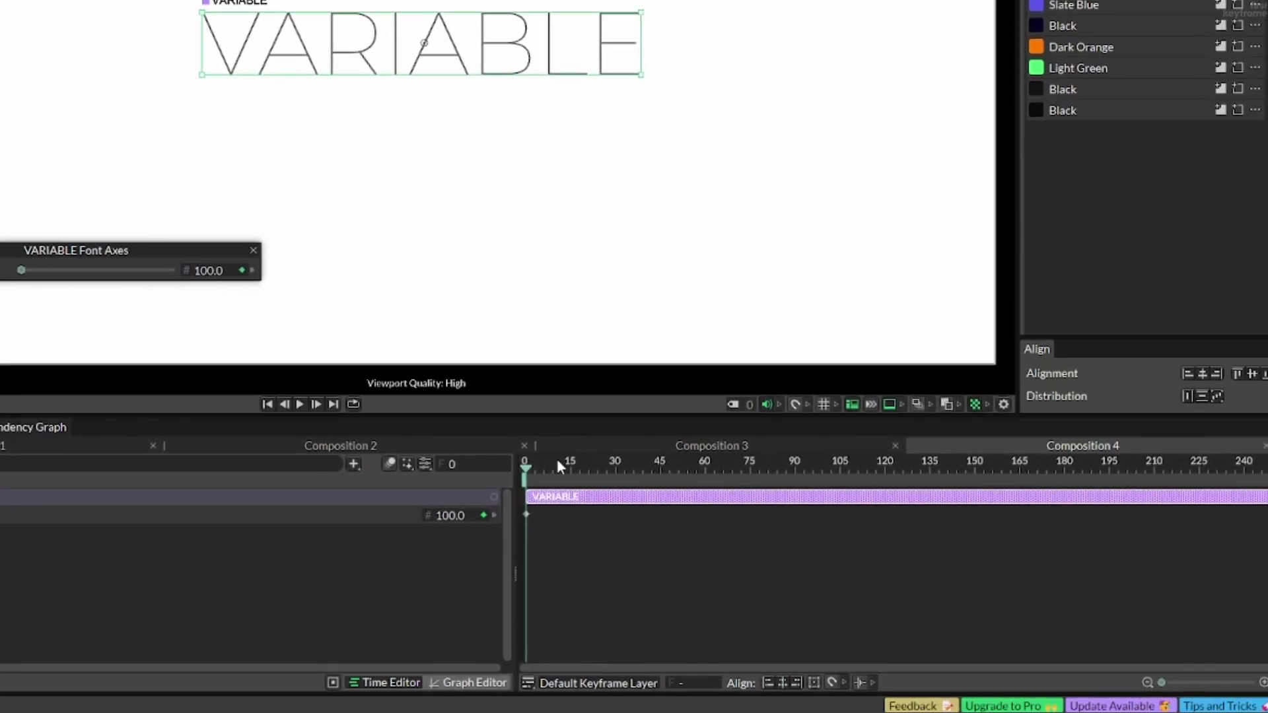
left_click_drag(556, 465, 706, 469)
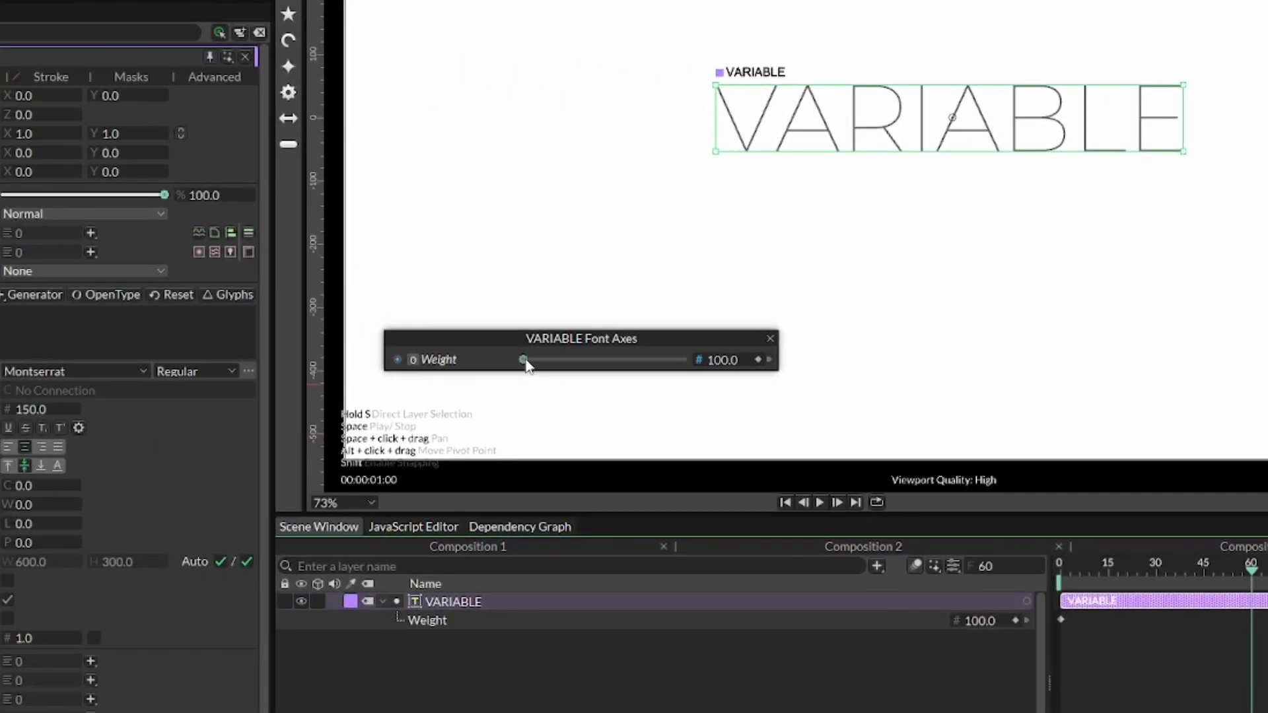
left_click_drag(524, 360, 750, 386)
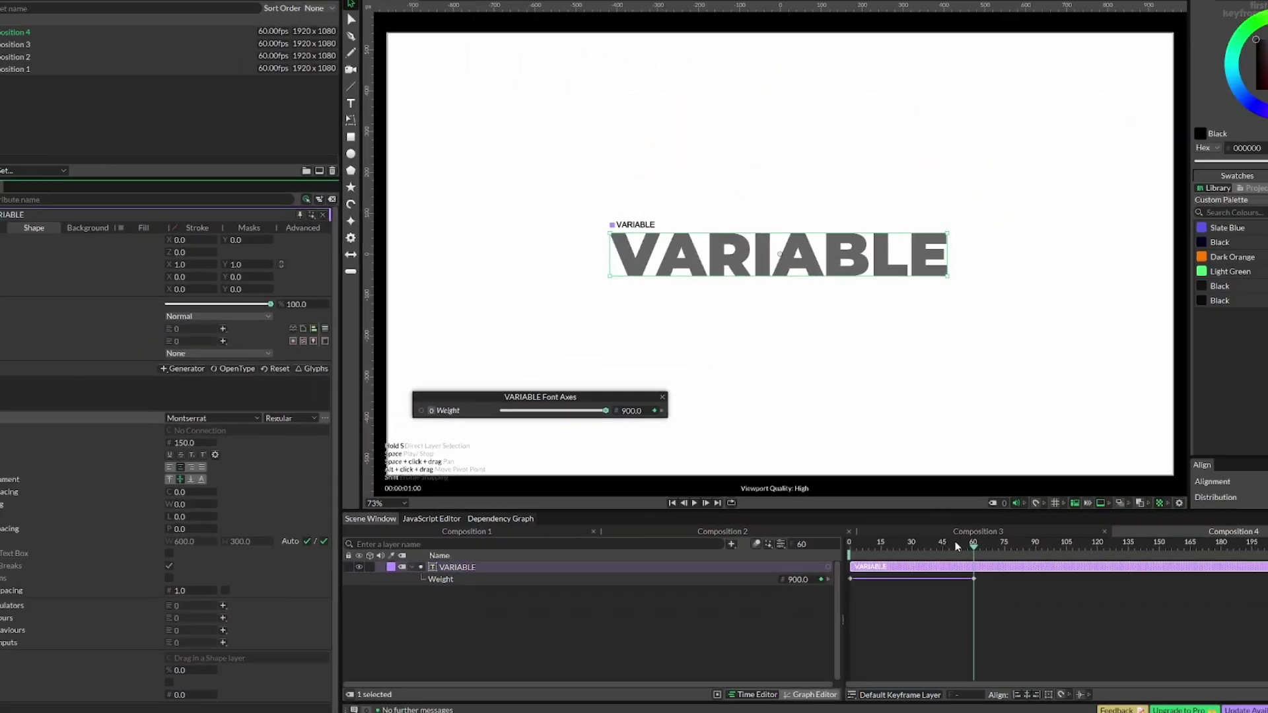
Play the VARIABLE text's font weight animation from the first frame.
left_click_drag(1235, 568, 1026, 552)
key("space")
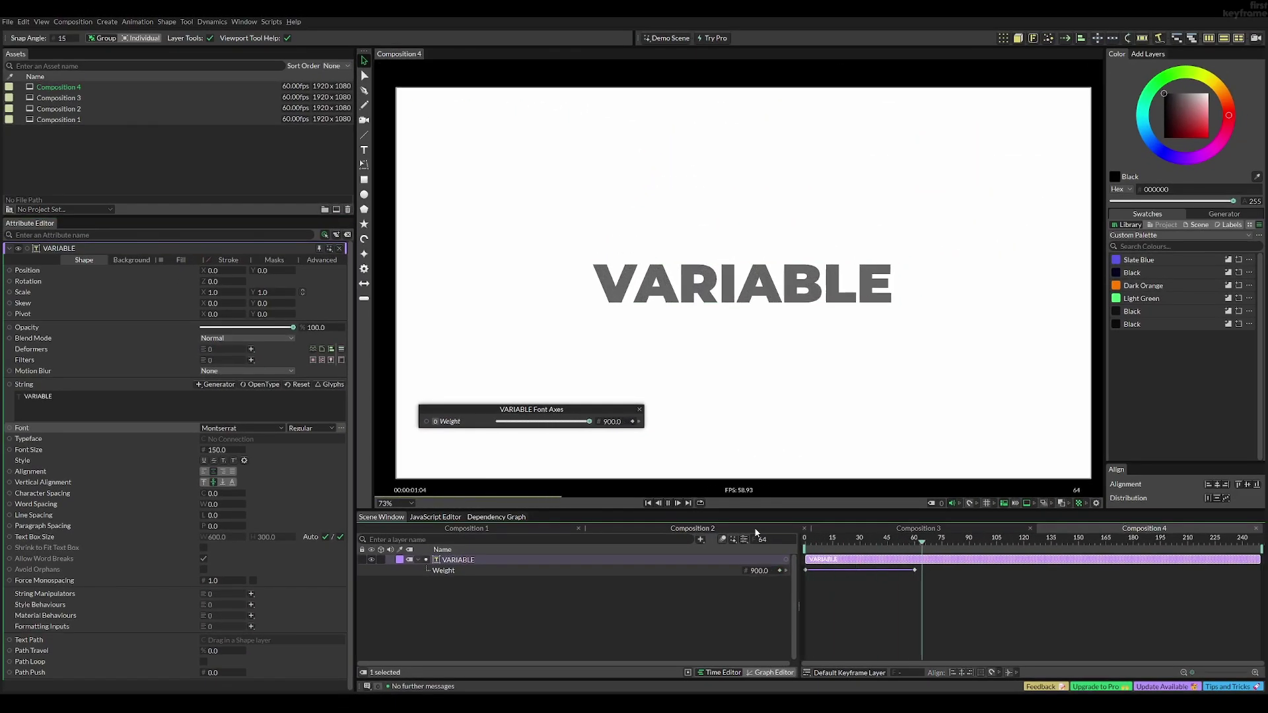
key("space")
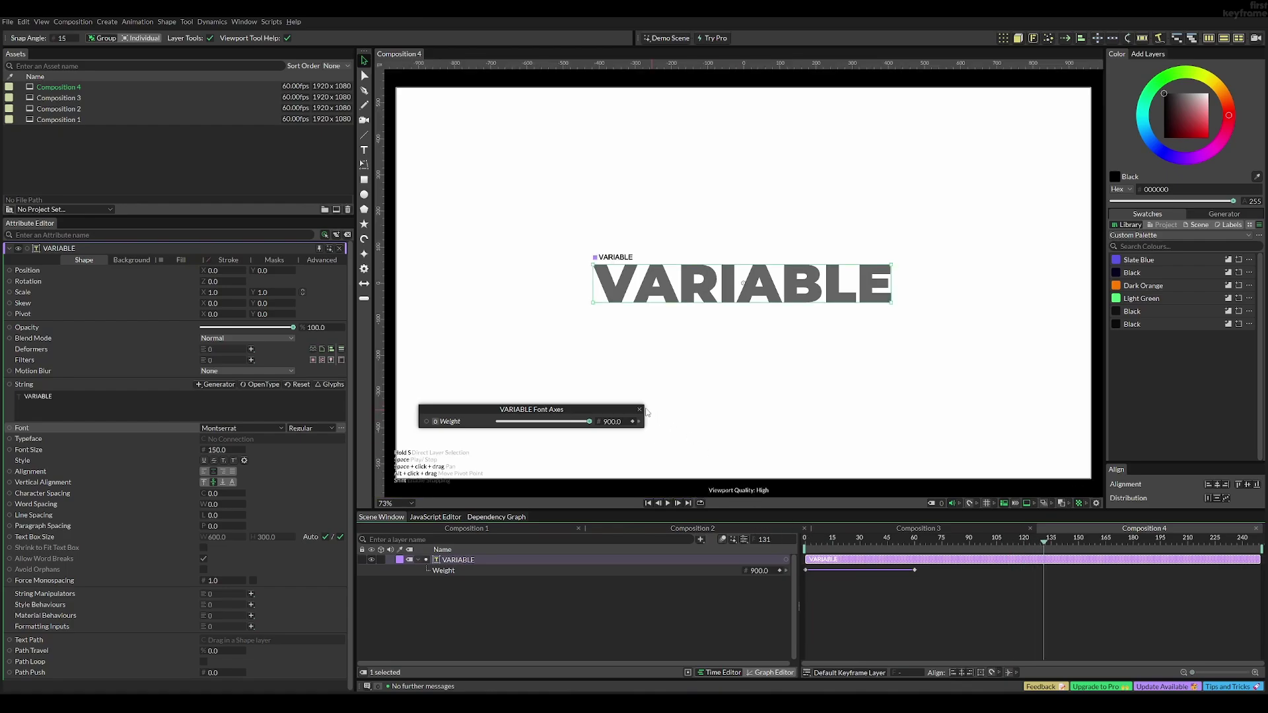
Close the floating font axes window and undo the Weight keyframes, with the playhead back on frame 0.
left_click(640, 409)
key("ctrl+z")
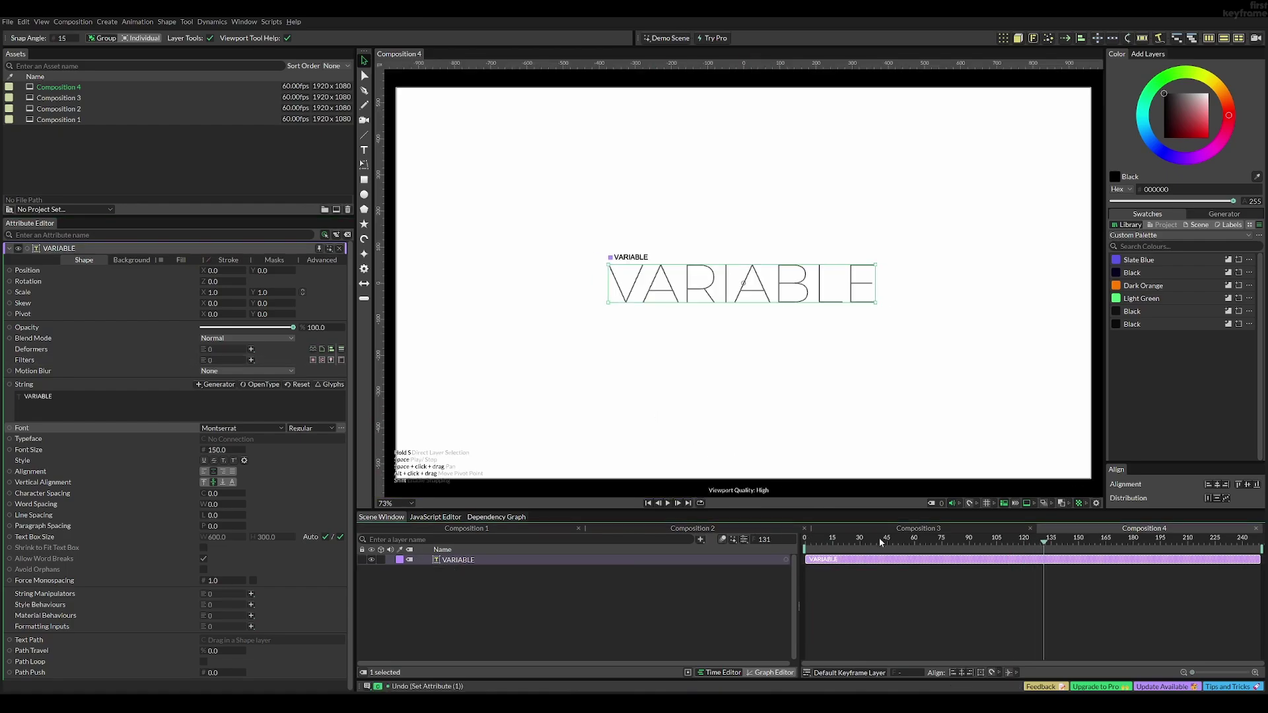
left_click_drag(814, 539, 805, 539)
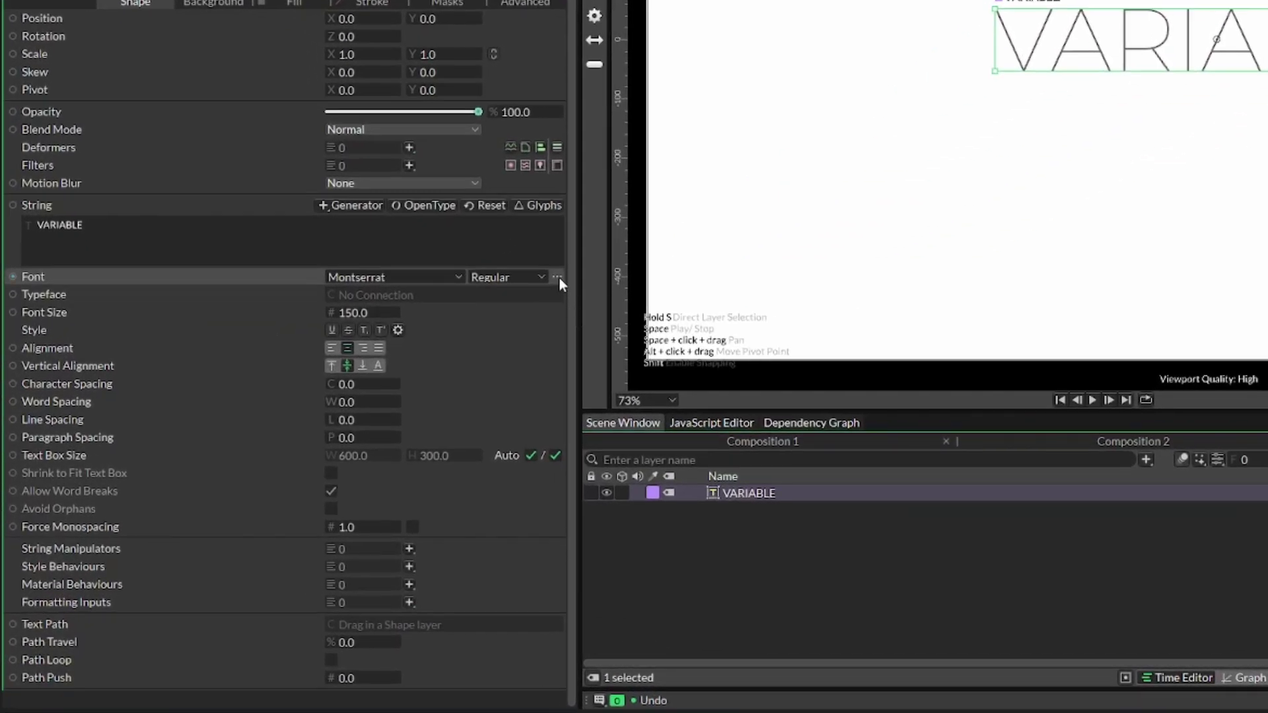
Detach the VARIABLE text's font axes again and add a Value behaviour to the Weight axis.
left_click(342, 429)
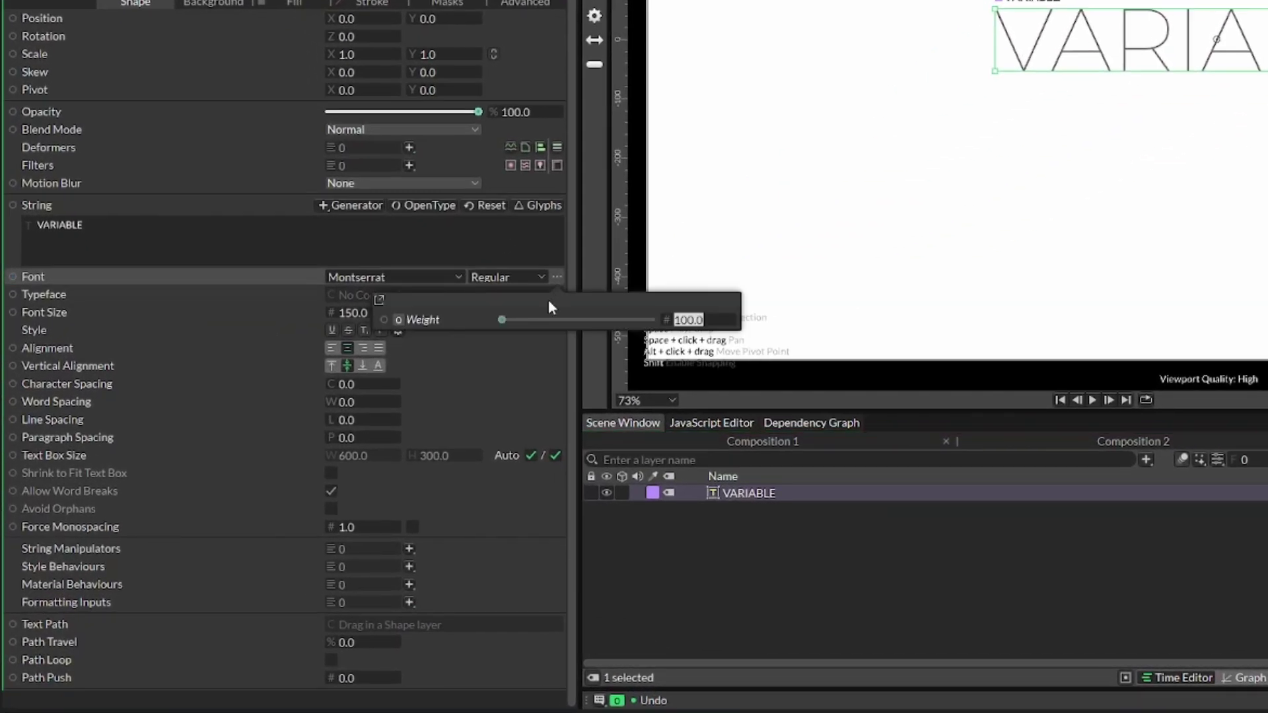
left_click_drag(548, 299, 836, 265)
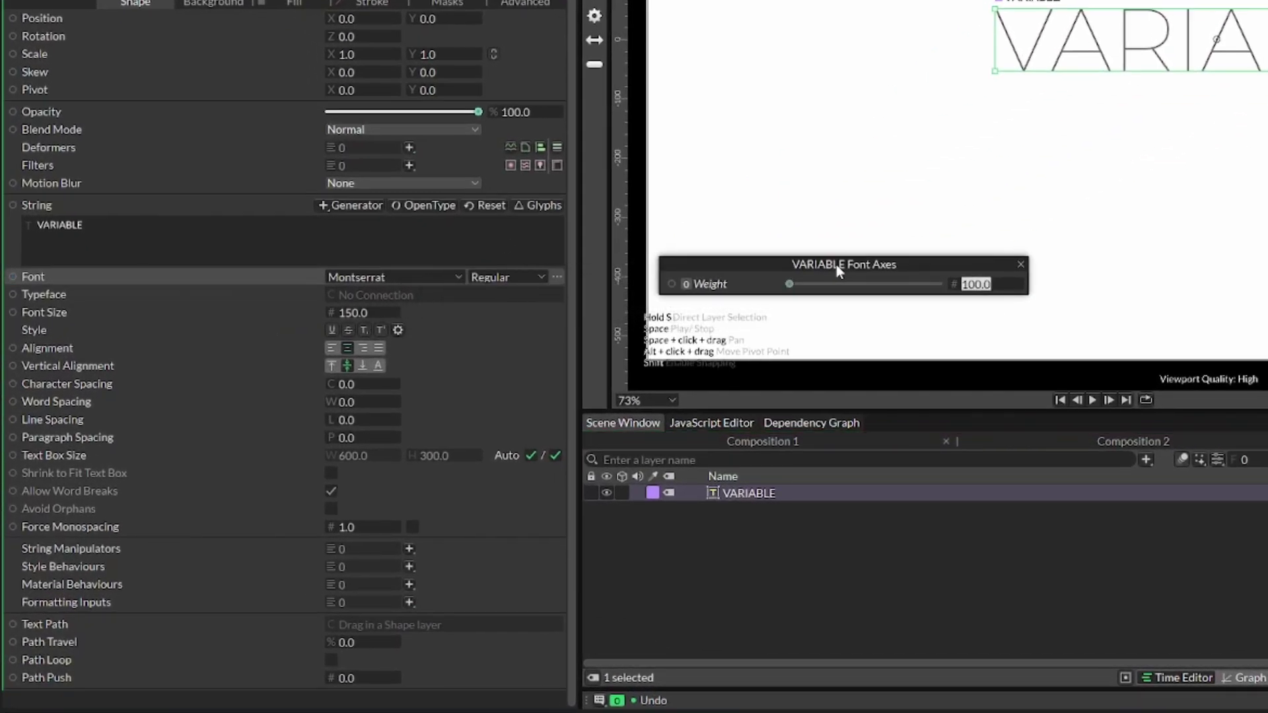
right_click(748, 285)
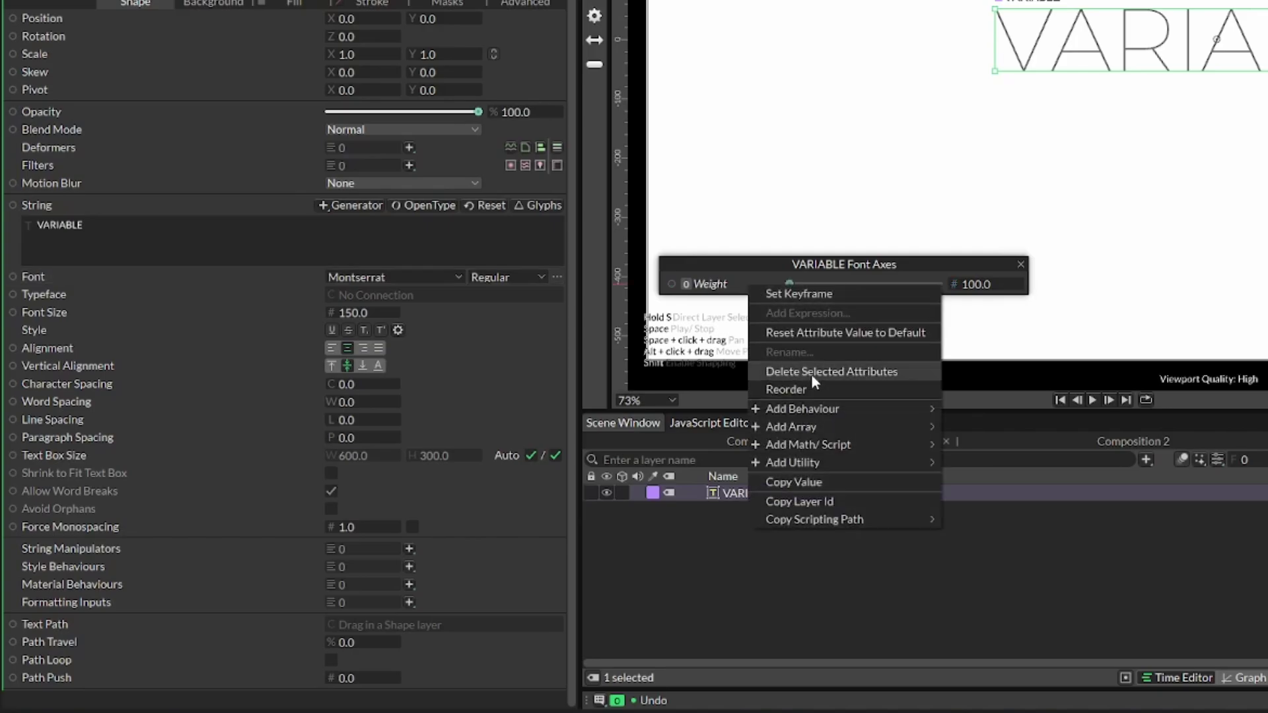
mouse_move(819, 405)
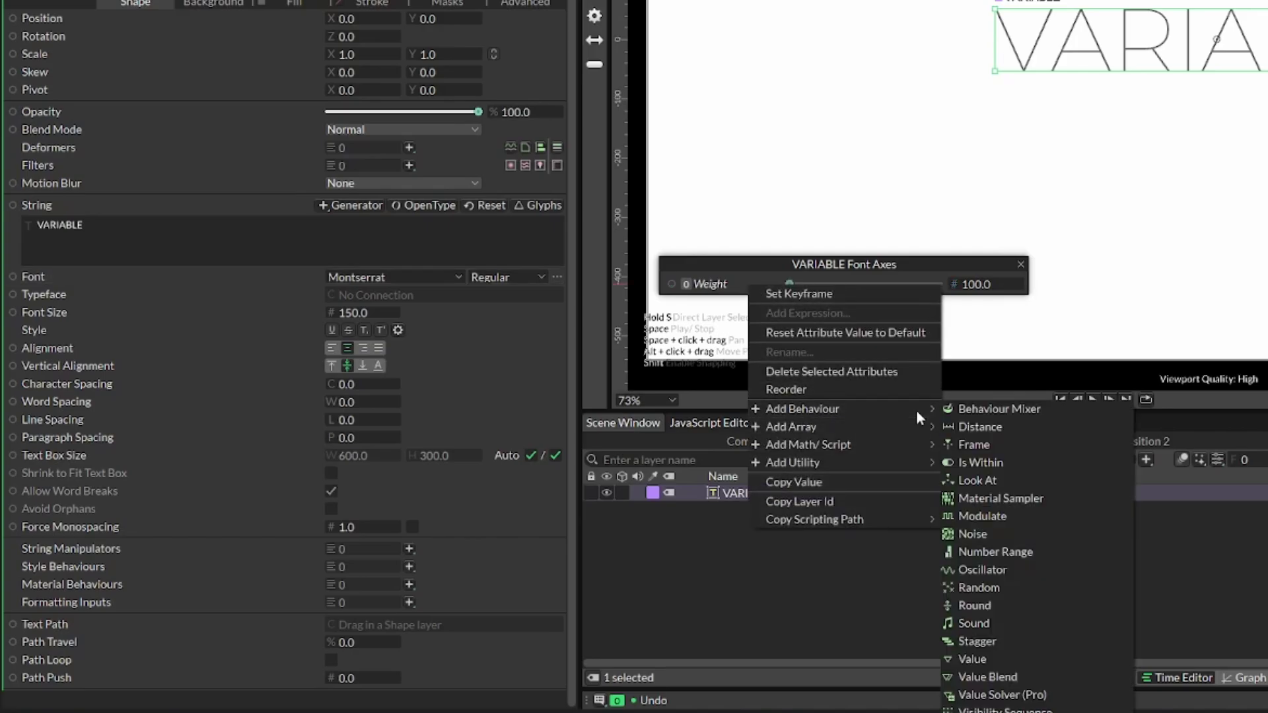
left_click(973, 659)
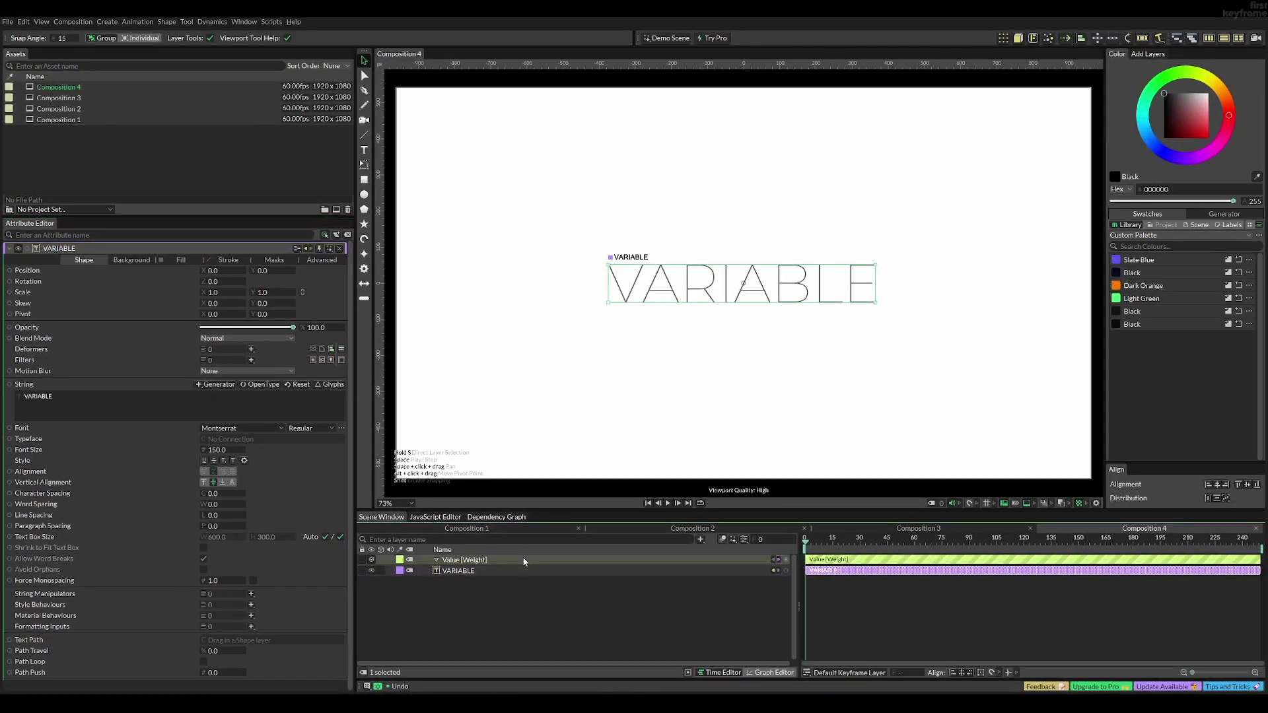
Keyframe the Value [Weight] behaviour's Value at 100 on frame 0 and at 900 on frame 90.
left_click(857, 493)
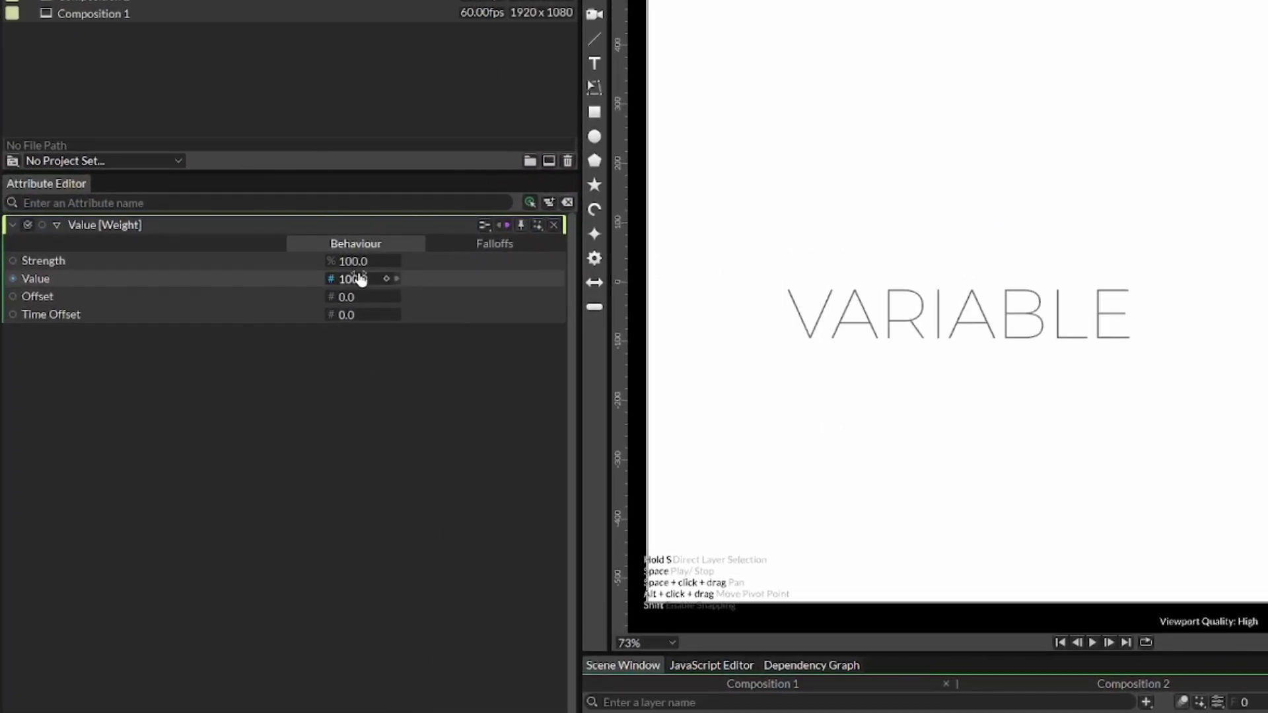
left_click_drag(240, 278, 462, 337)
left_click_drag(692, 363, 390, 280)
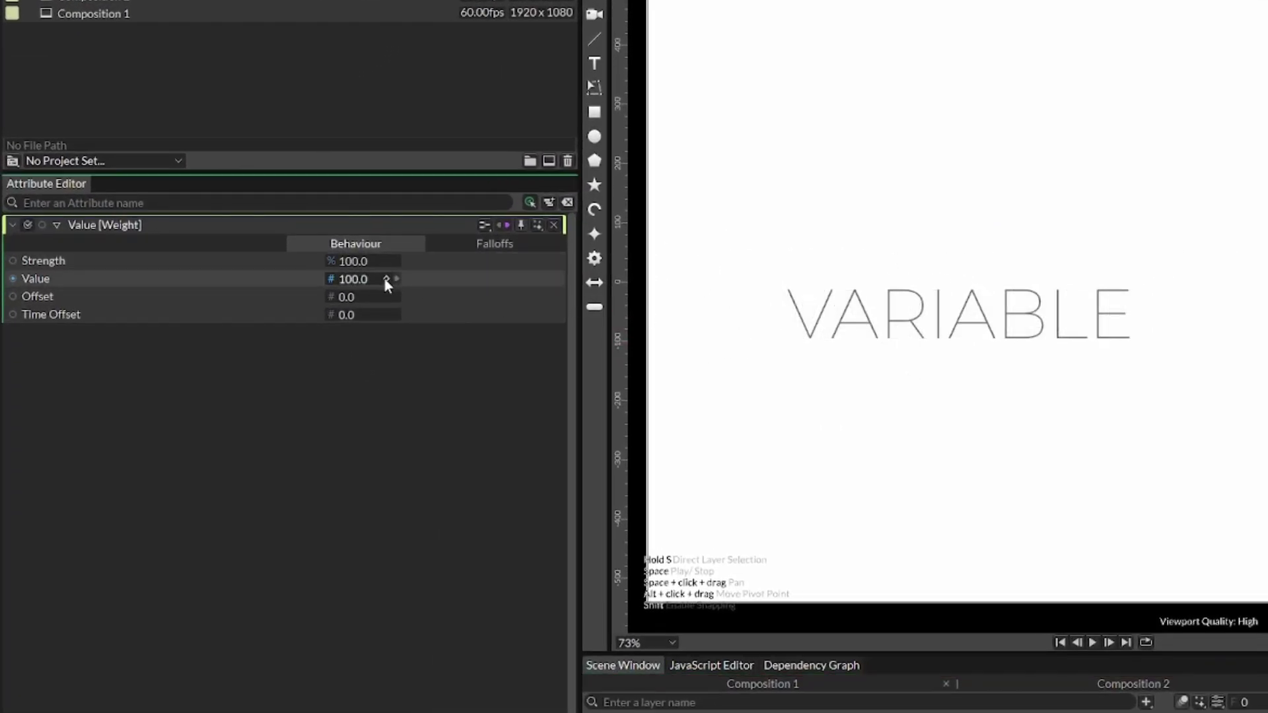
left_click(386, 280)
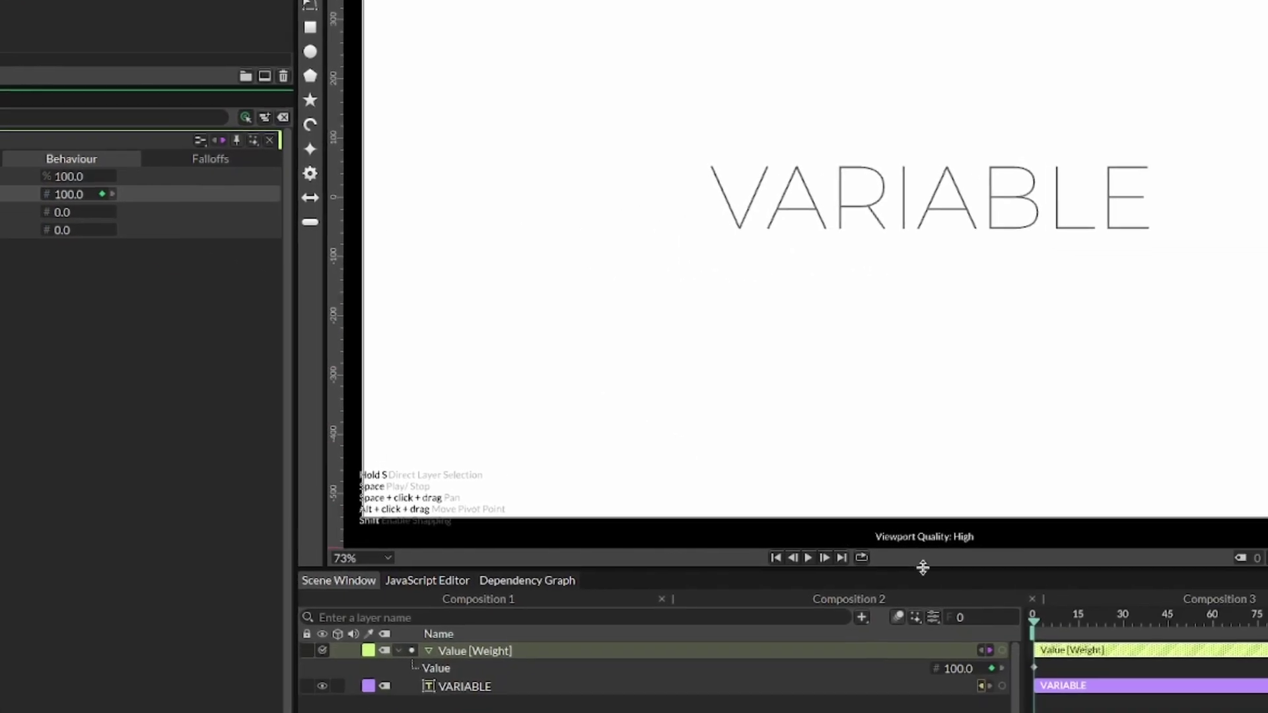
left_click_drag(1092, 615, 1267, 620)
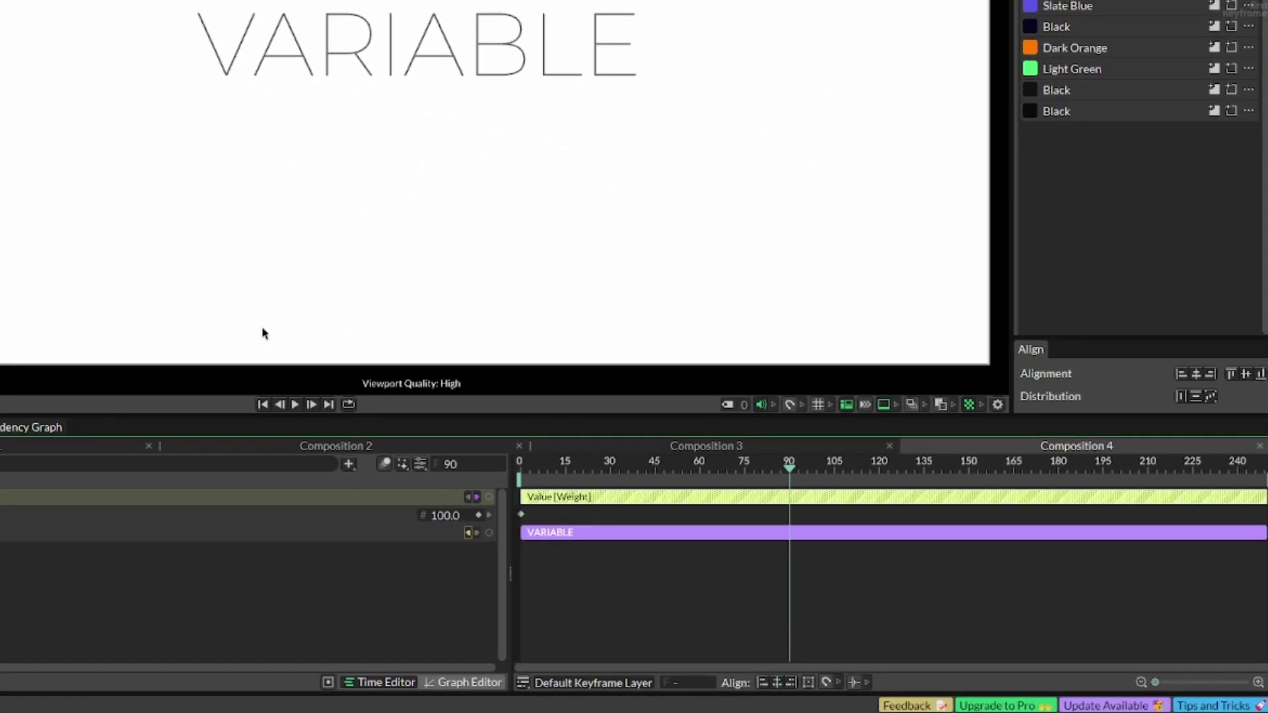
double_click(369, 280)
type("900")
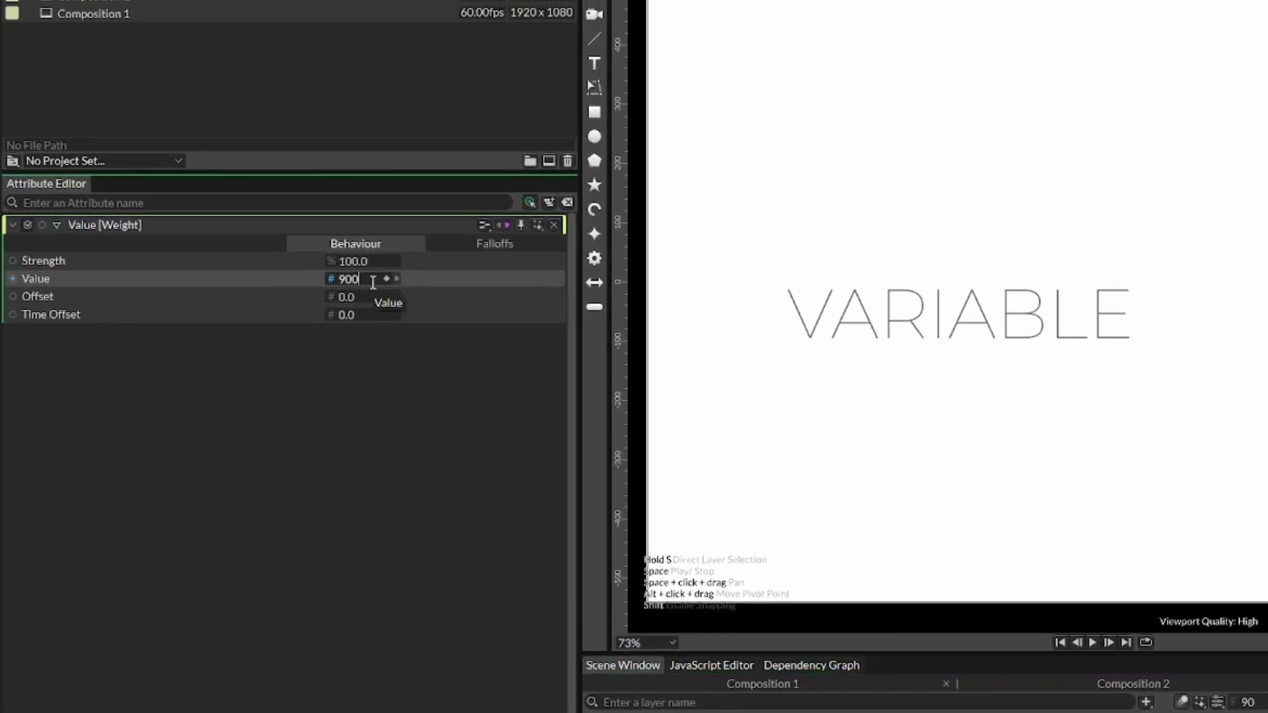
key("Return")
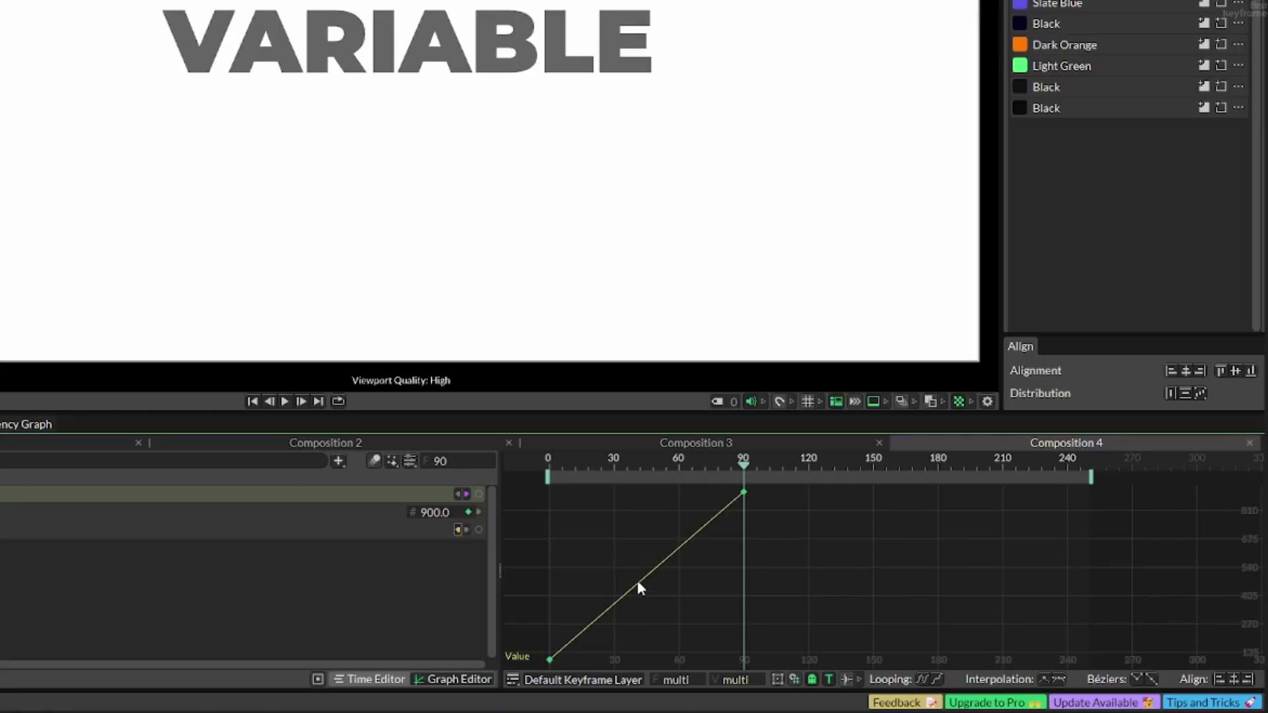
Apply Slow In, Slow Out magic easing to the Value curve and play the eased weight change.
right_click(635, 577)
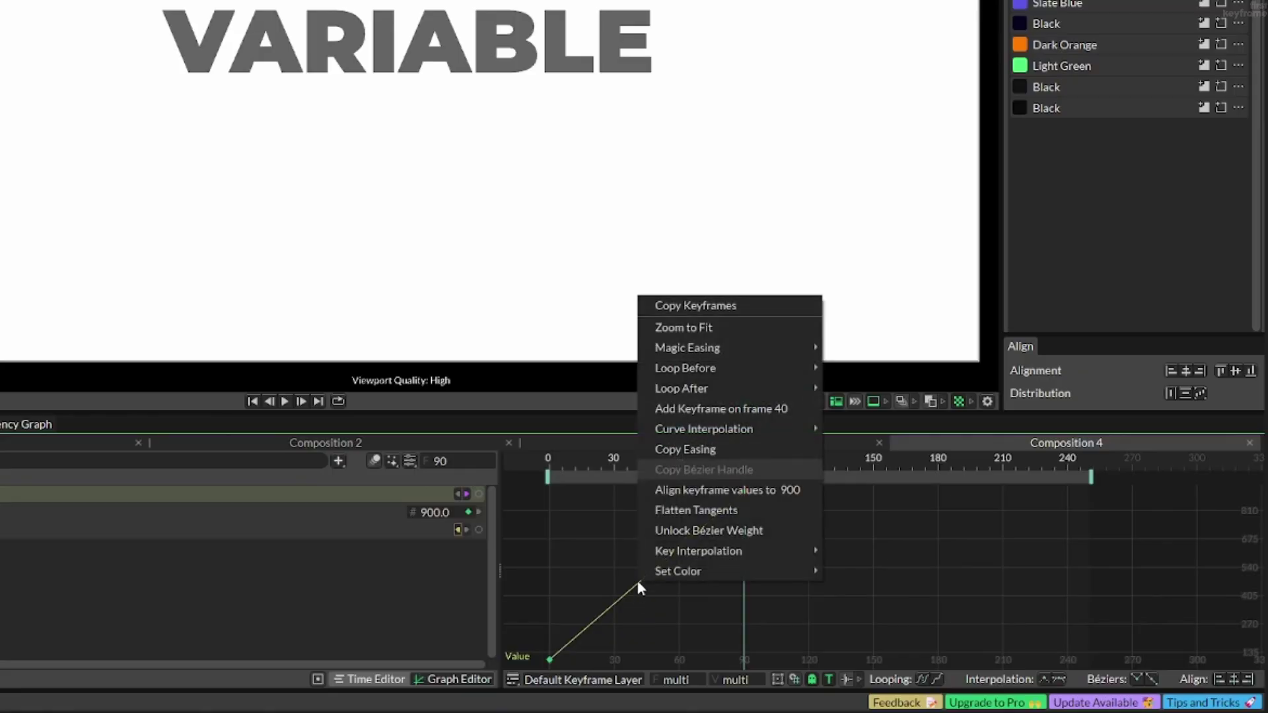
mouse_move(750, 347)
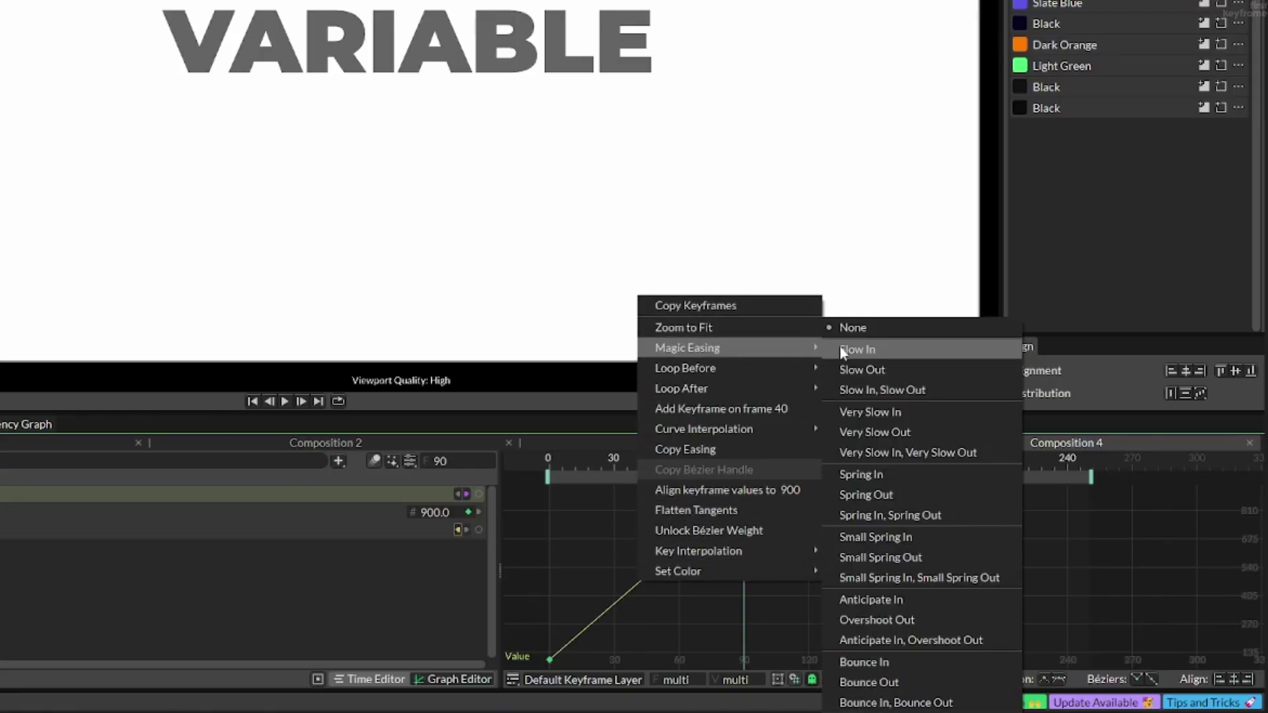
left_click(885, 395)
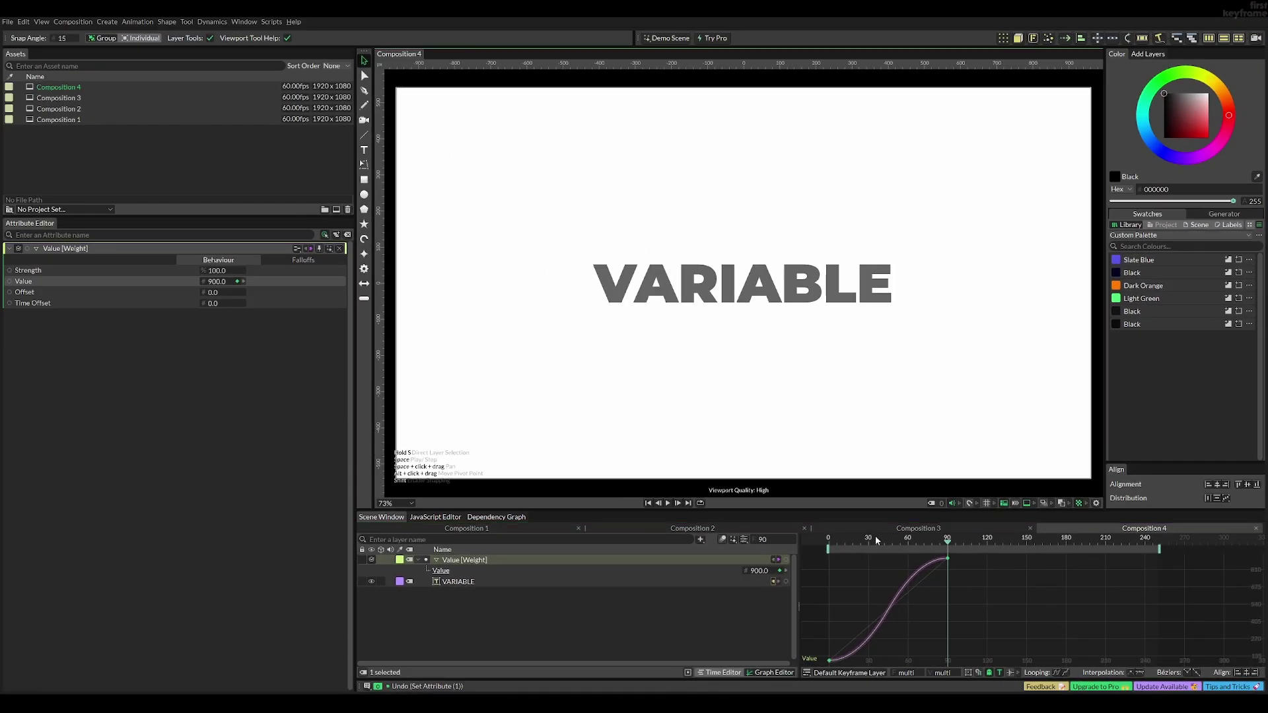
left_click(540, 466)
key("space")
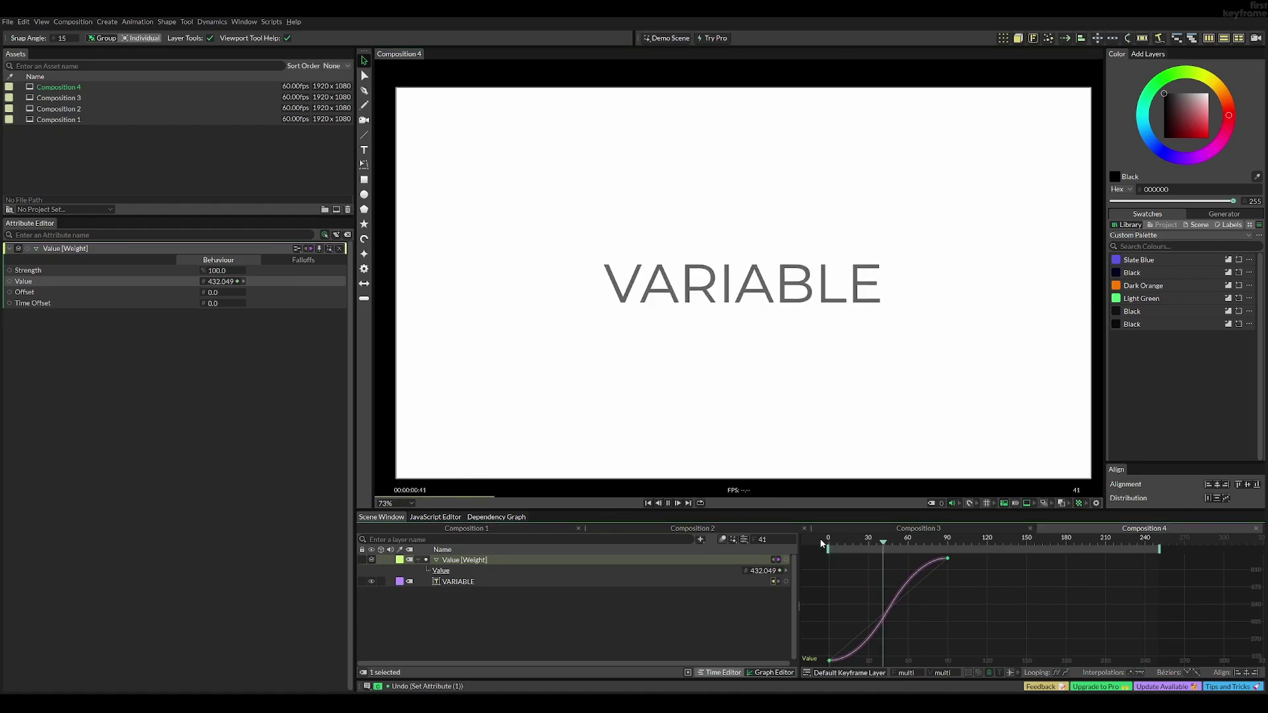
key("space")
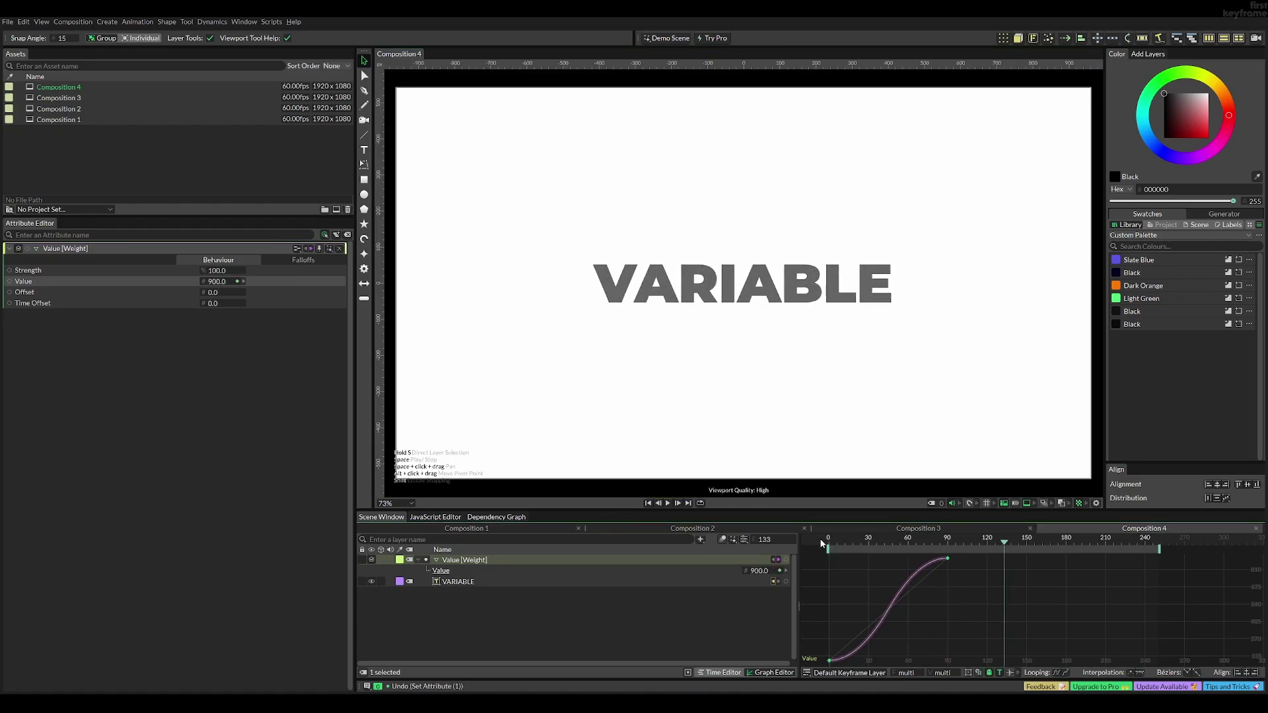
Connect the Value [Weight] behaviour to the VARIABLE text's Font Size.
left_click(575, 581)
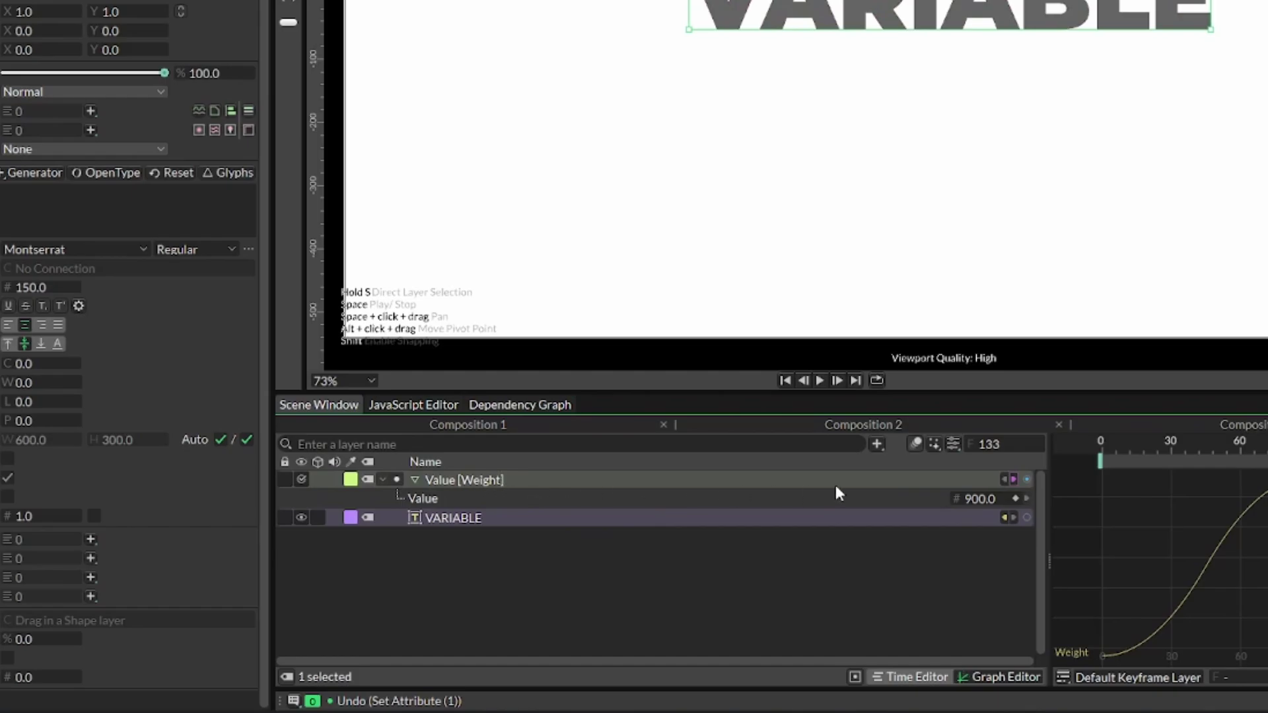
left_click_drag(1024, 478, 30, 295)
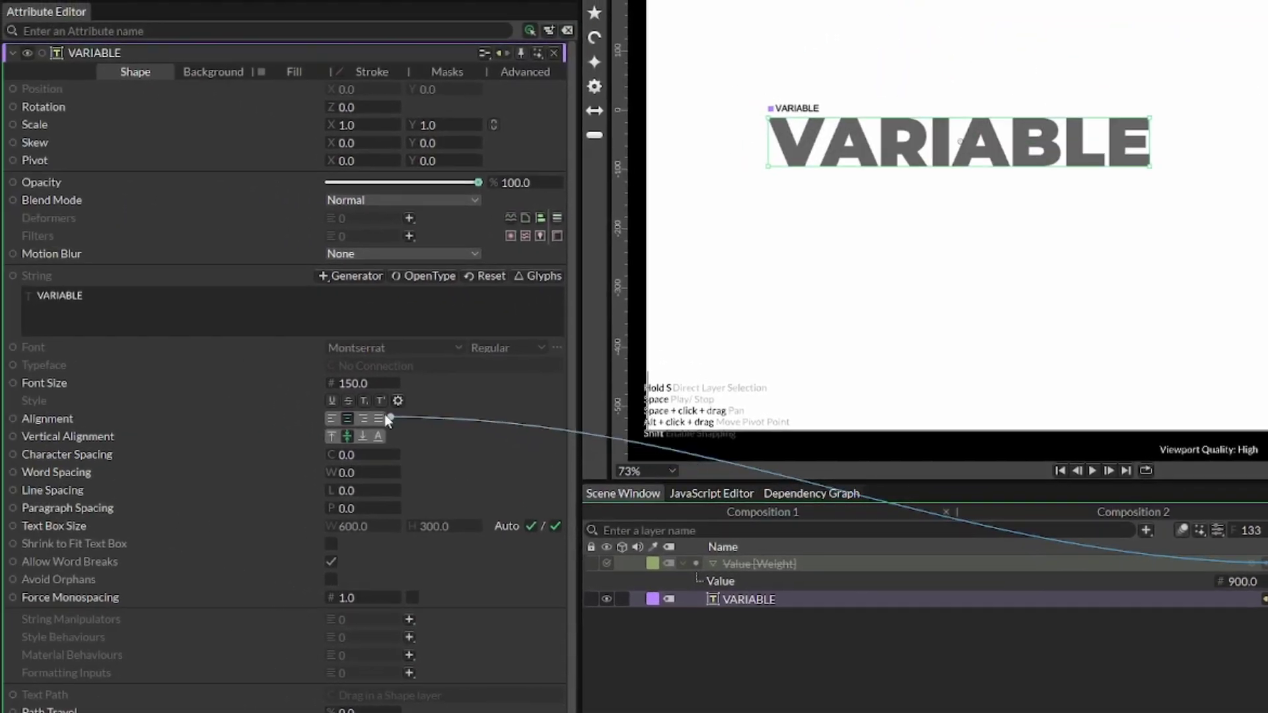
left_click_drag(351, 383, 351, 383)
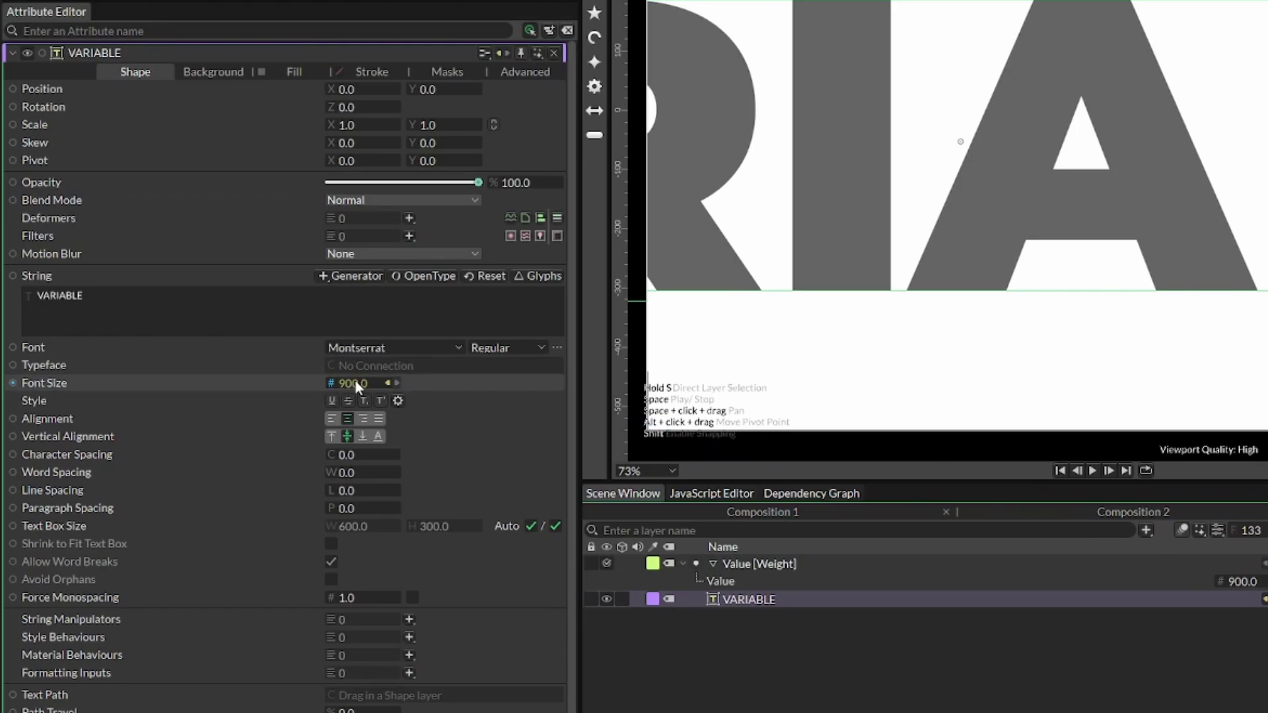
Add the expression /5 to the VARIABLE text's Font Size.
right_click(308, 390)
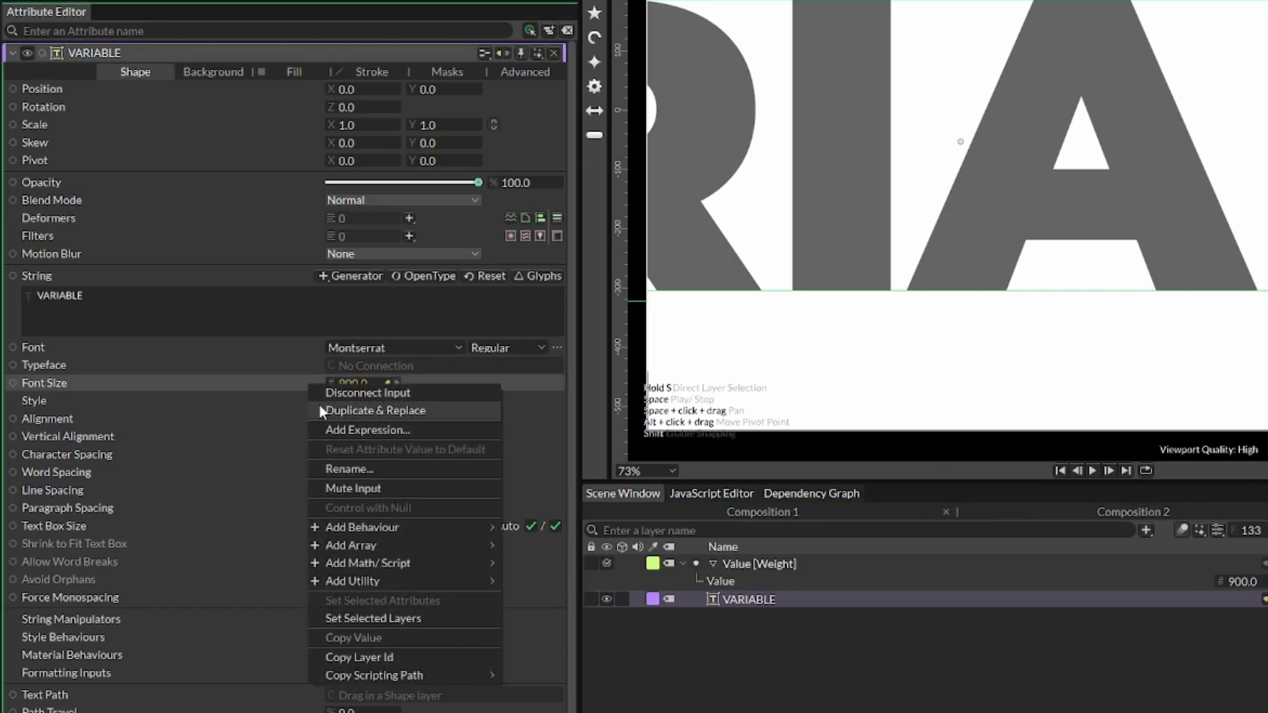
left_click(349, 429)
type("/5")
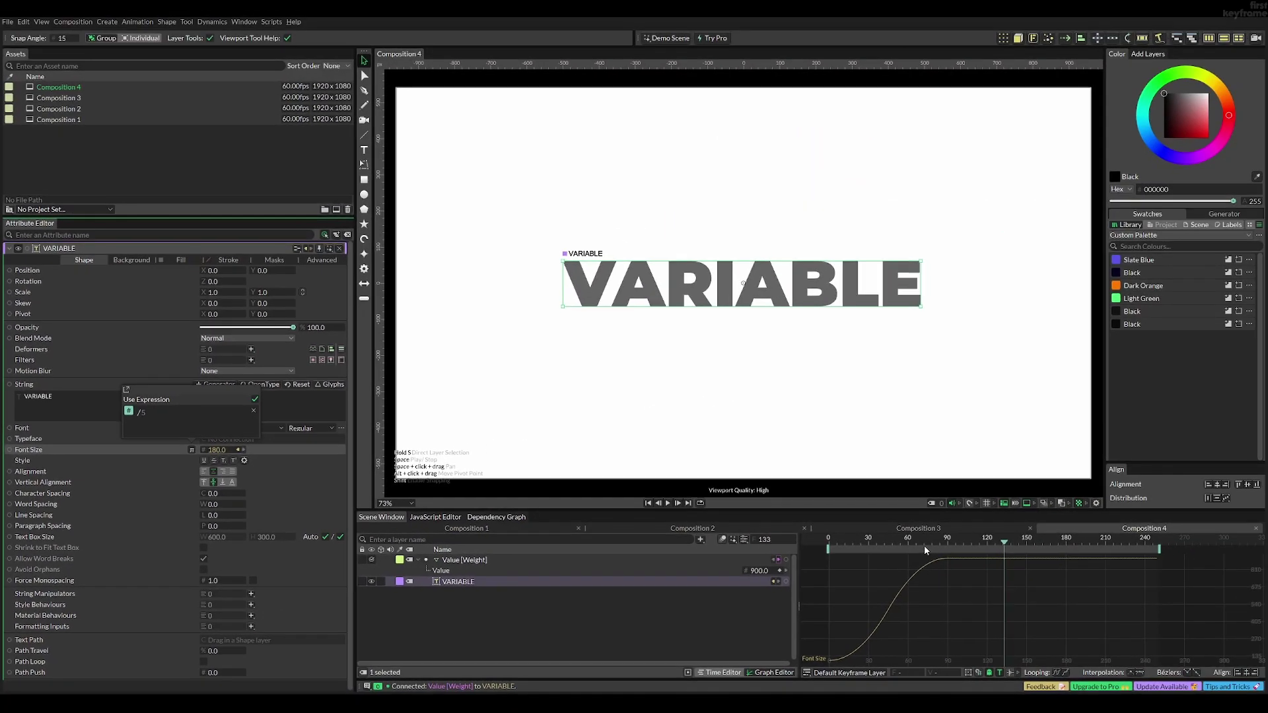
Scrub through and play the combined font weight and size animation.
left_click_drag(925, 546, 852, 546)
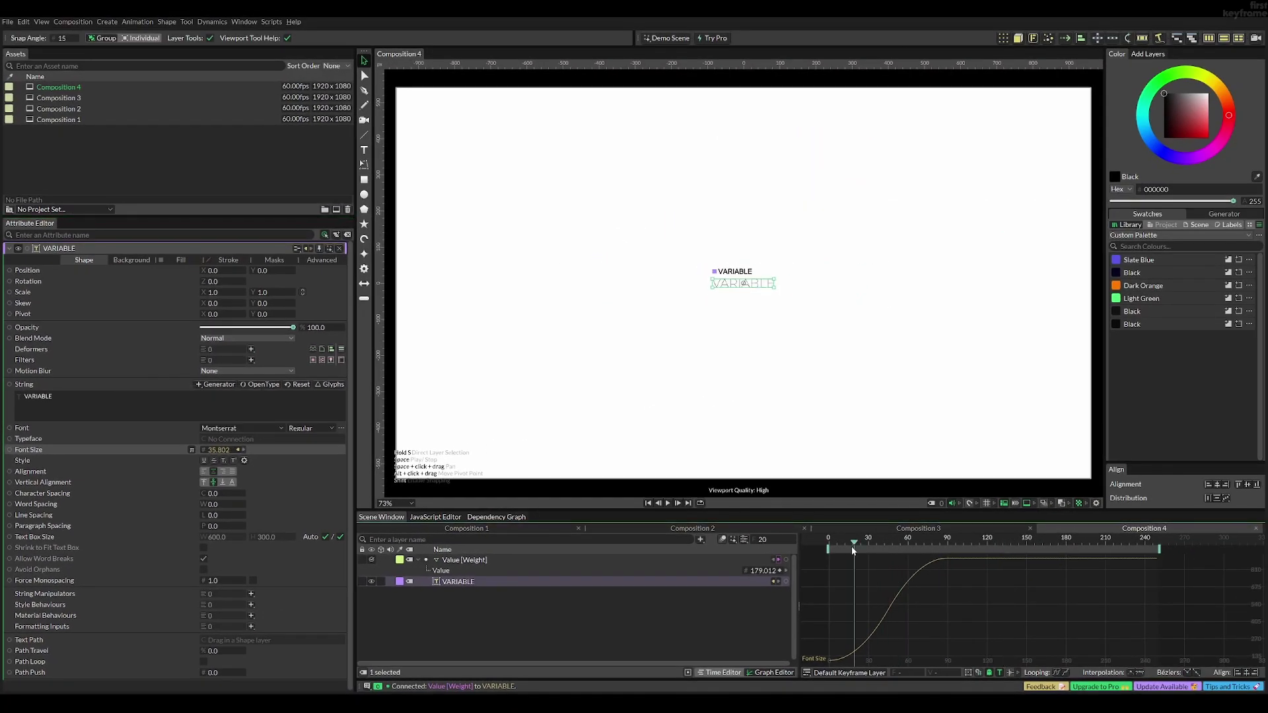
left_click(863, 414)
key("space")
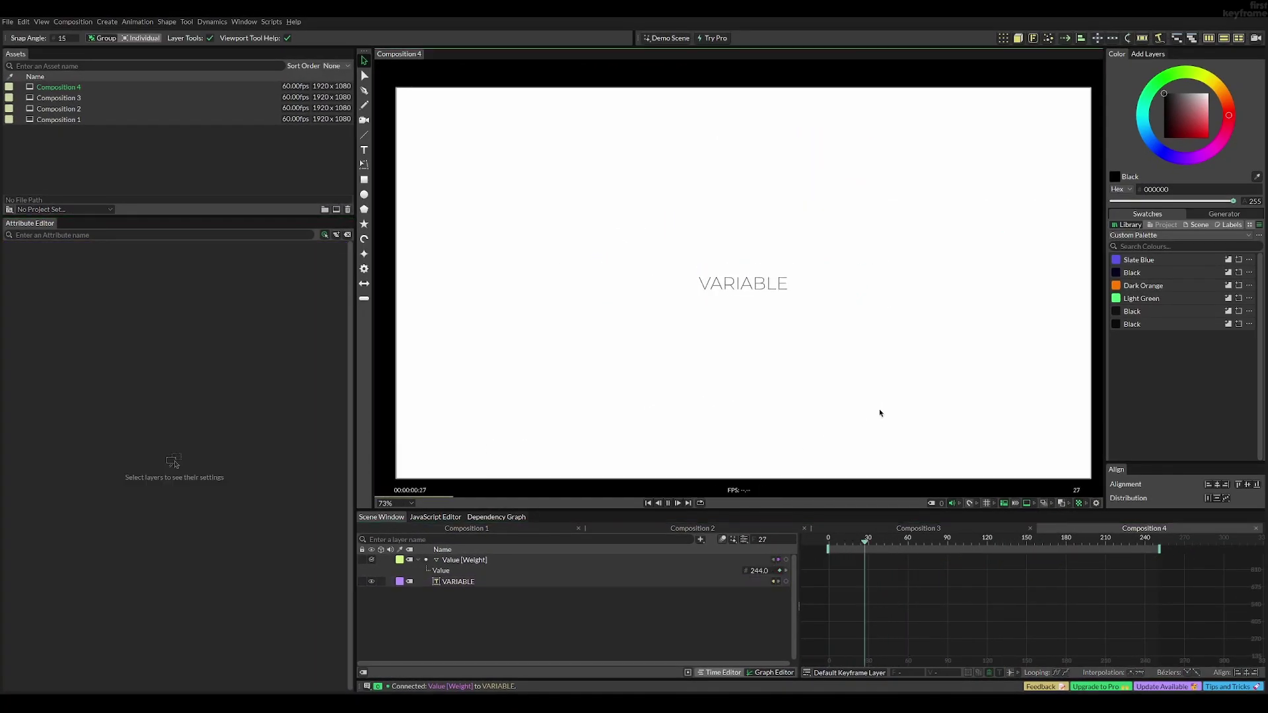
key("space")
Flatten the Value curve's tangents, lengthen both Bézier handles into a steep S-curve and play the animation.
right_click(905, 594)
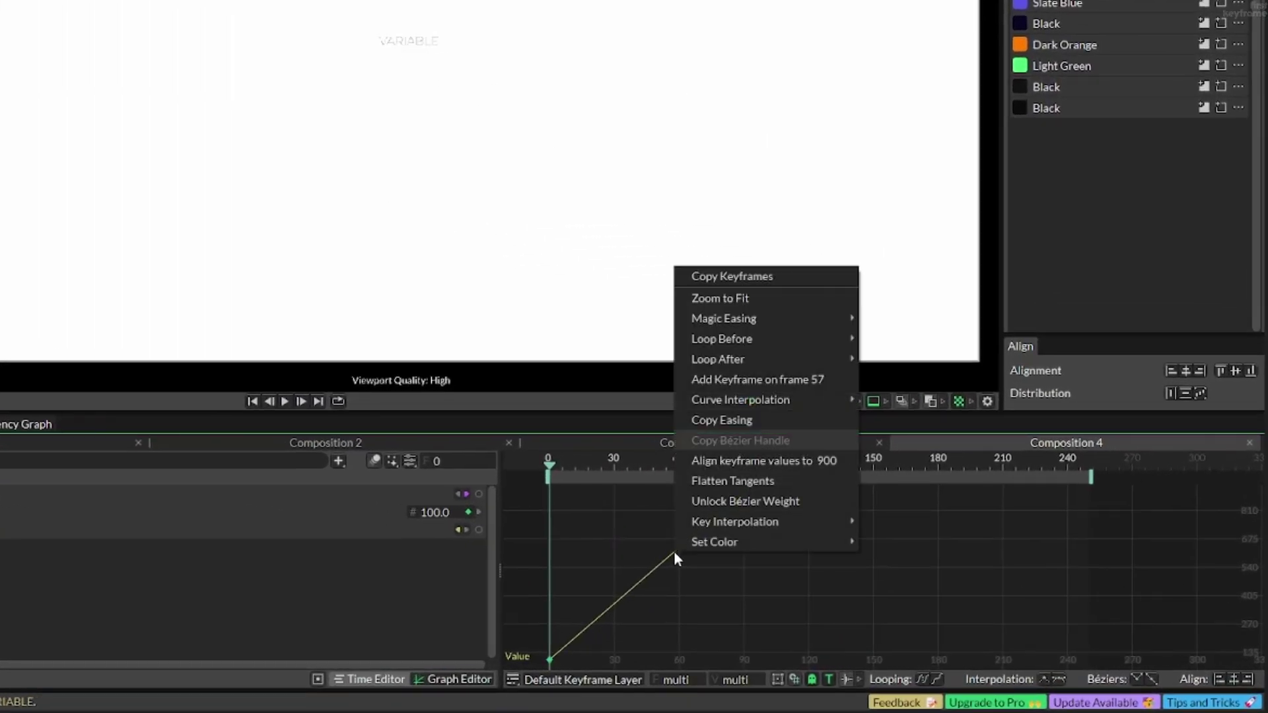
left_click(898, 542)
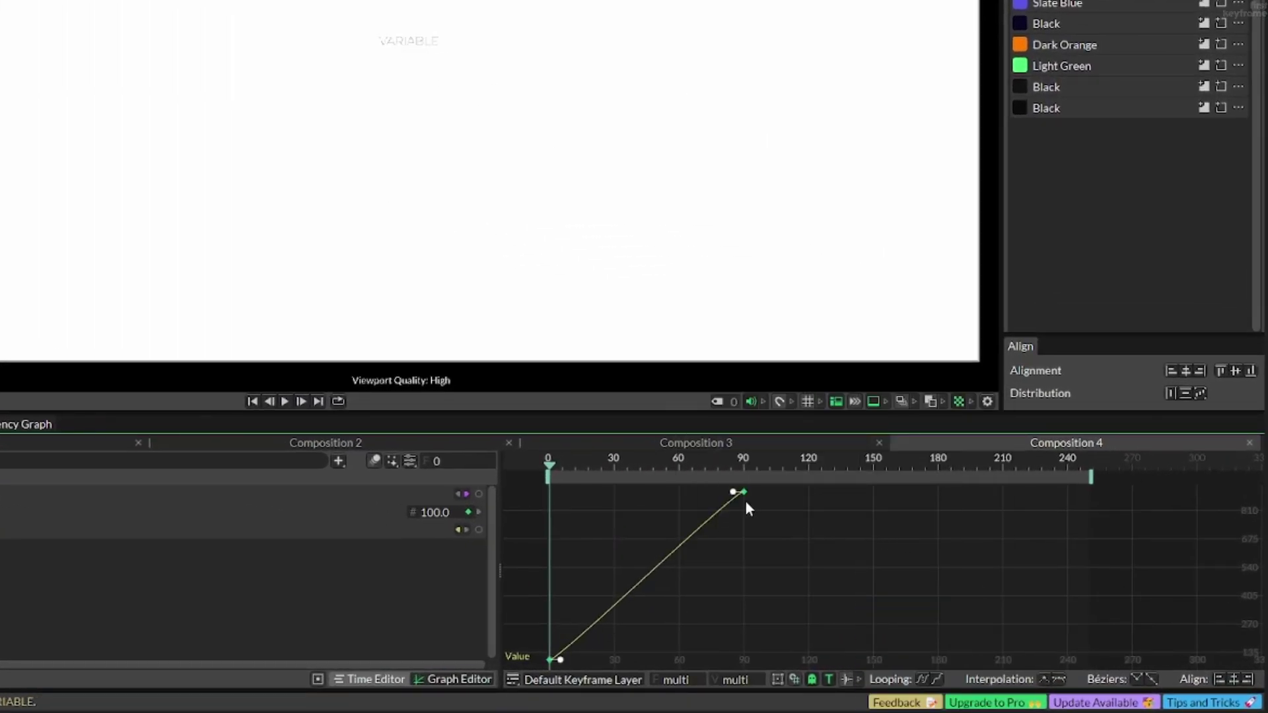
left_click_drag(601, 494, 596, 493)
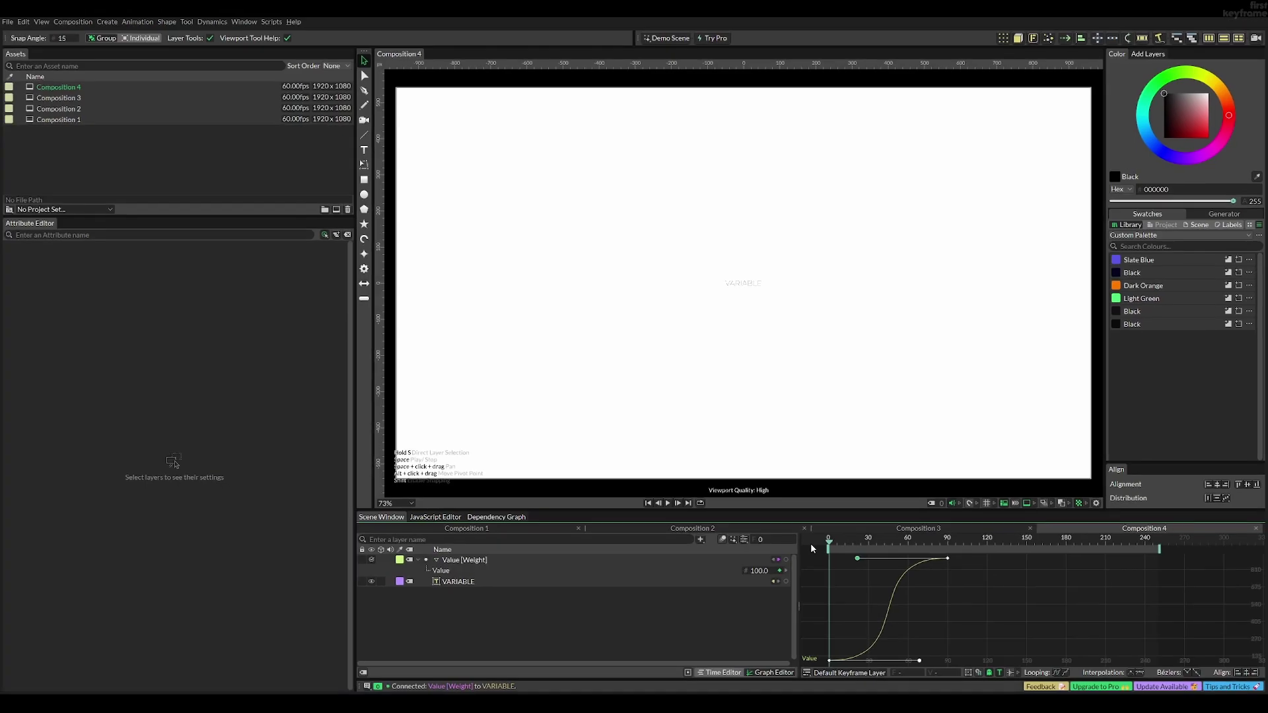
key("space")
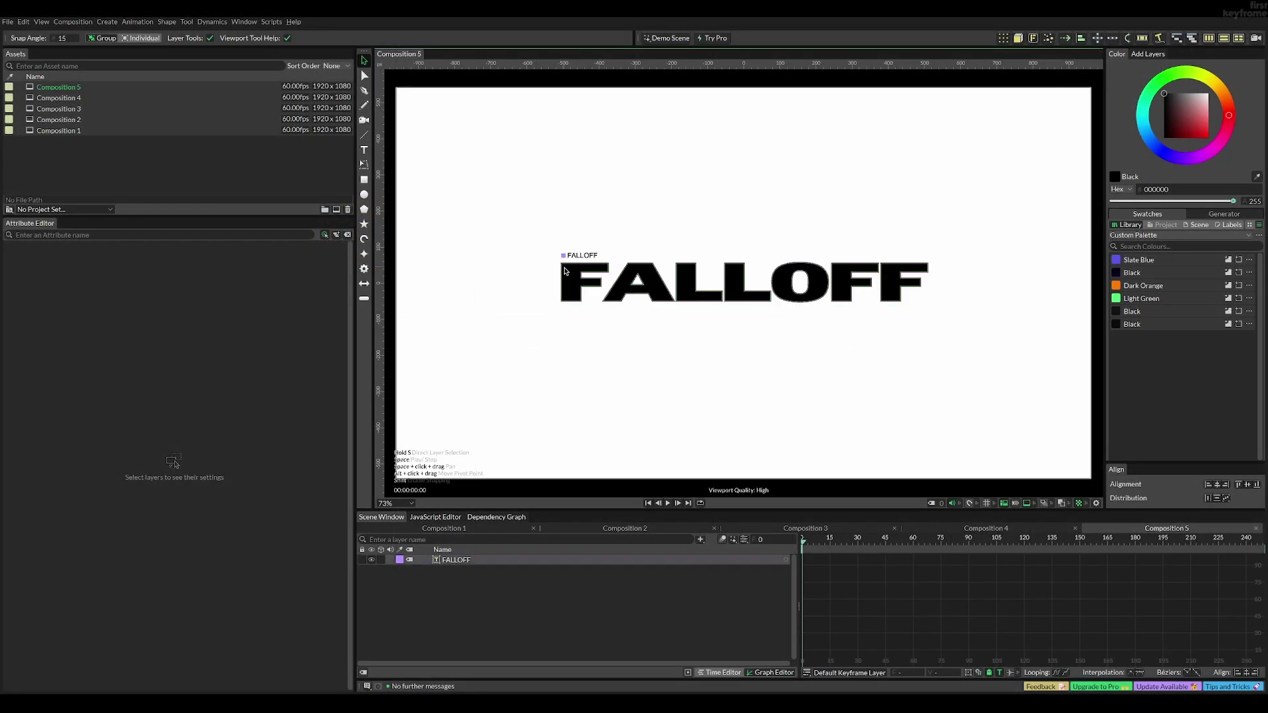
Add a Sub-Mesh deformer to the FALLOFF text and select it to show its settings.
left_click(564, 271)
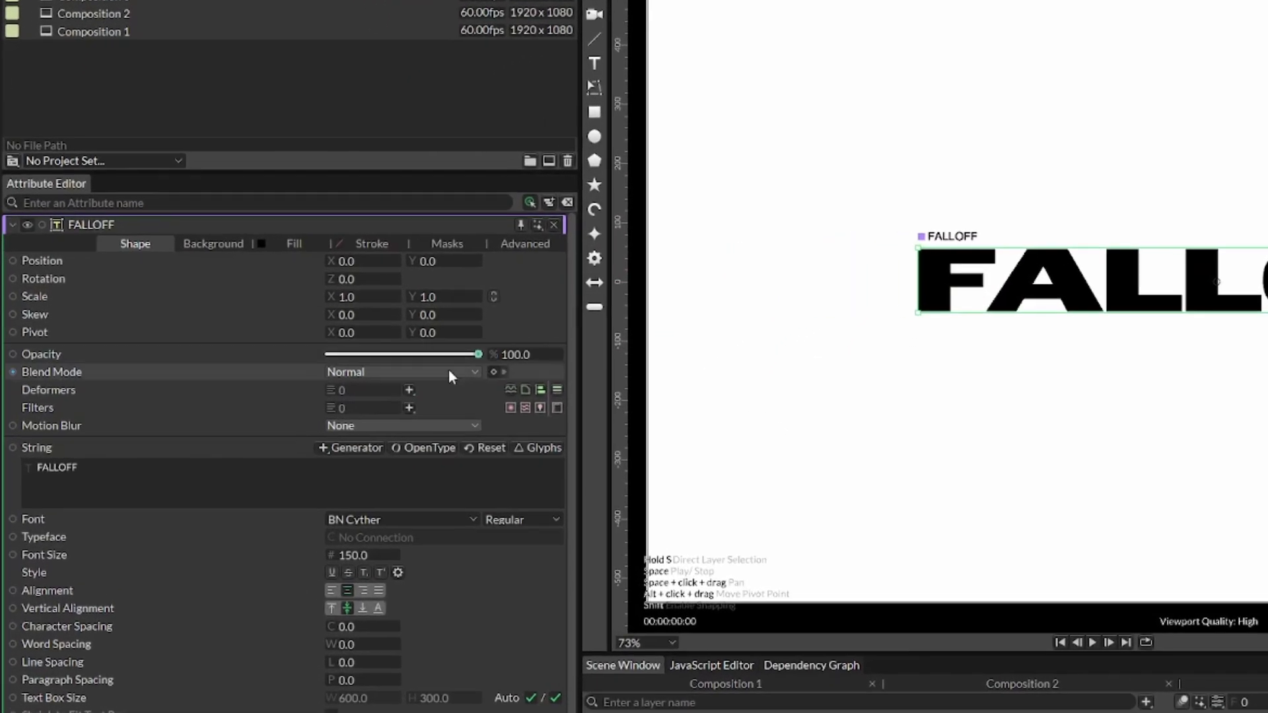
left_click(410, 392)
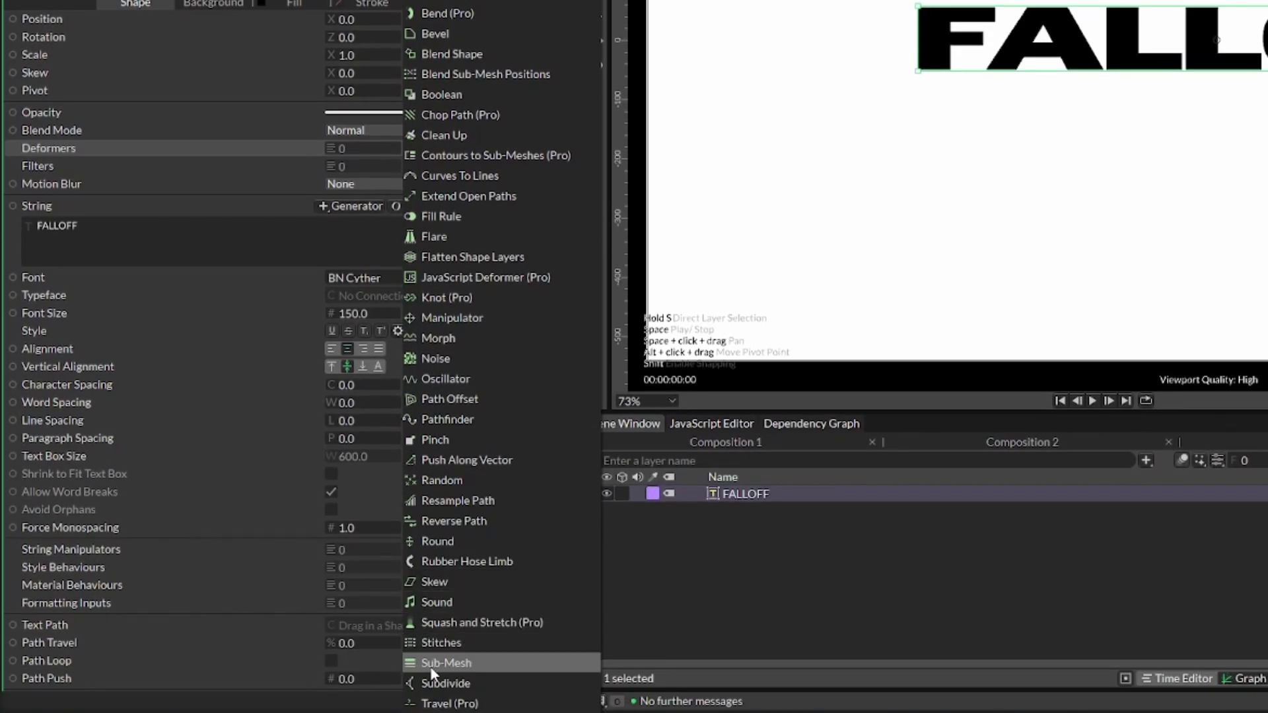
left_click(453, 712)
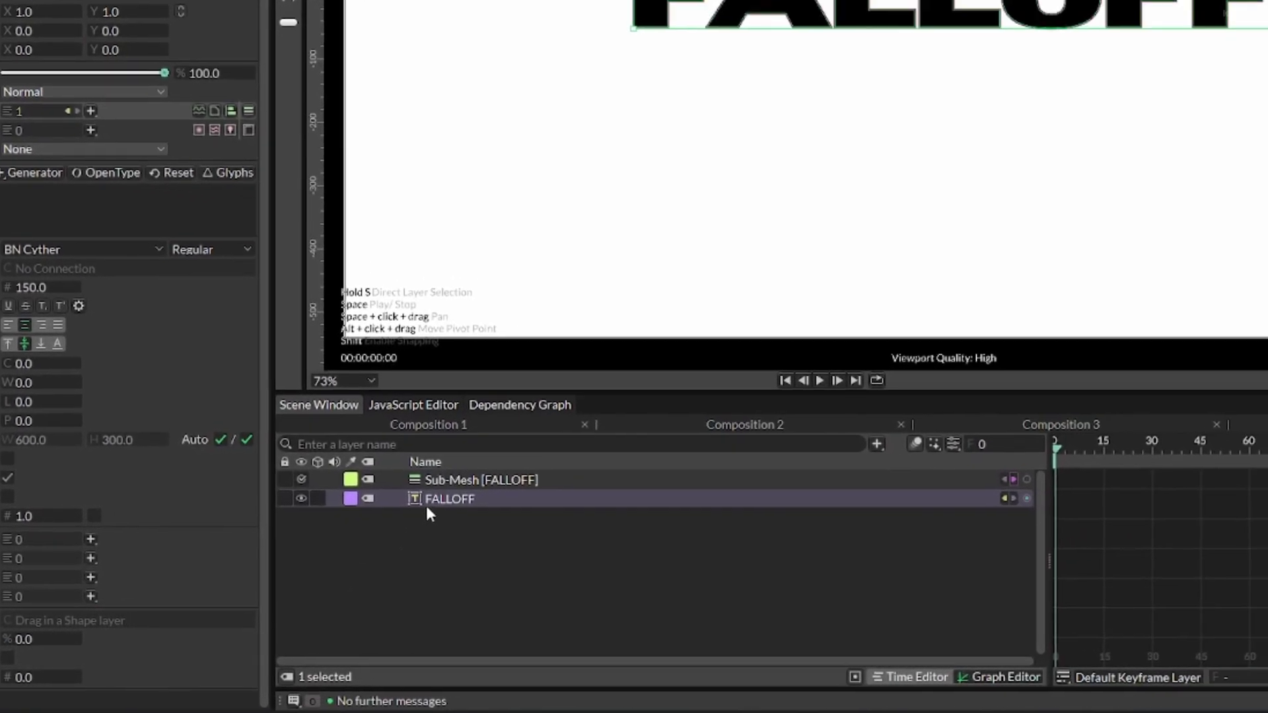
left_click(656, 491)
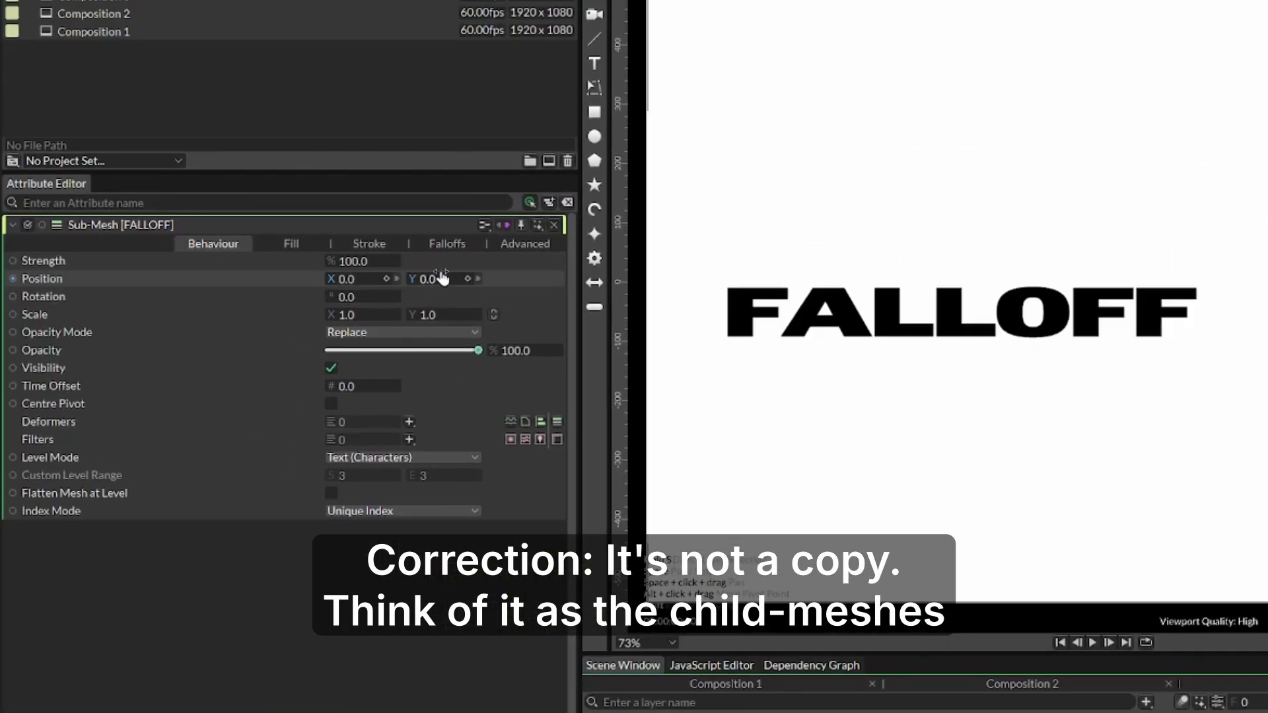
Try a Position Y of 21 on the Sub-Mesh and undo it.
left_click_drag(442, 278, 468, 288)
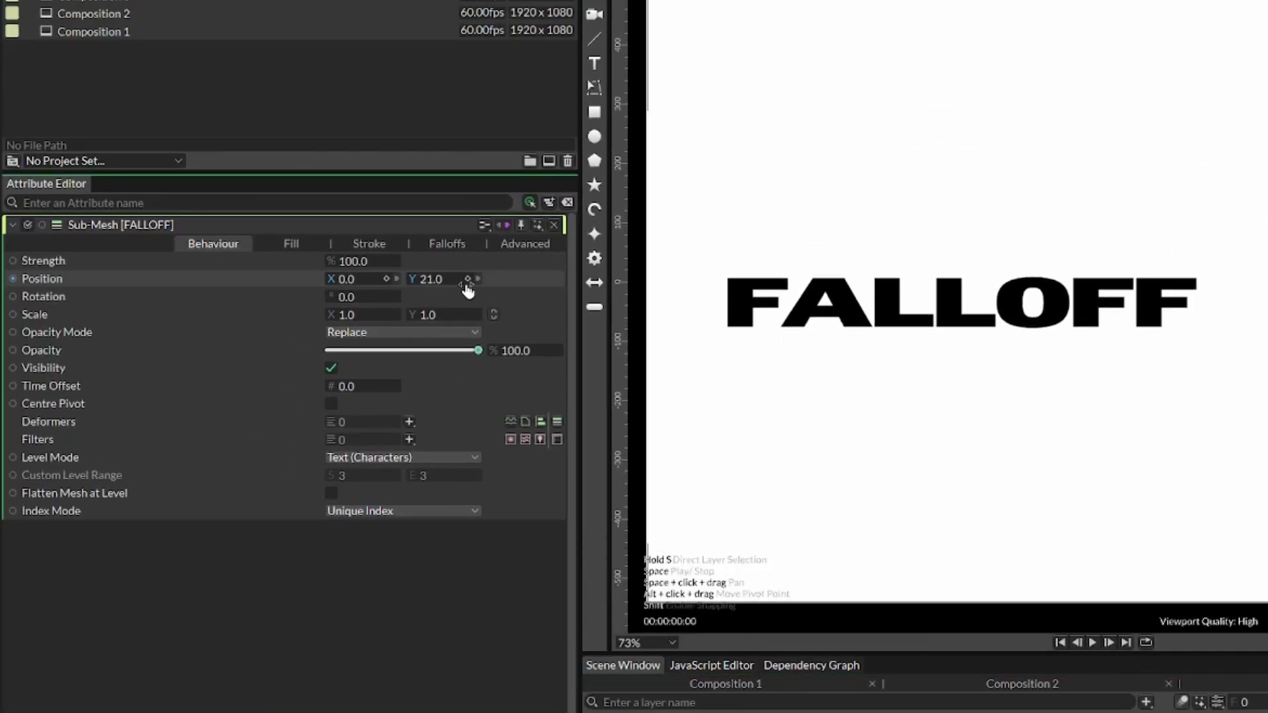
key("ctrl+z")
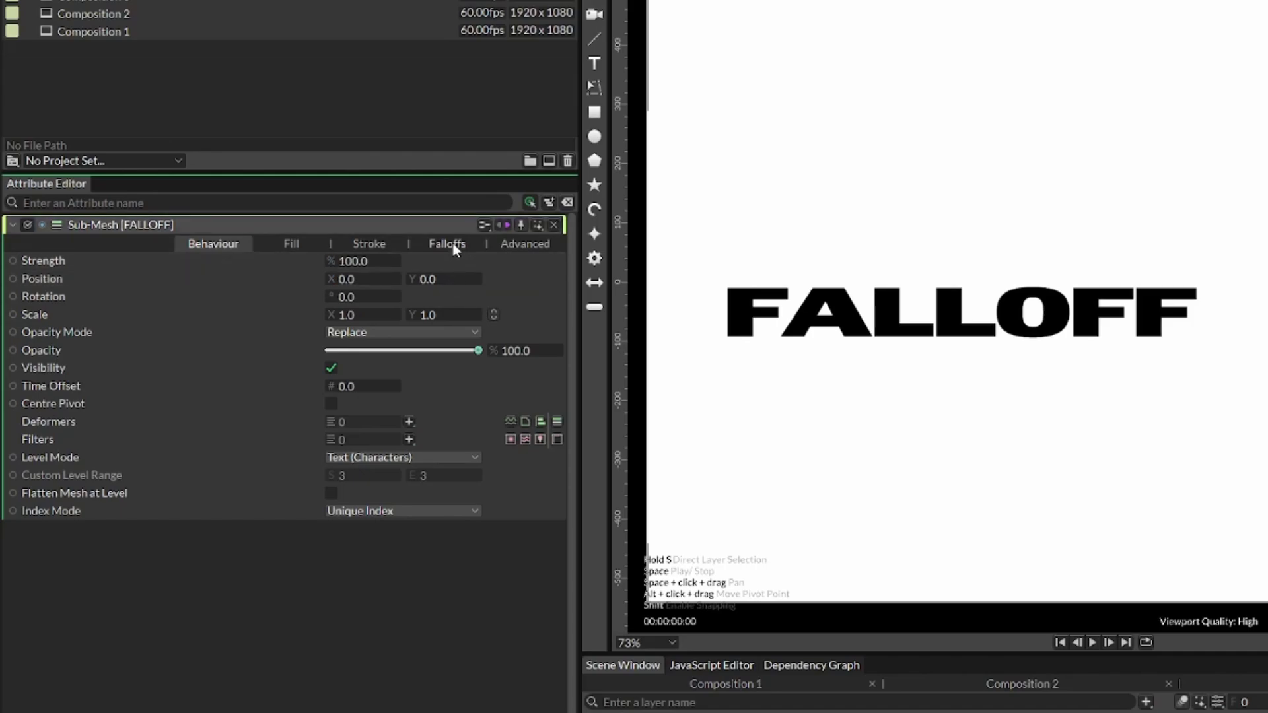
Add a Falloff to the Sub-Mesh and set the Sub-Mesh's Position Y to 50.
left_click(448, 244)
right_click(454, 283)
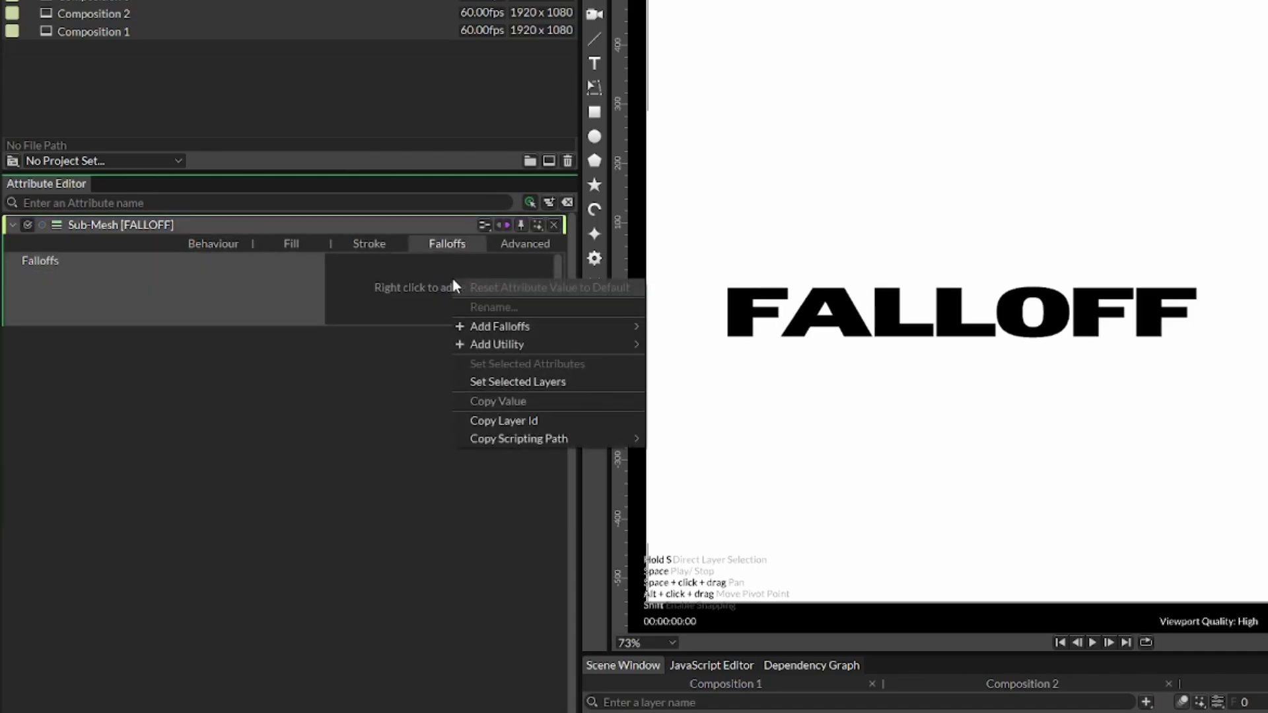
mouse_move(598, 325)
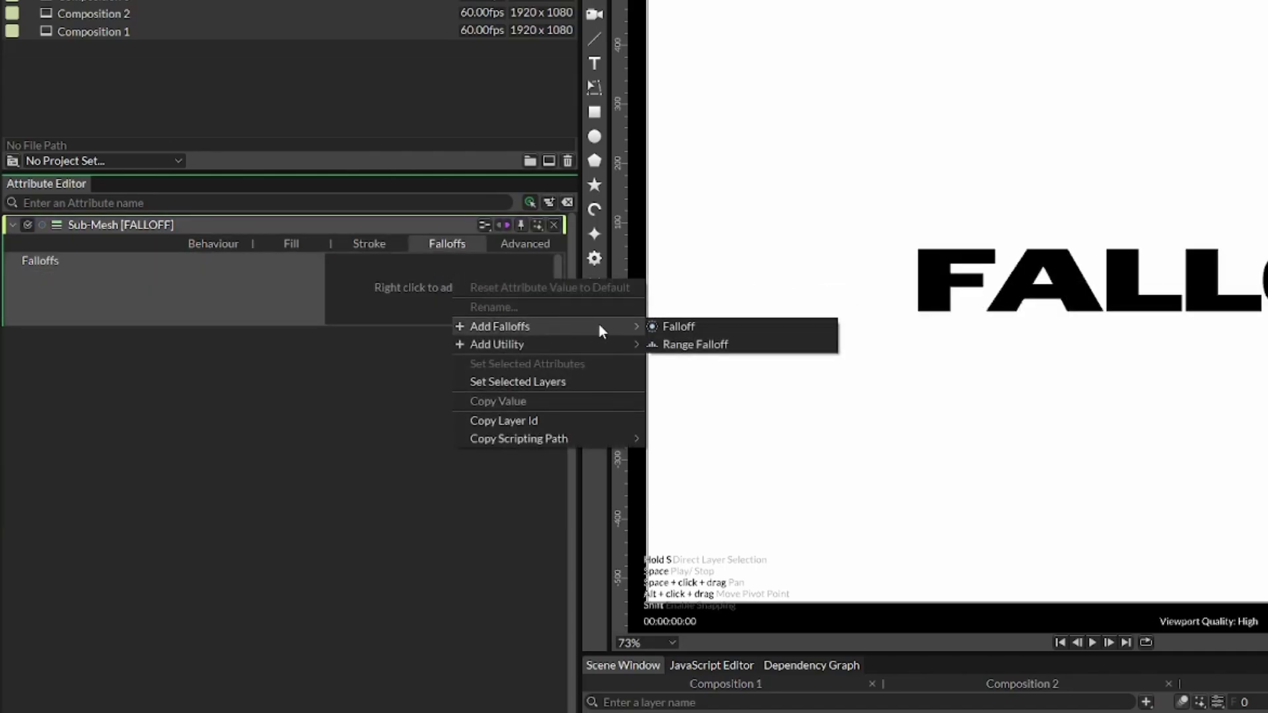
left_click(676, 327)
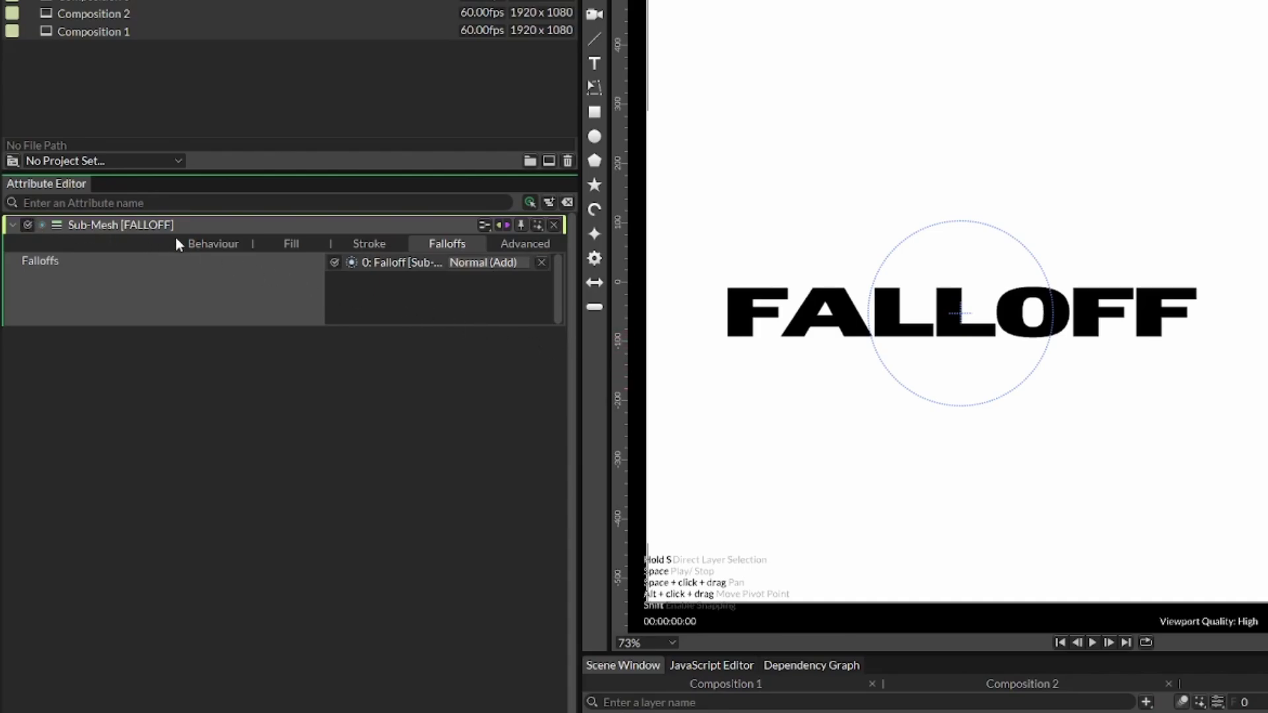
left_click(212, 243)
left_click_drag(435, 281, 477, 288)
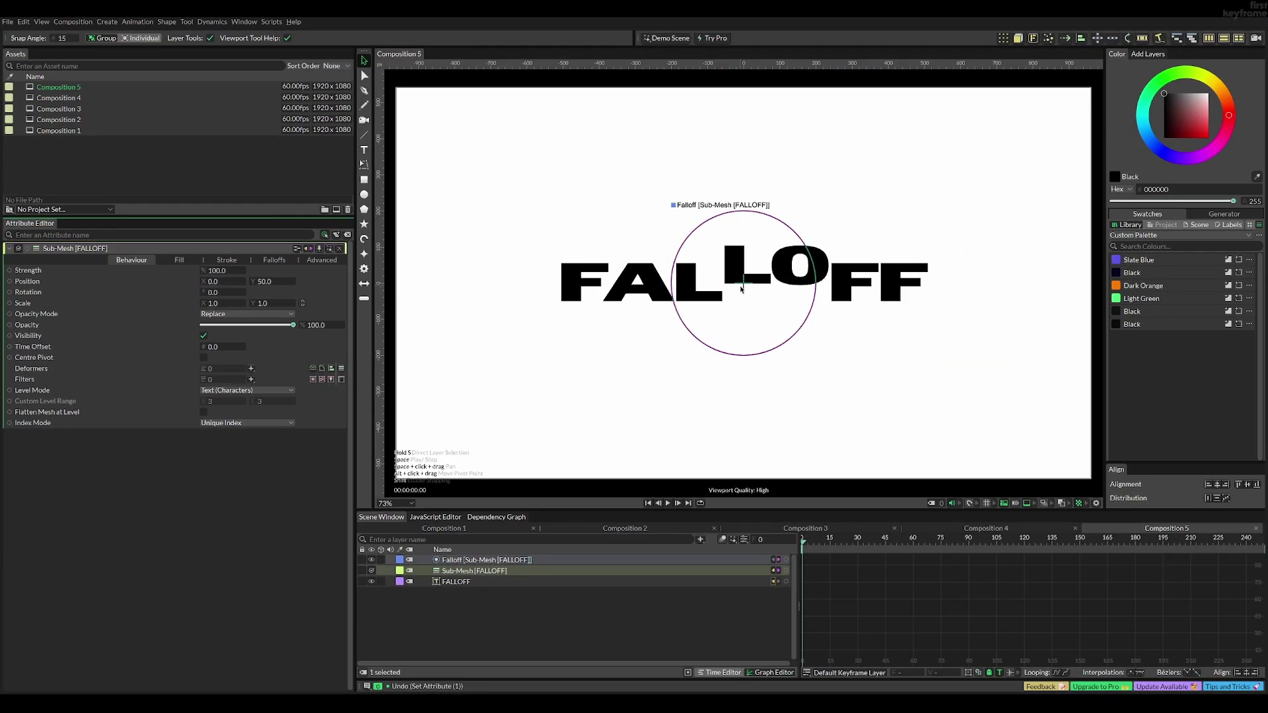
Move the Falloff circle left of the FALLOFF text to about X -741, Y -106 and keyframe its Position X at frame 0.
left_click(1233, 297)
left_click_drag(755, 292, 476, 324)
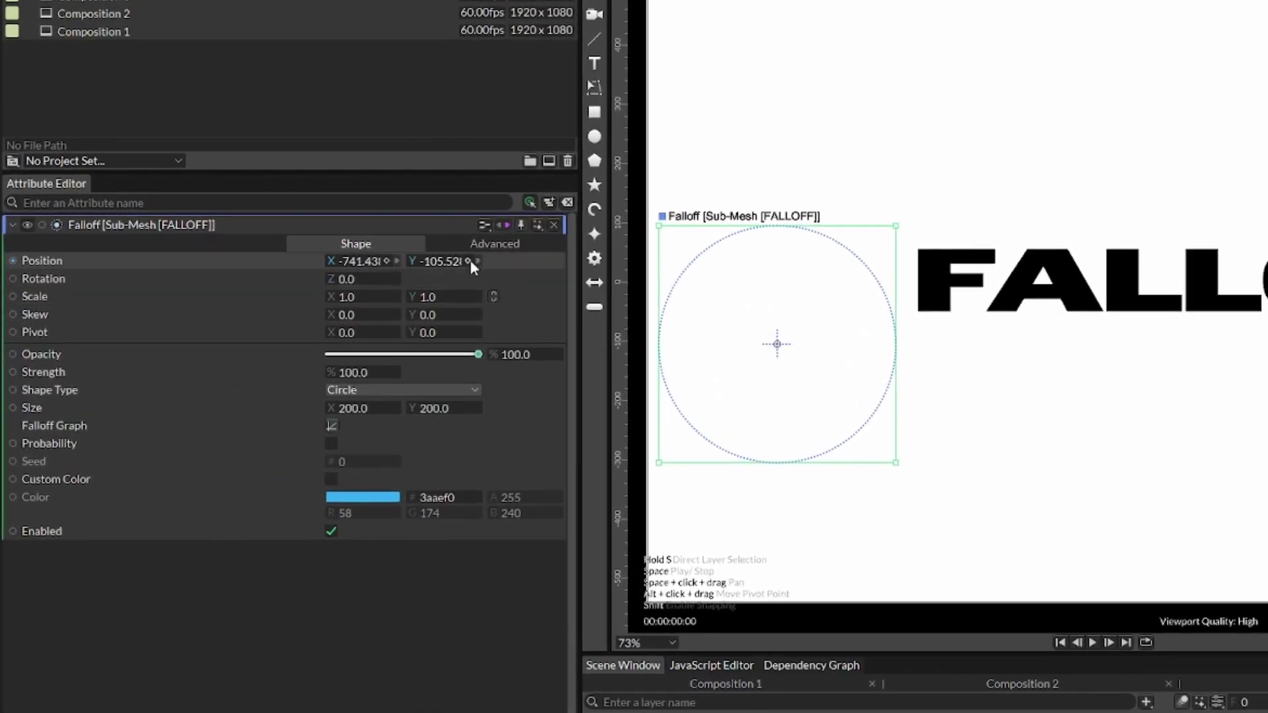
left_click(397, 262)
key("Home")
key("Delete")
key("Return")
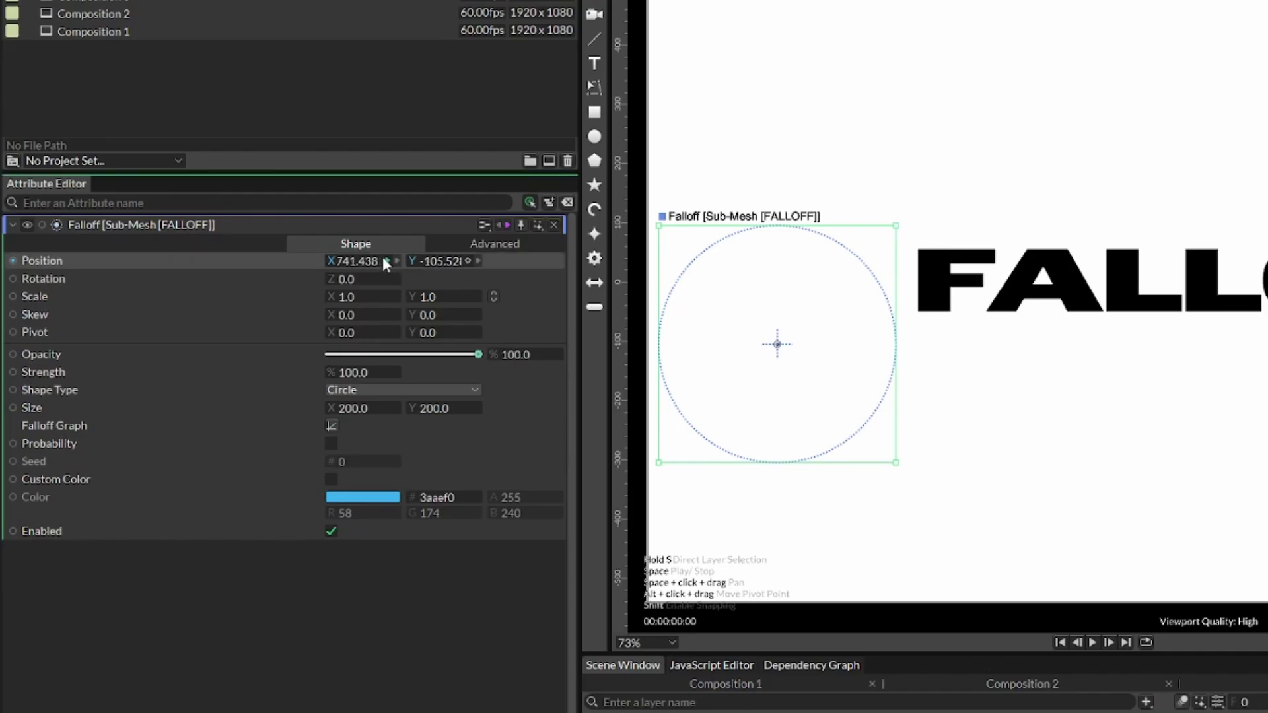
left_click(386, 261)
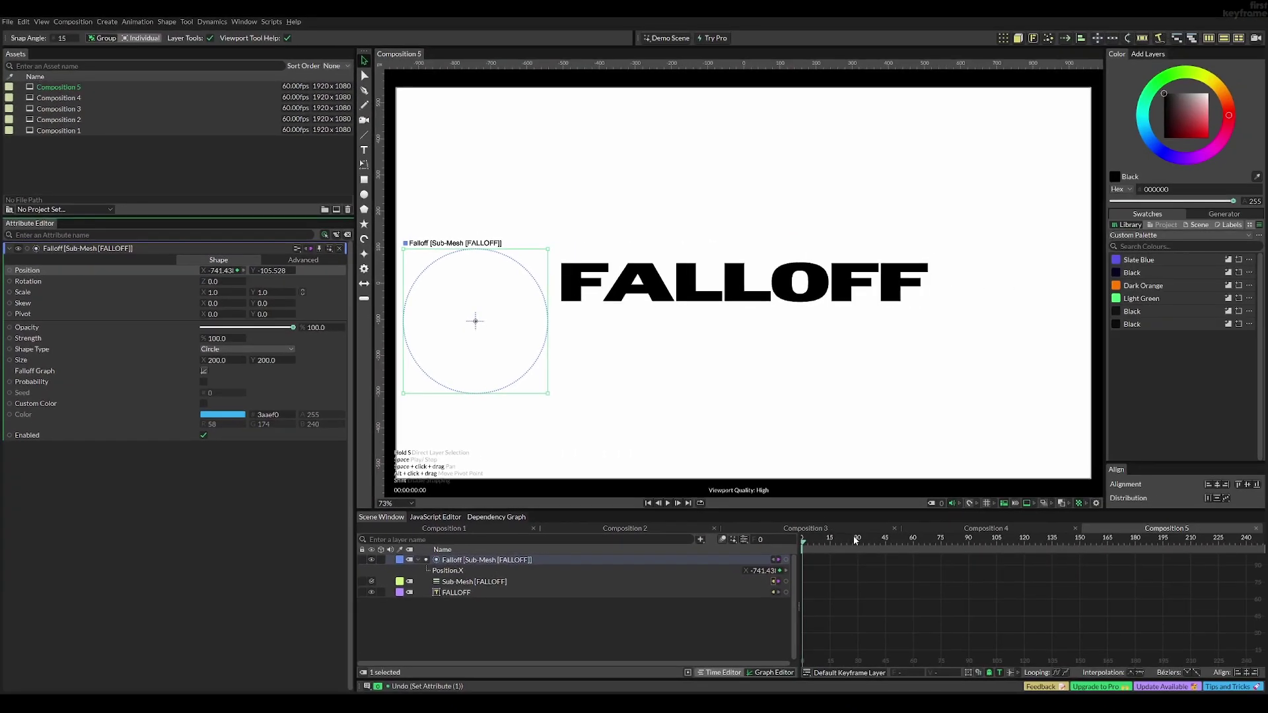
At frame 100, set the Falloff's Position X to 702.562 and apply Slow In, Slow Out Magic Easing to its keyframes.
left_click_drag(865, 545, 880, 547)
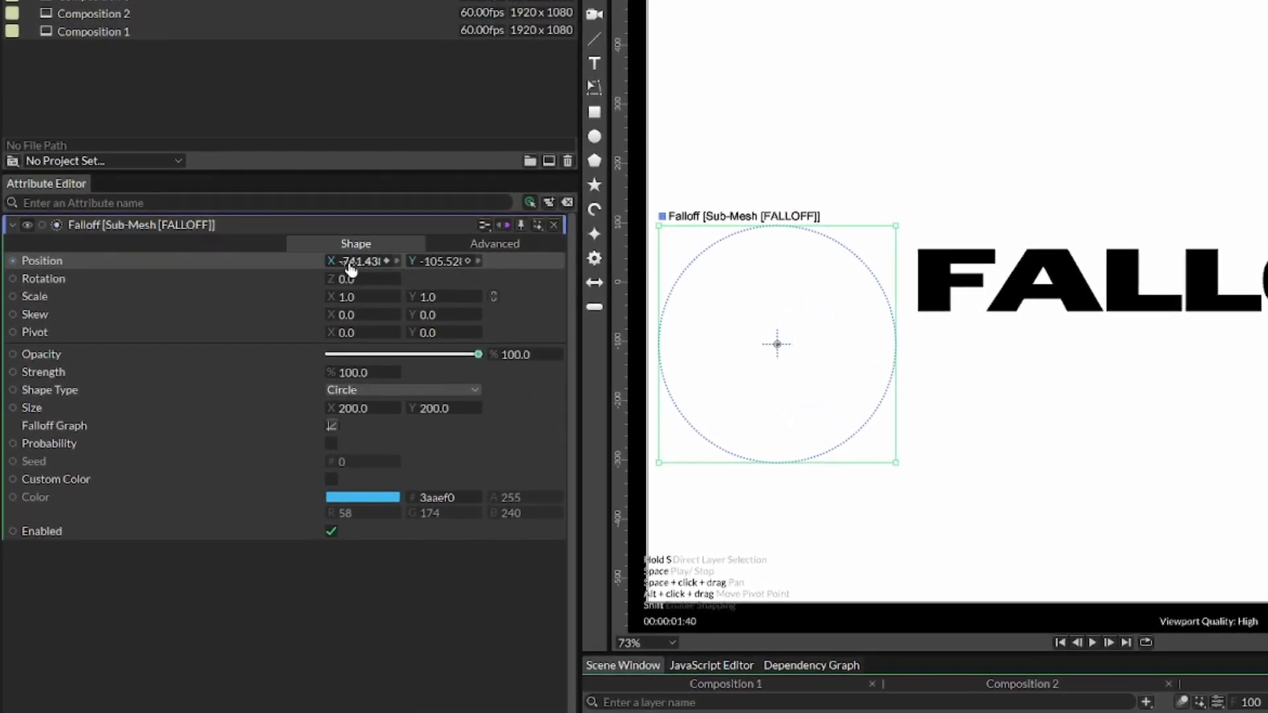
left_click_drag(356, 266, 1267, 365)
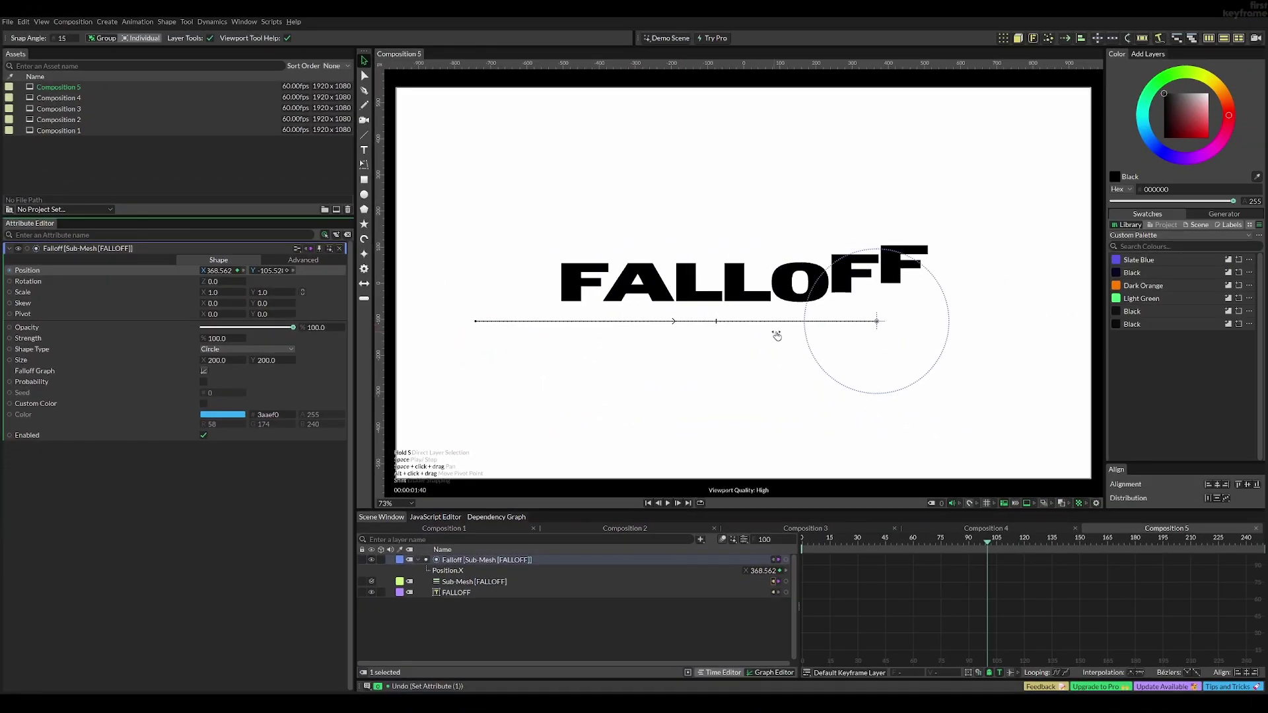
left_click_drag(777, 335, 908, 343)
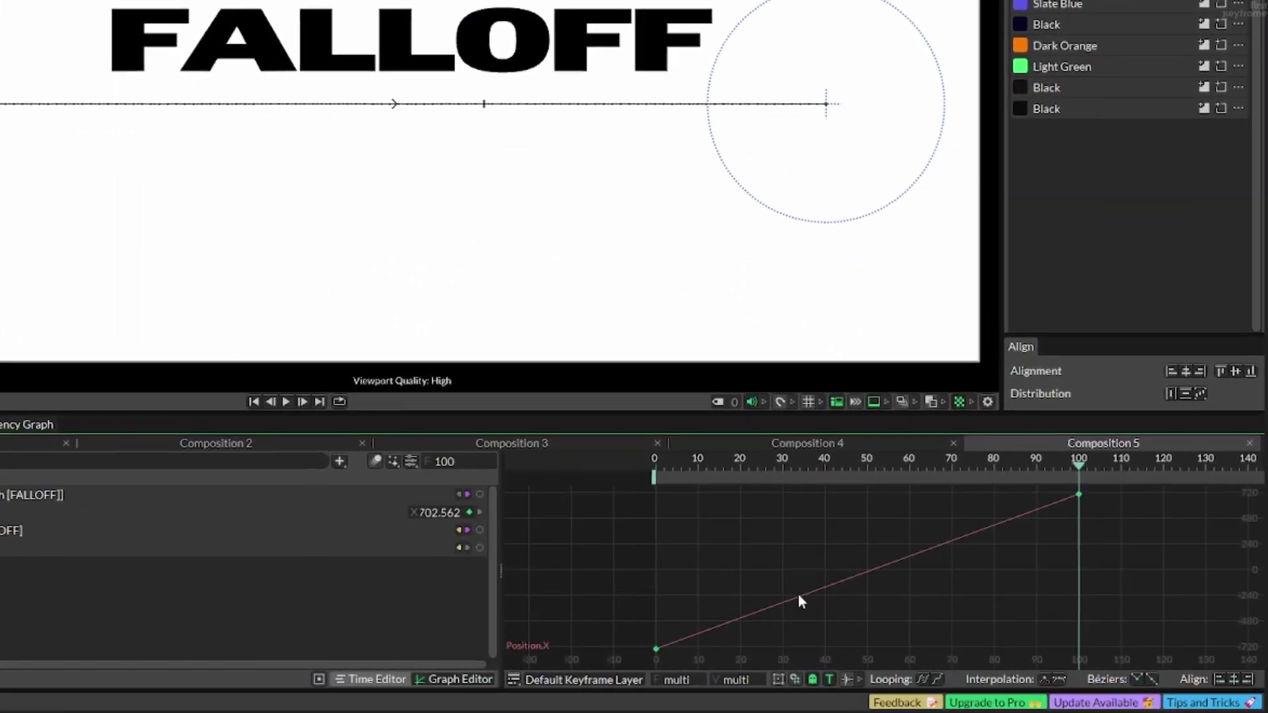
right_click(980, 620)
mouse_move(1036, 481)
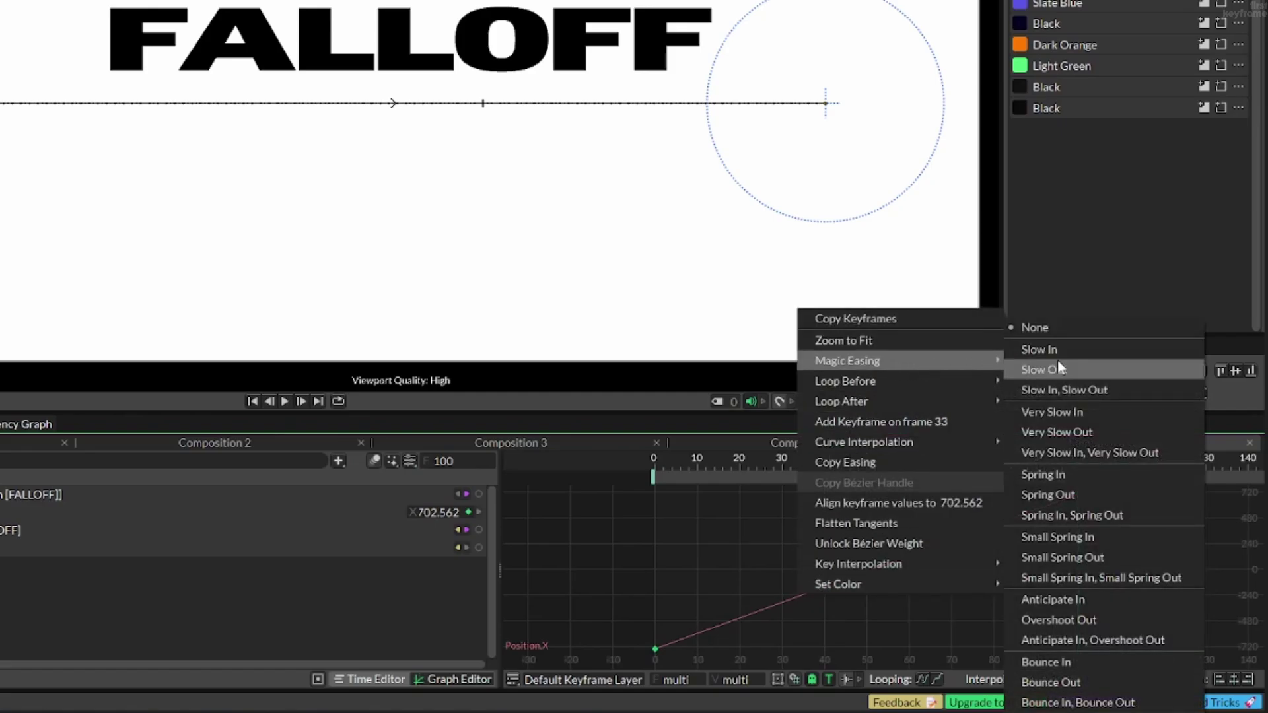
left_click(1056, 368)
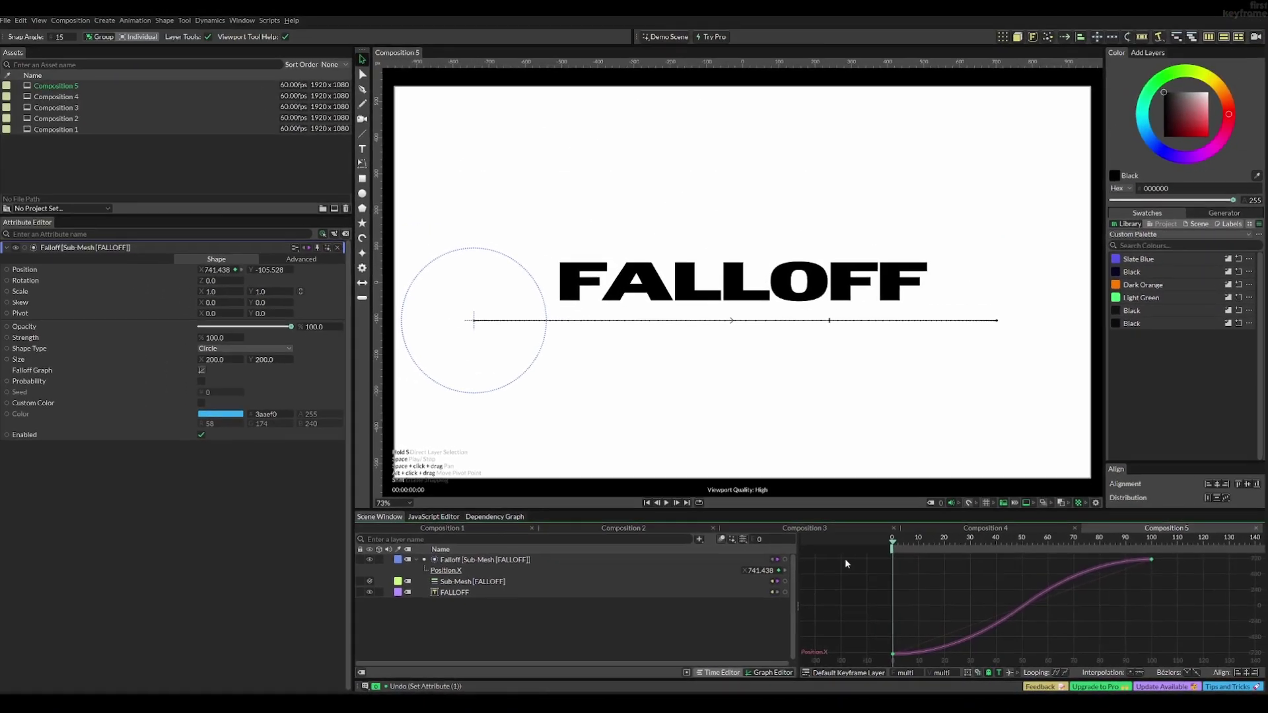
Play the moving falloff animation and scrub to frame 48, where the circle sits under the middle letters.
left_click(824, 591)
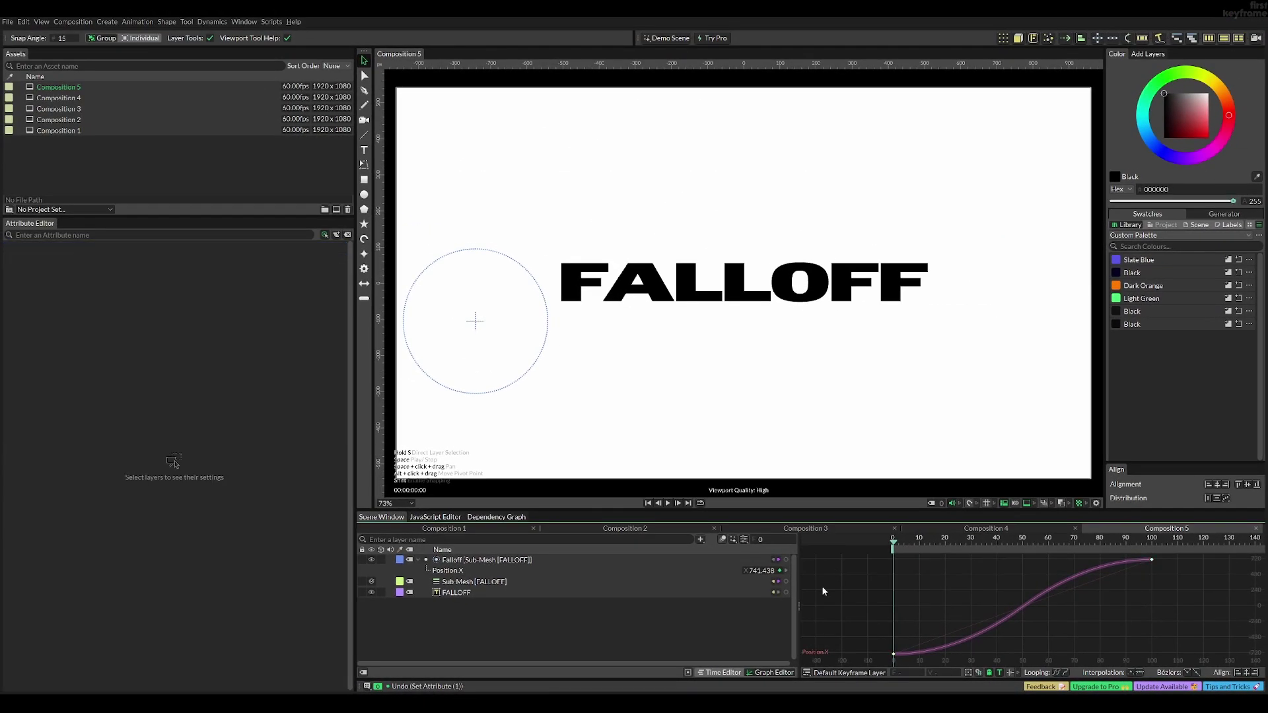
key("space")
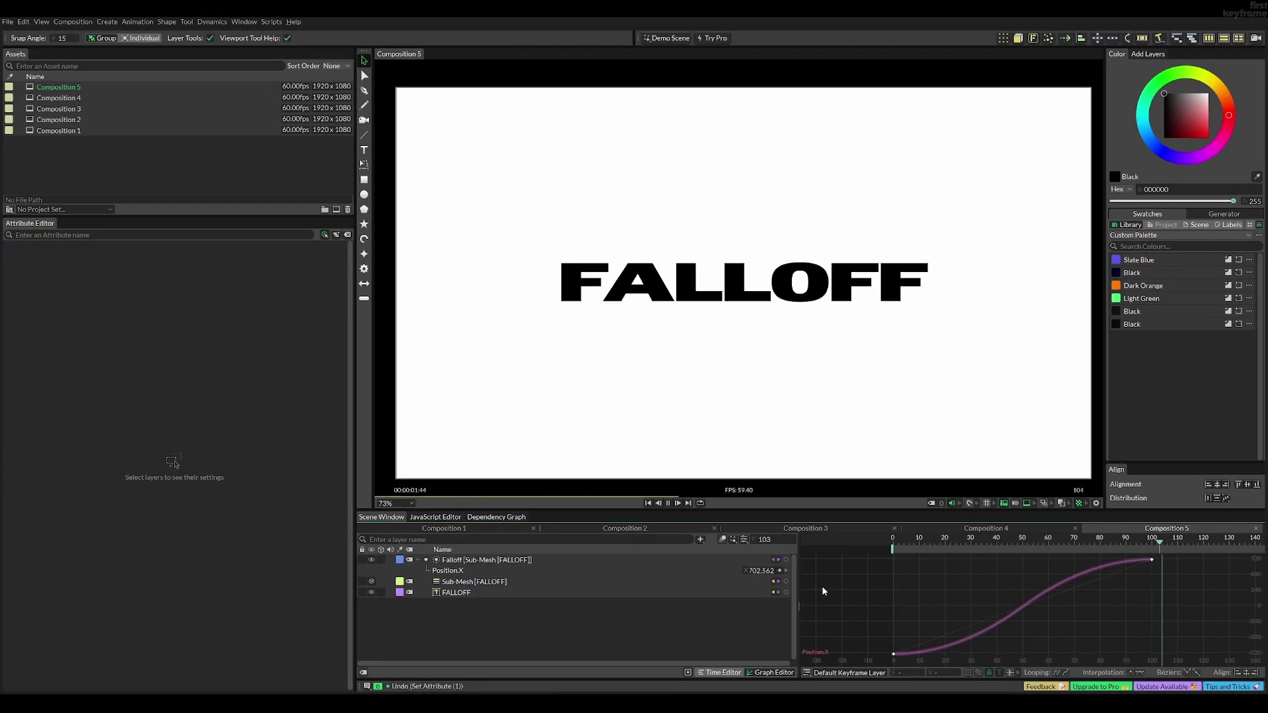
key("space")
left_click_drag(919, 543, 1019, 548)
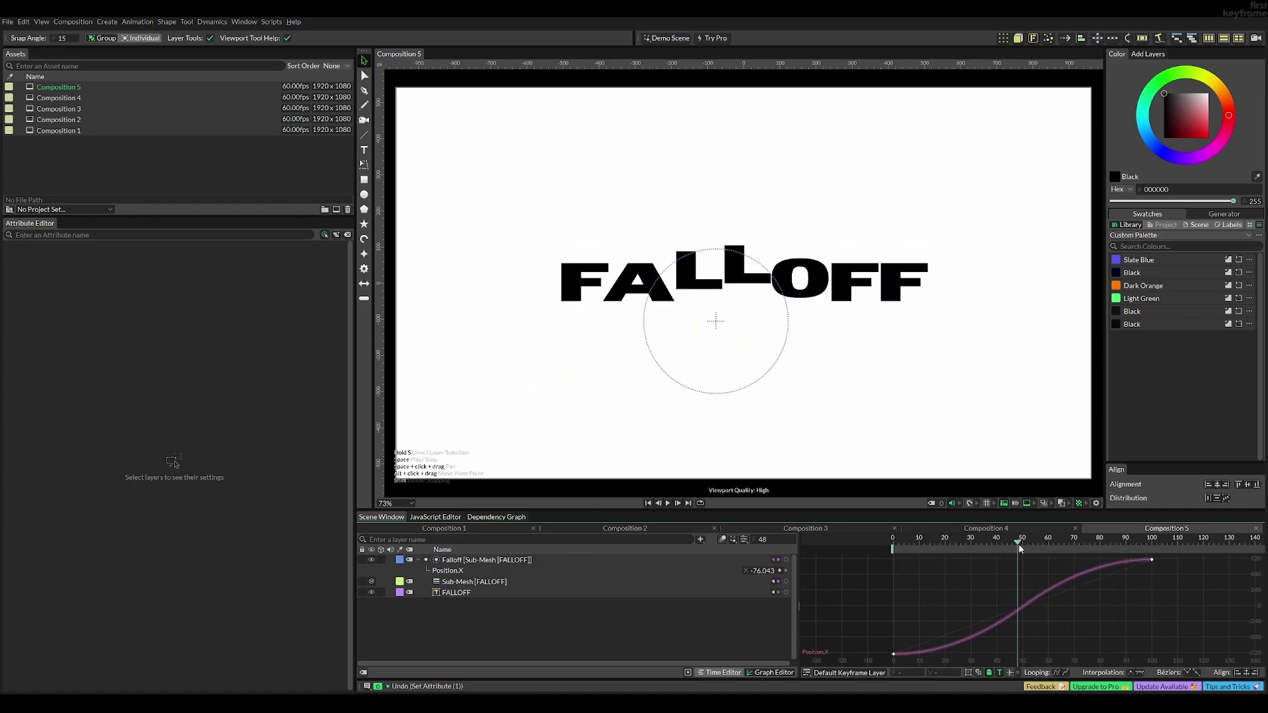
Try a Rotation of 13 on the Sub-Mesh, undo it, and drive the Rotation with a Random behaviour instead.
left_click(474, 582)
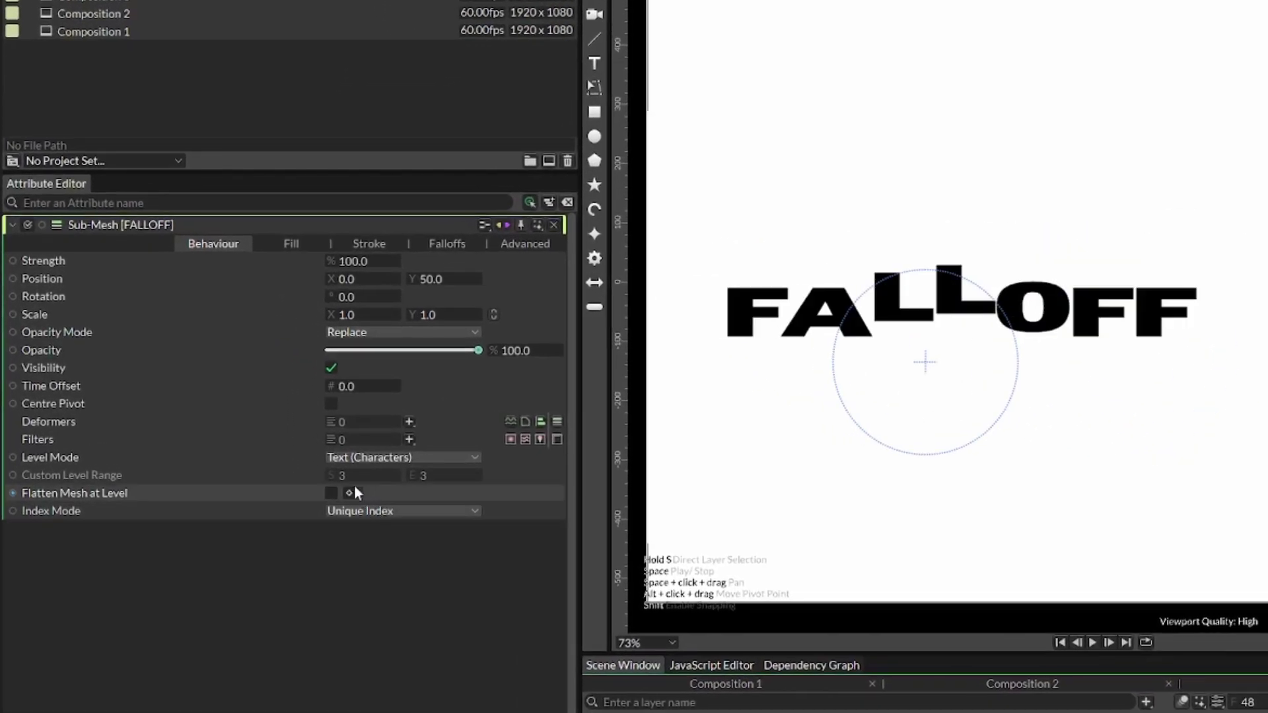
left_click_drag(348, 305, 379, 305)
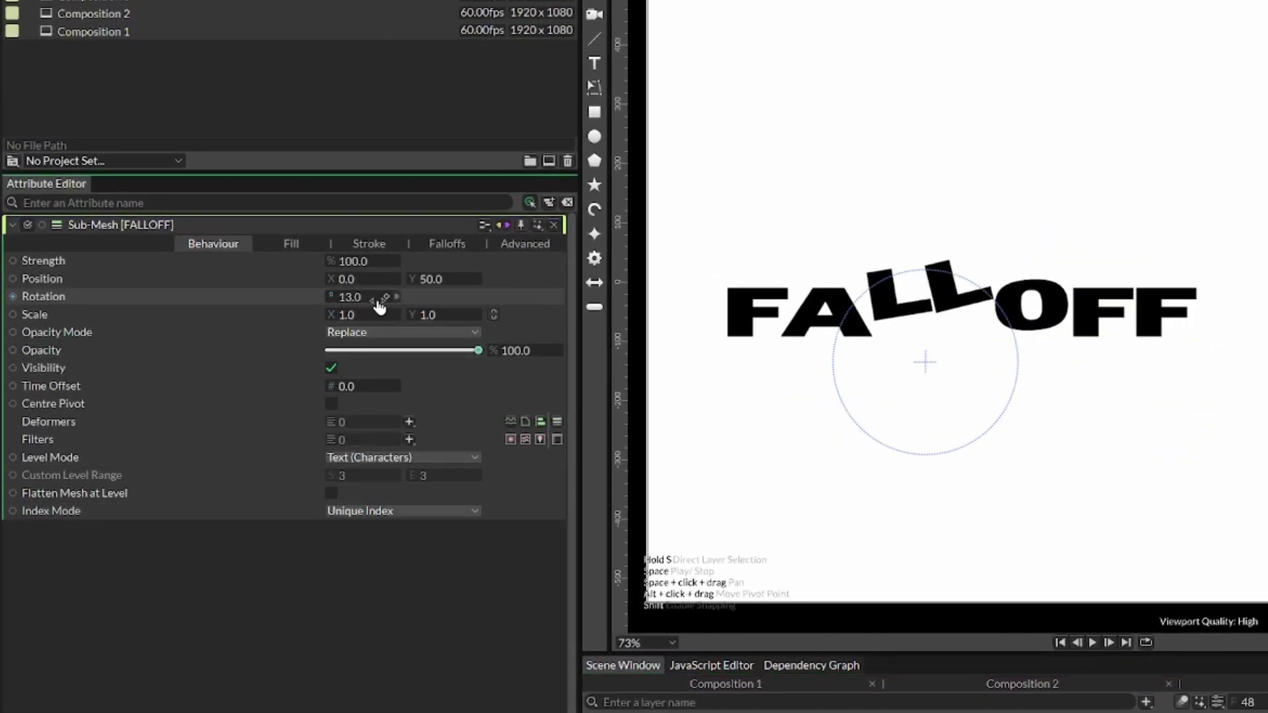
key("ctrl+z")
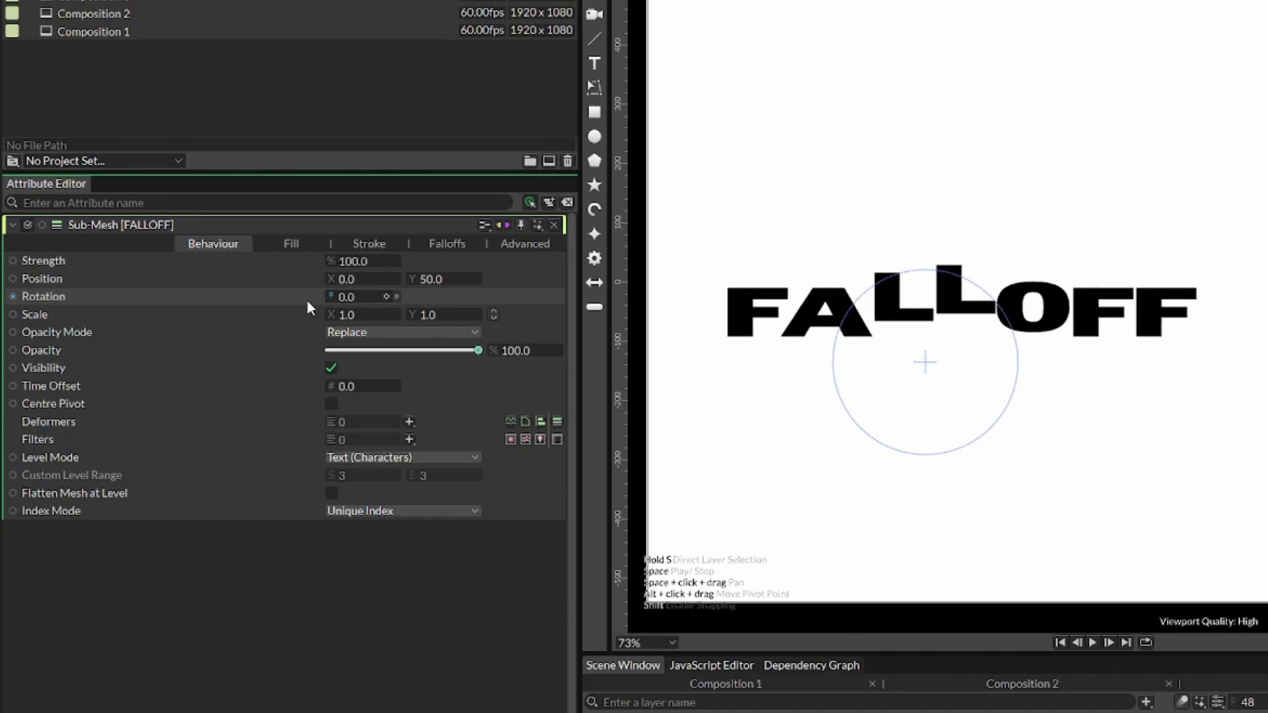
right_click(292, 297)
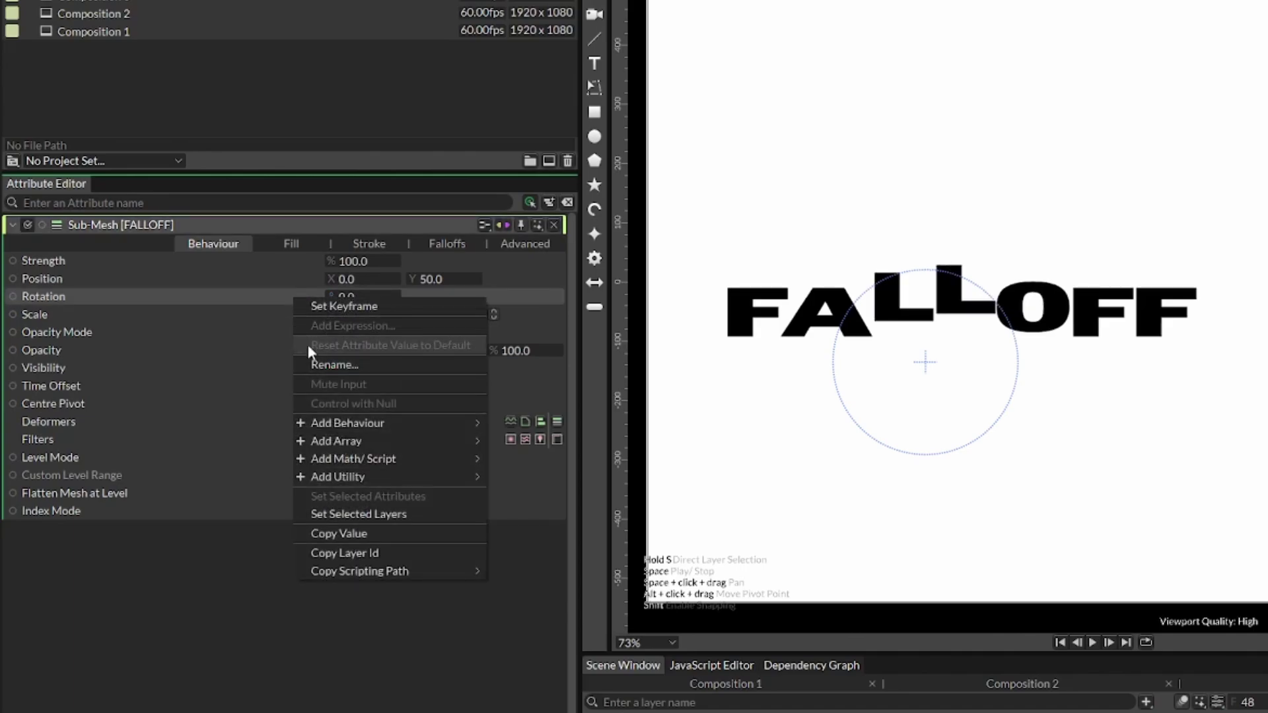
mouse_move(381, 428)
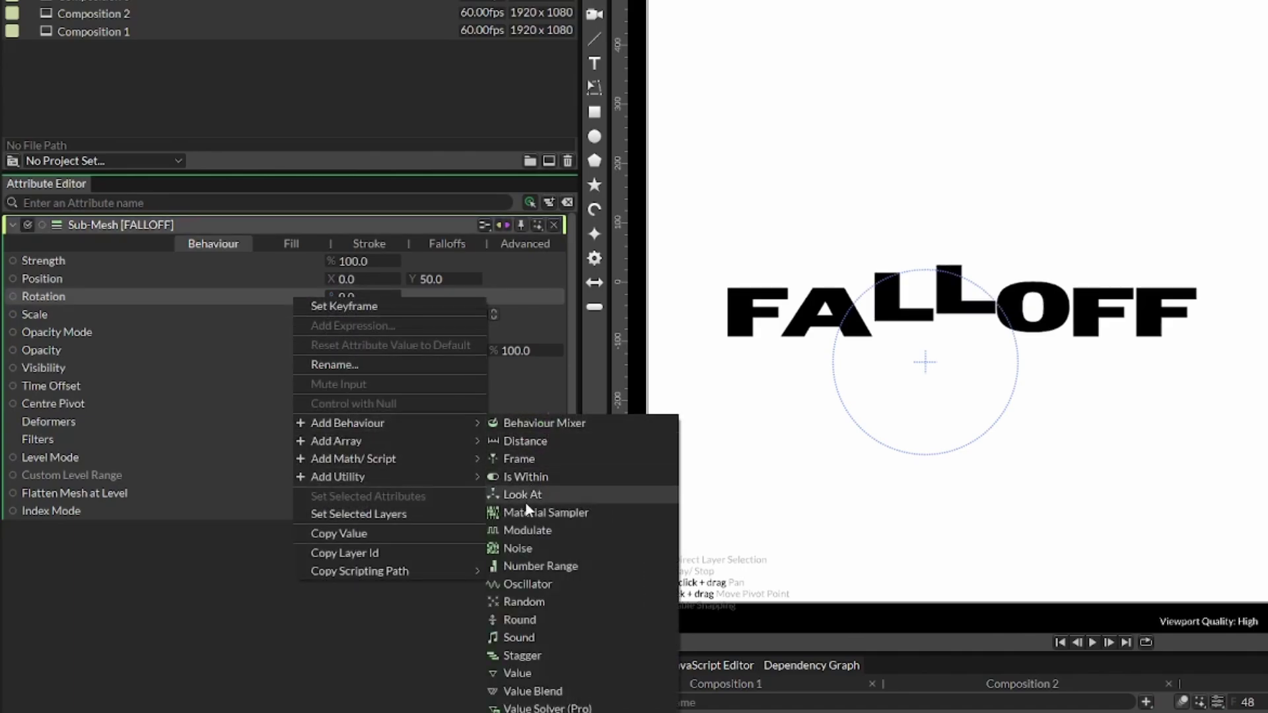
left_click(520, 602)
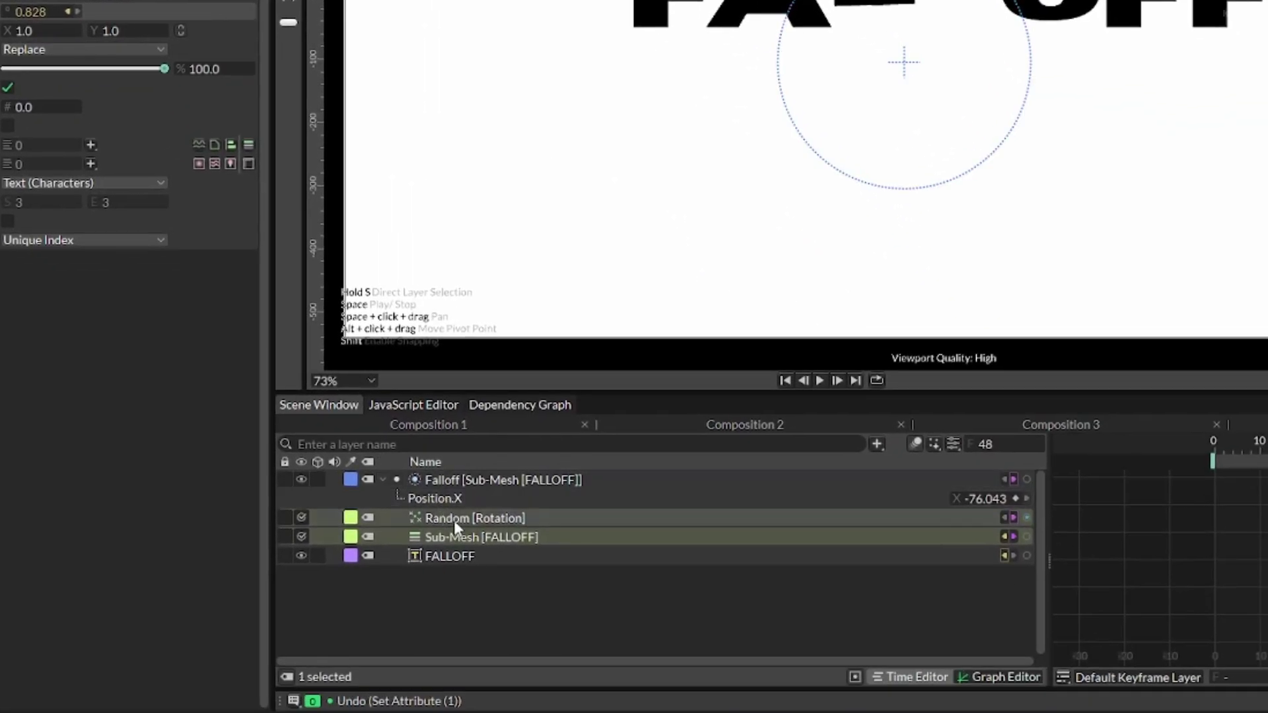
Set the Random rotation behaviour's Minimum to -15 and Maximum to 15.
left_click(456, 519)
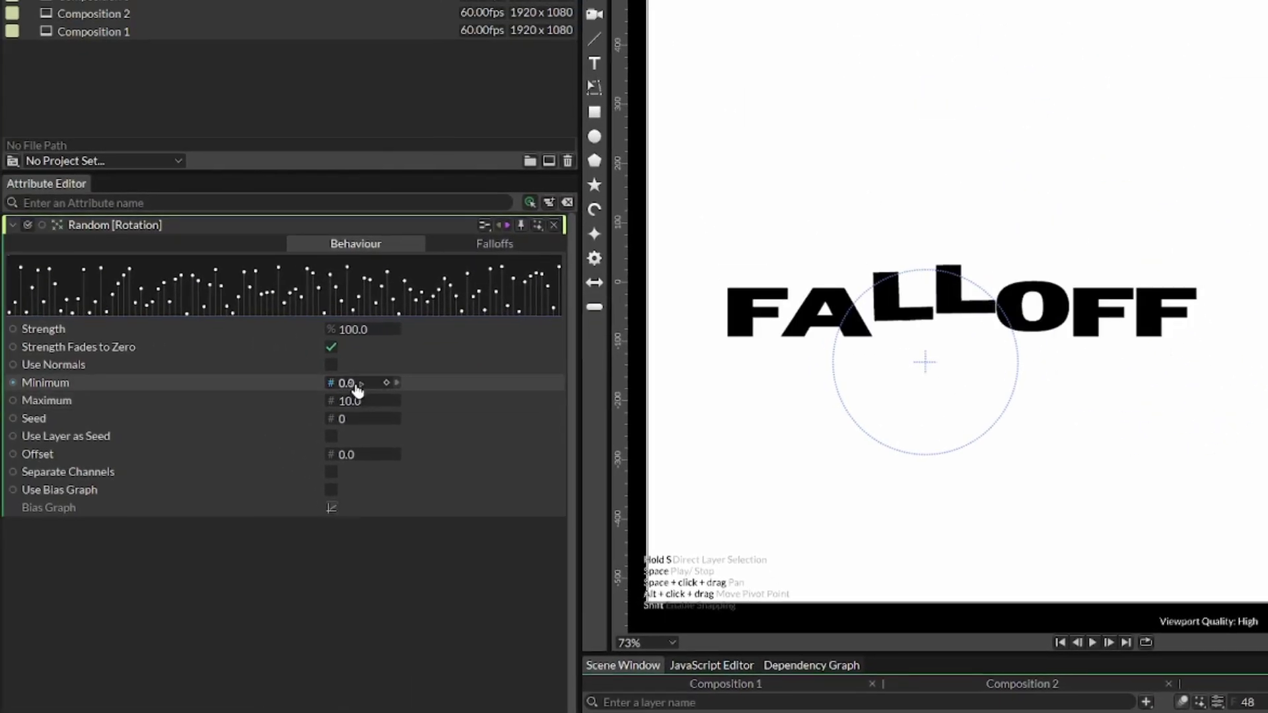
left_click(357, 383)
type("-1")
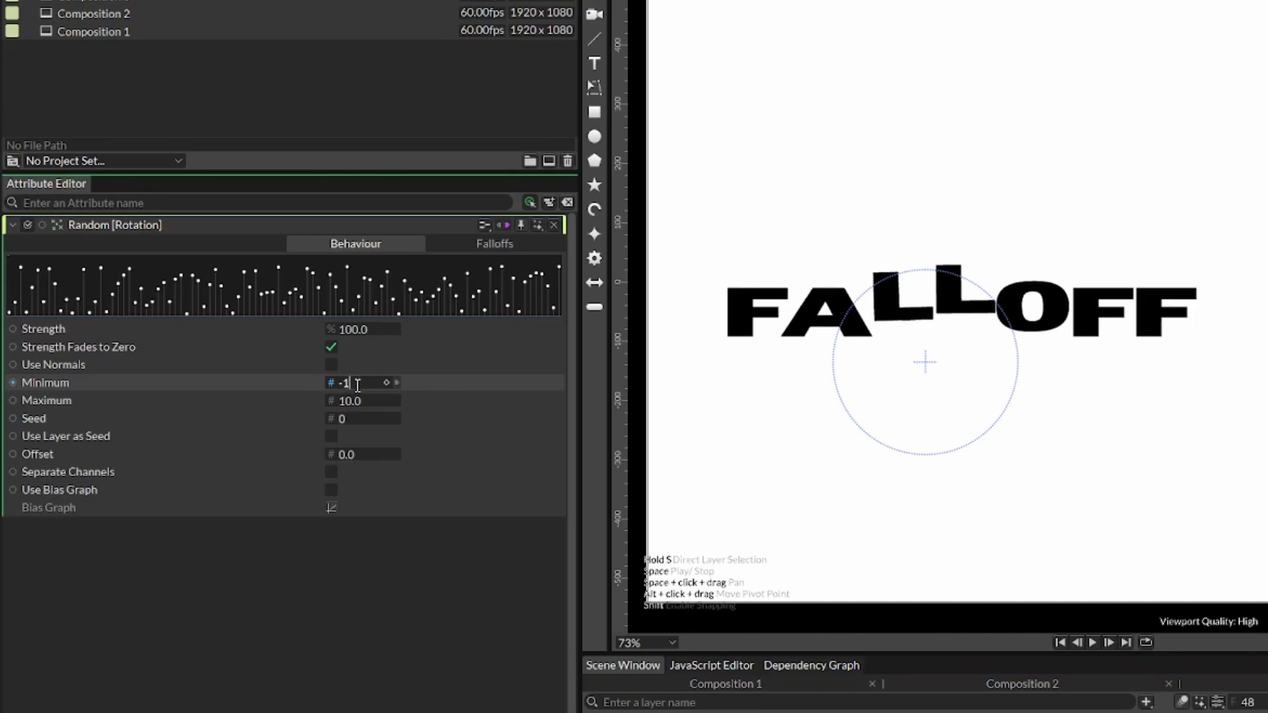
type("5")
key("Return")
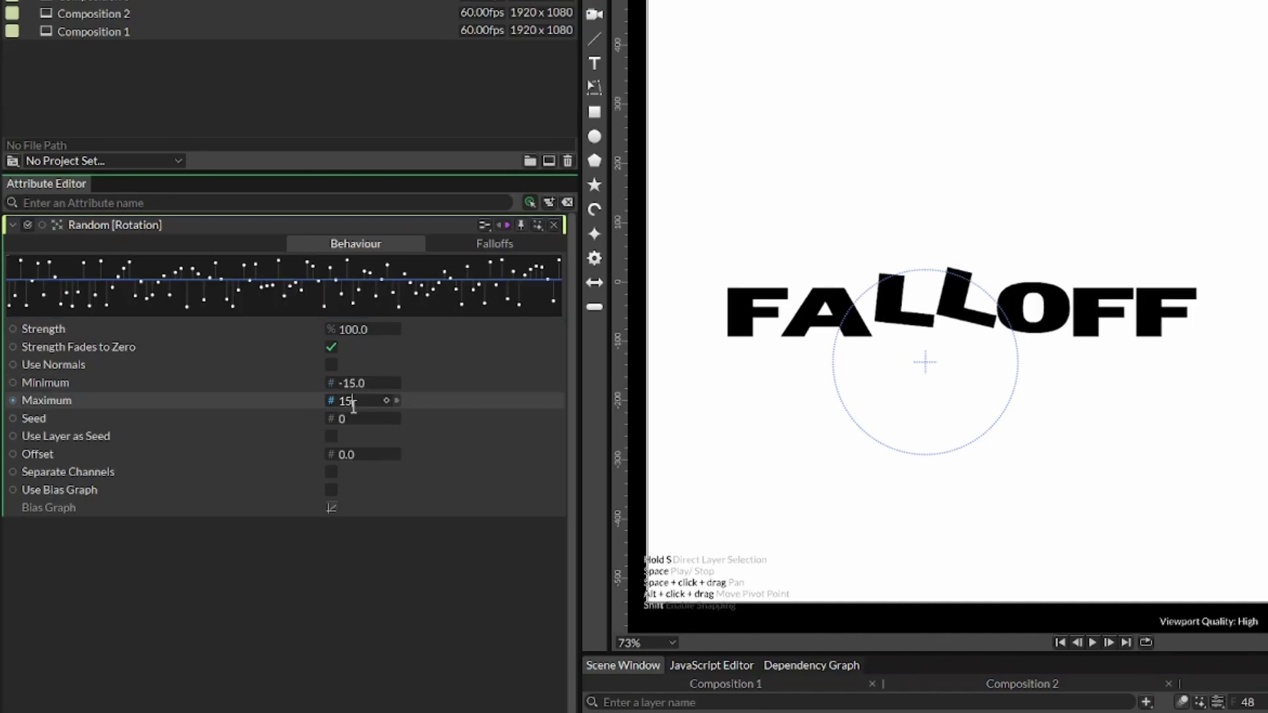
left_click(354, 406)
type("15")
key("Return")
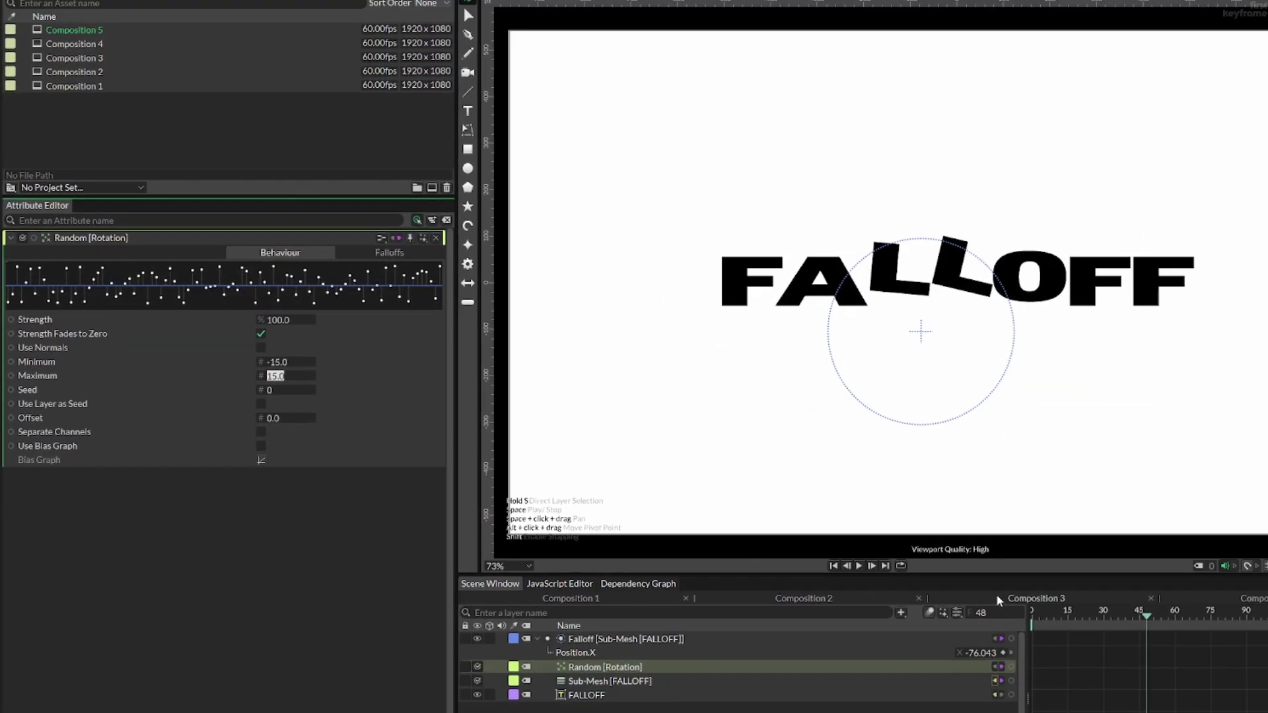
Play the random rotation animation from the start and try repositioning the Falloff circle in the viewport.
left_click_drag(890, 542, 835, 546)
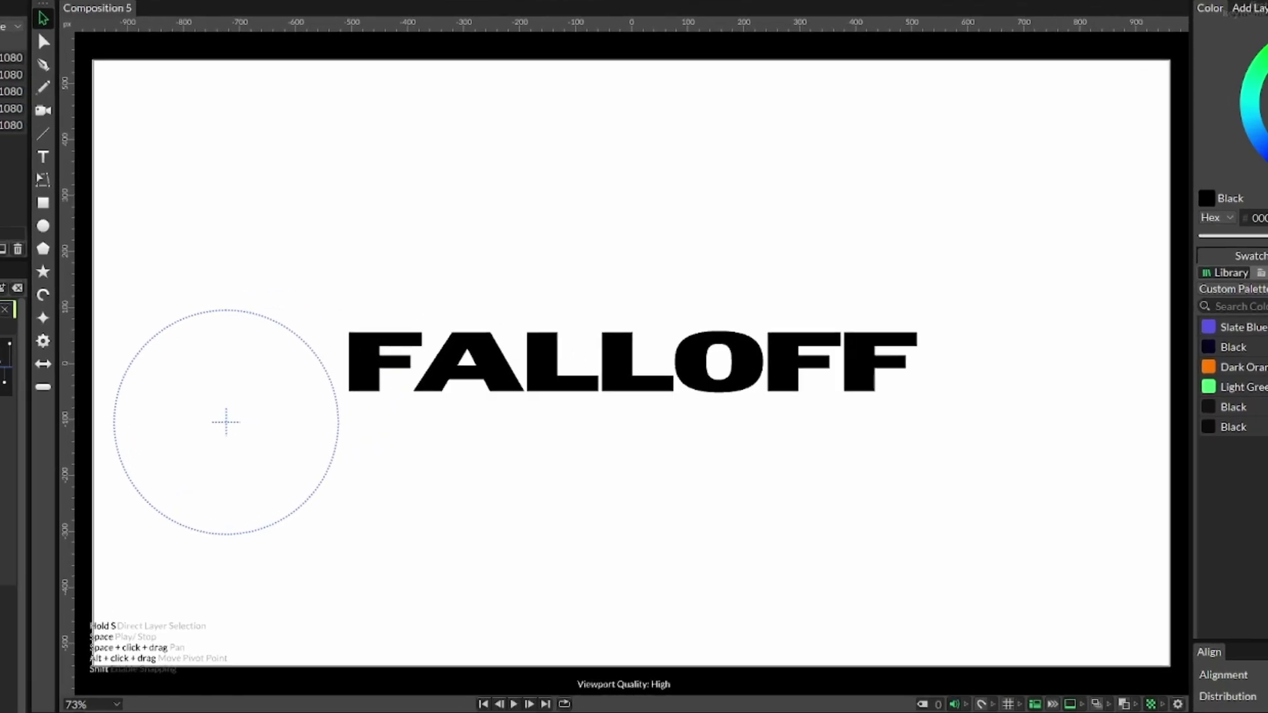
key("space")
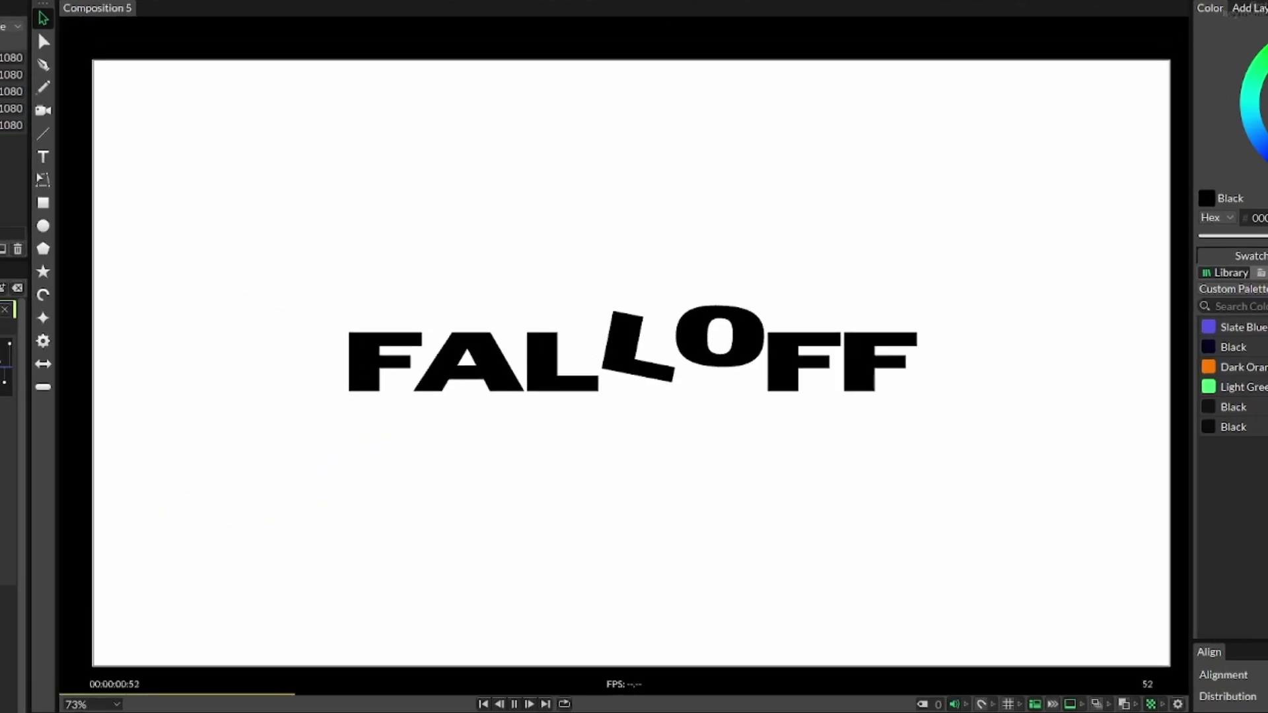
key("space")
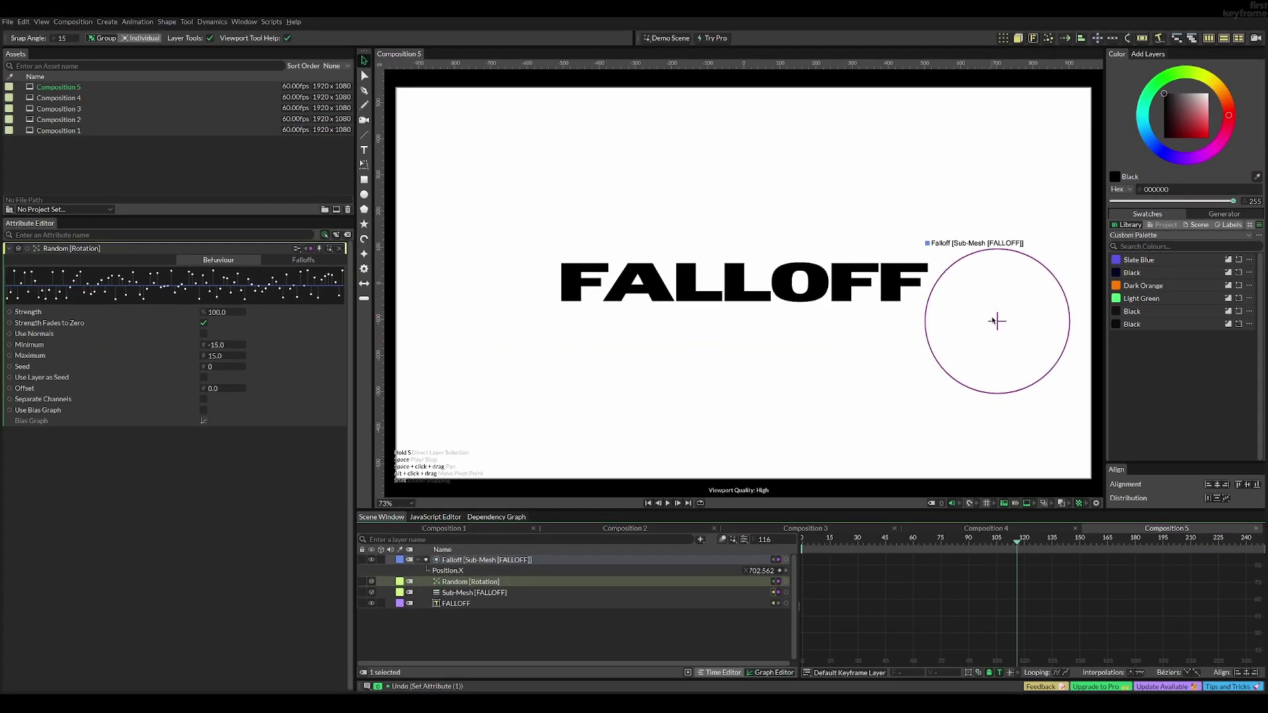
left_click_drag(996, 323, 961, 287)
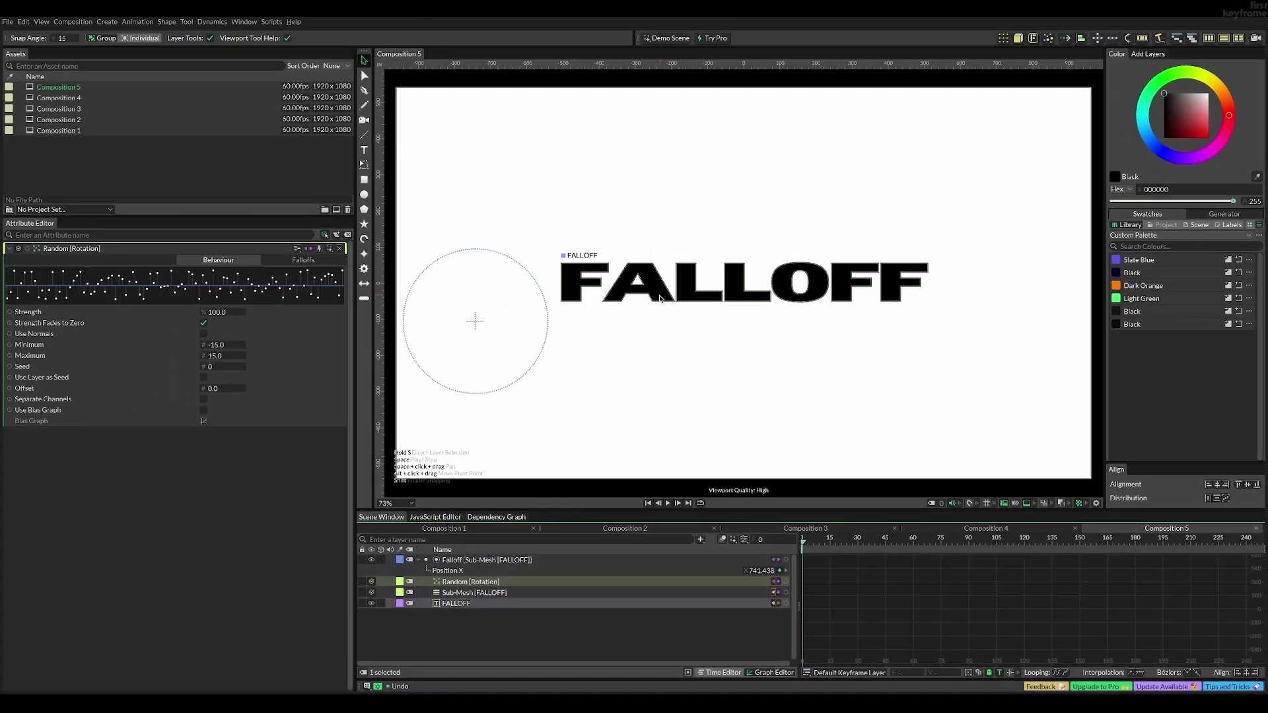
Enable Replace Fill on the Sub-Mesh and open its fill colour for editing.
left_click(660, 291)
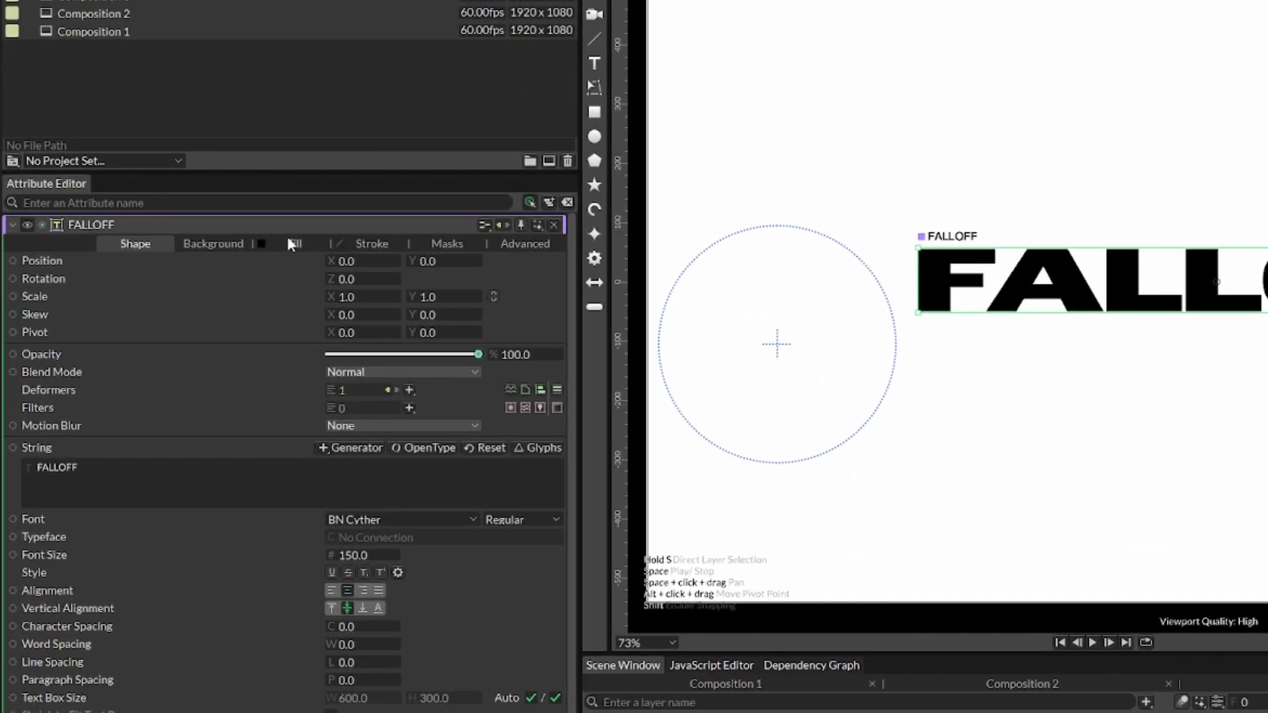
left_click(178, 259)
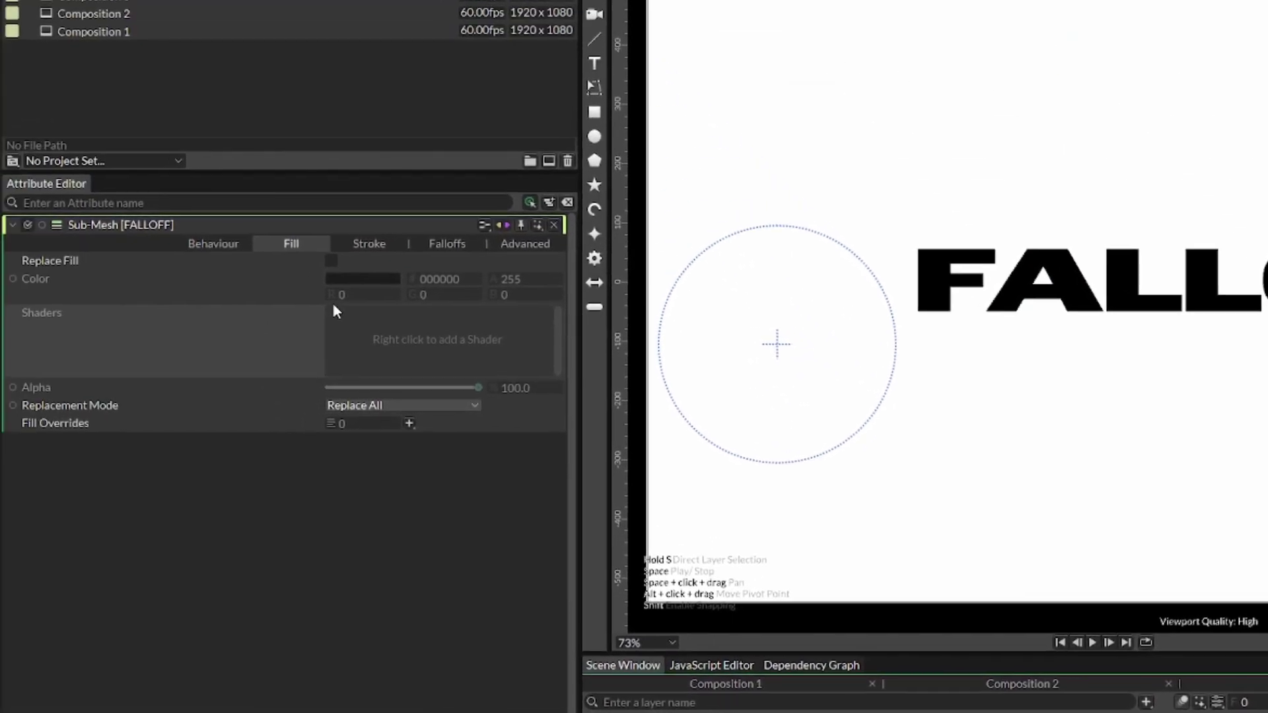
left_click(330, 260)
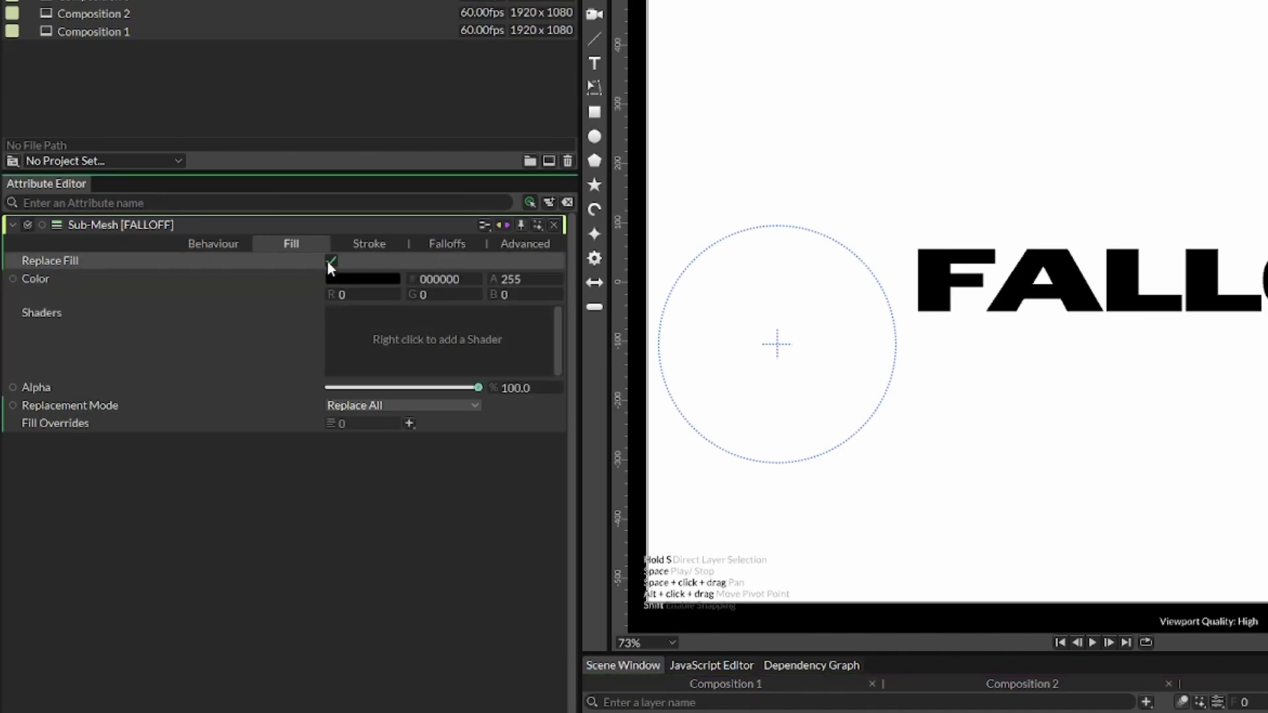
left_click(371, 279)
mouse_move(363, 126)
left_mouse_down()
mouse_move(362, 150)
mouse_move(414, 129)
mouse_move(229, 148)
left_mouse_up()
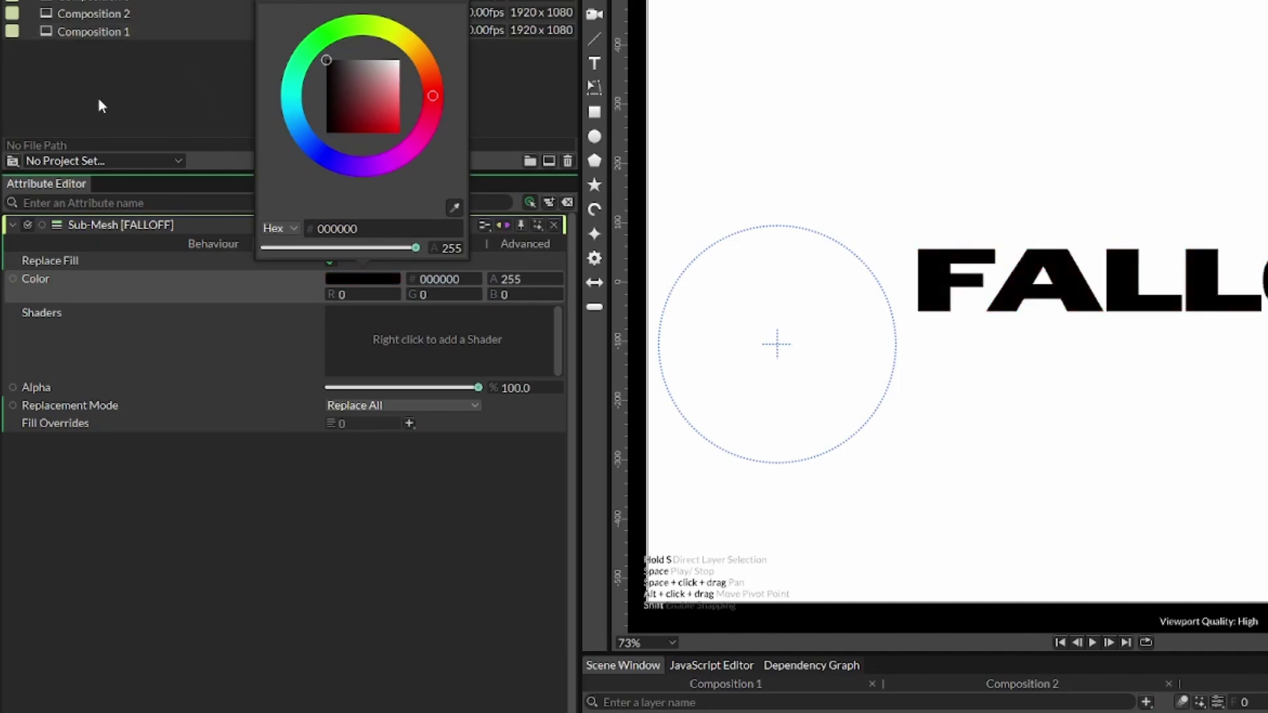
left_click(210, 476)
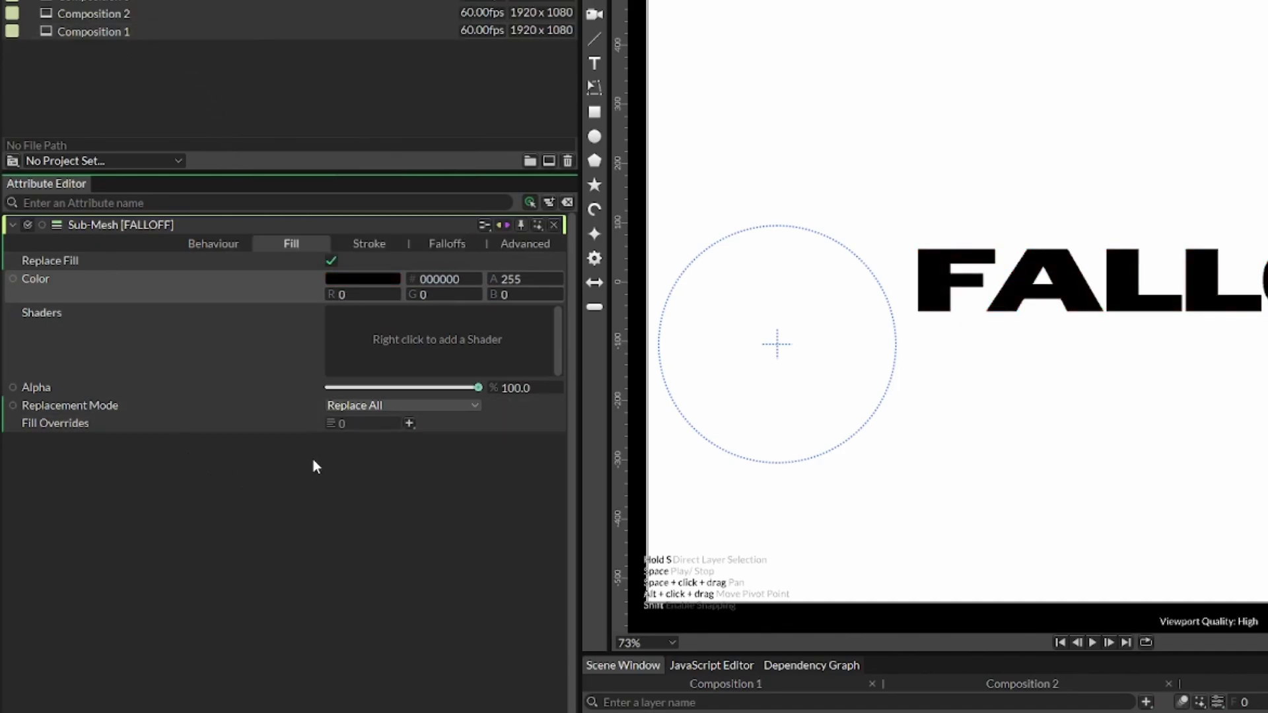
Add a Color Material Override to the Sub-Mesh's fill overrides and set its colour to the Light Green swatch (4ffd7a).
left_click(408, 424)
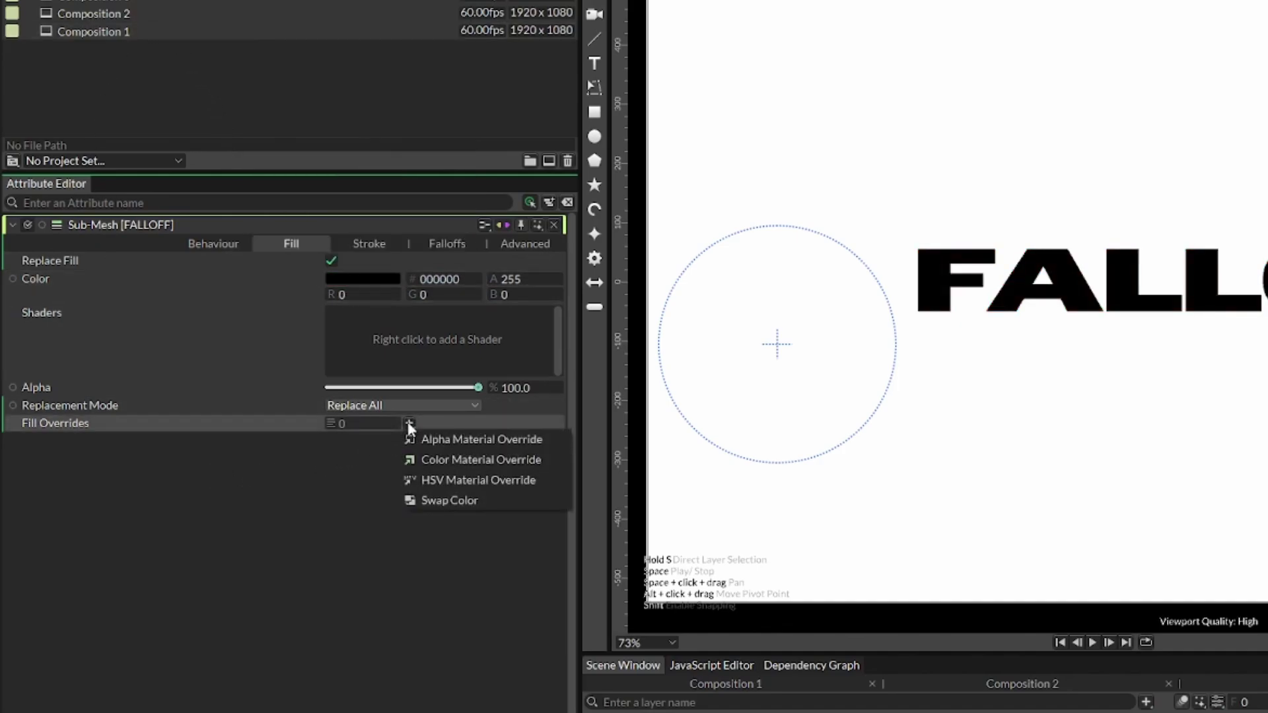
left_click(416, 459)
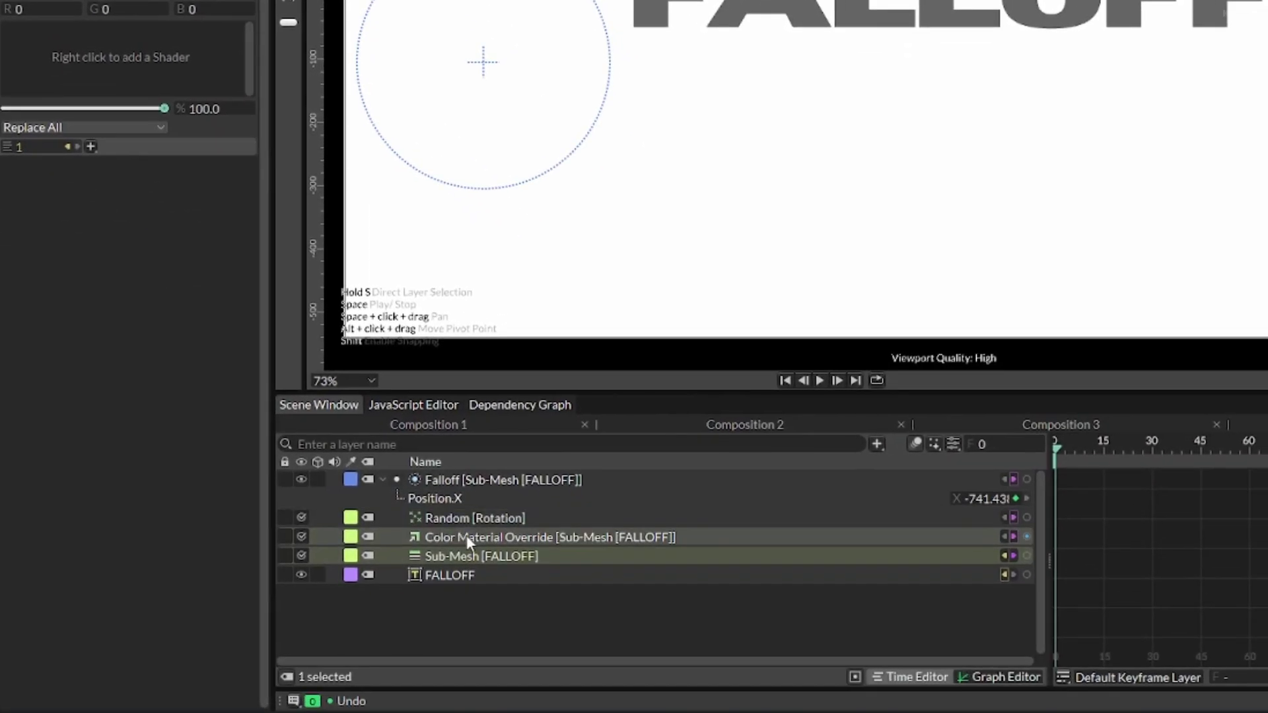
left_click(511, 539)
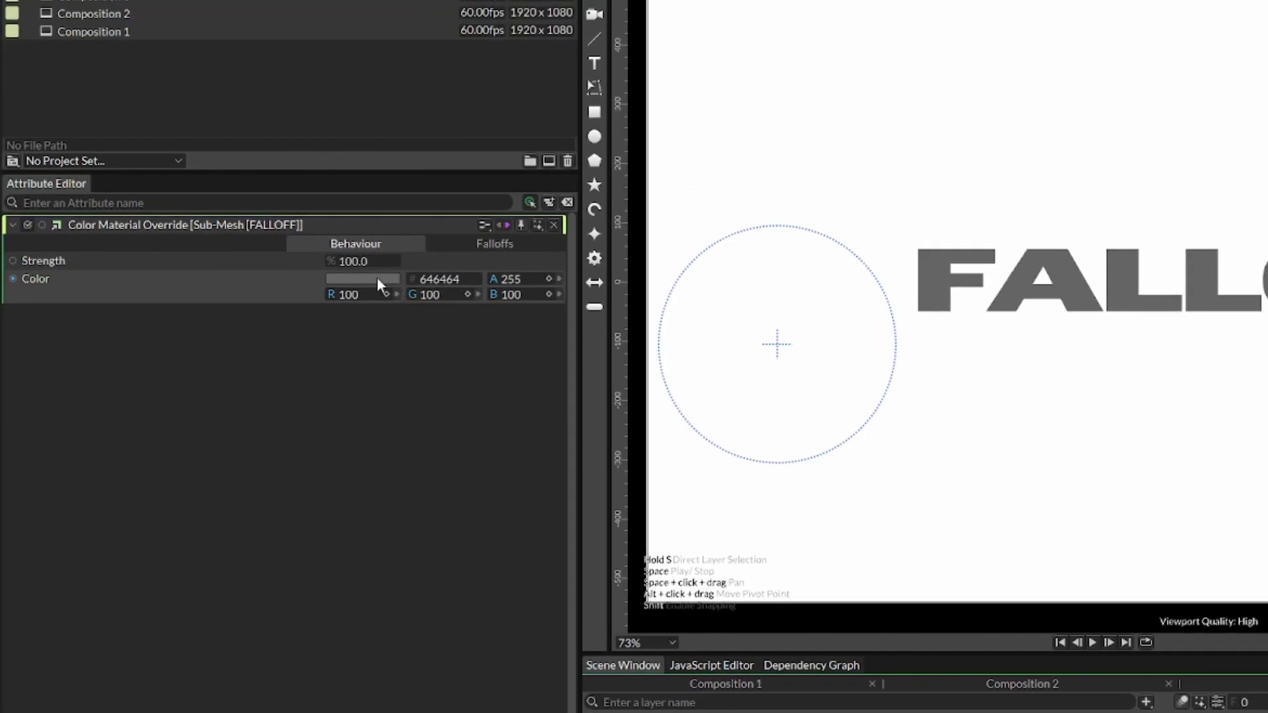
left_click(378, 279)
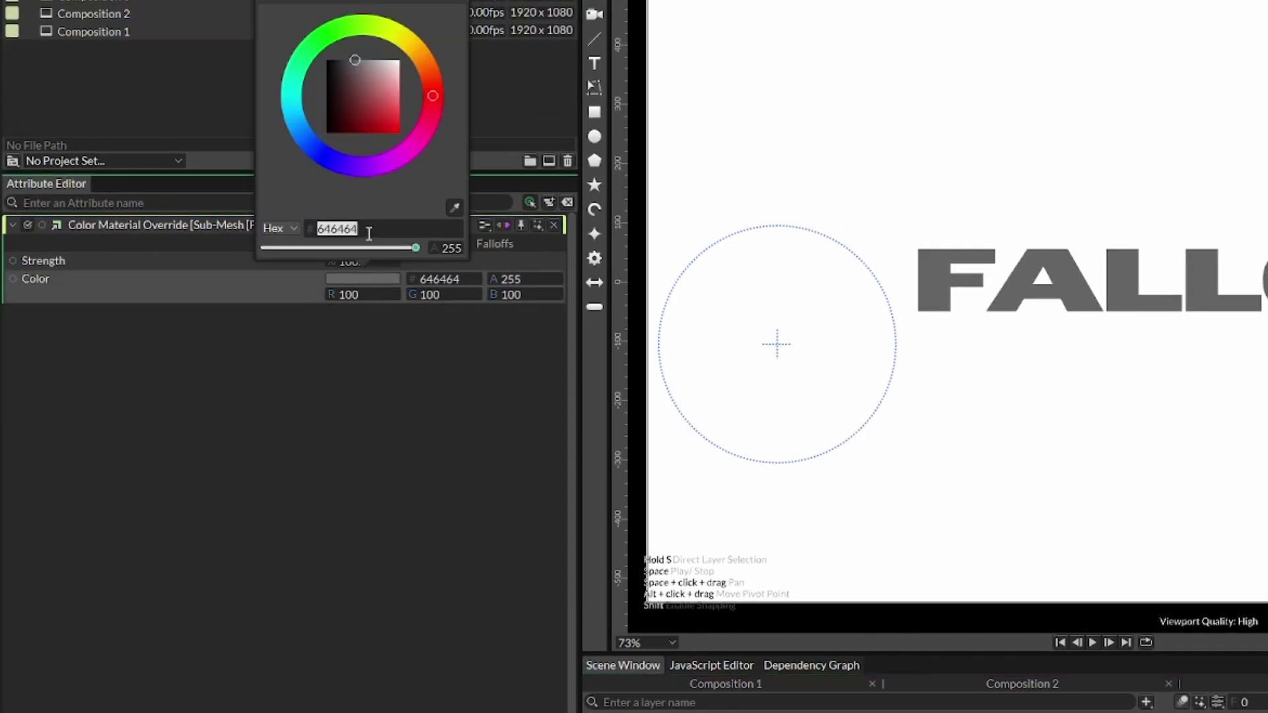
left_click_drag(1267, 266, 887, 267)
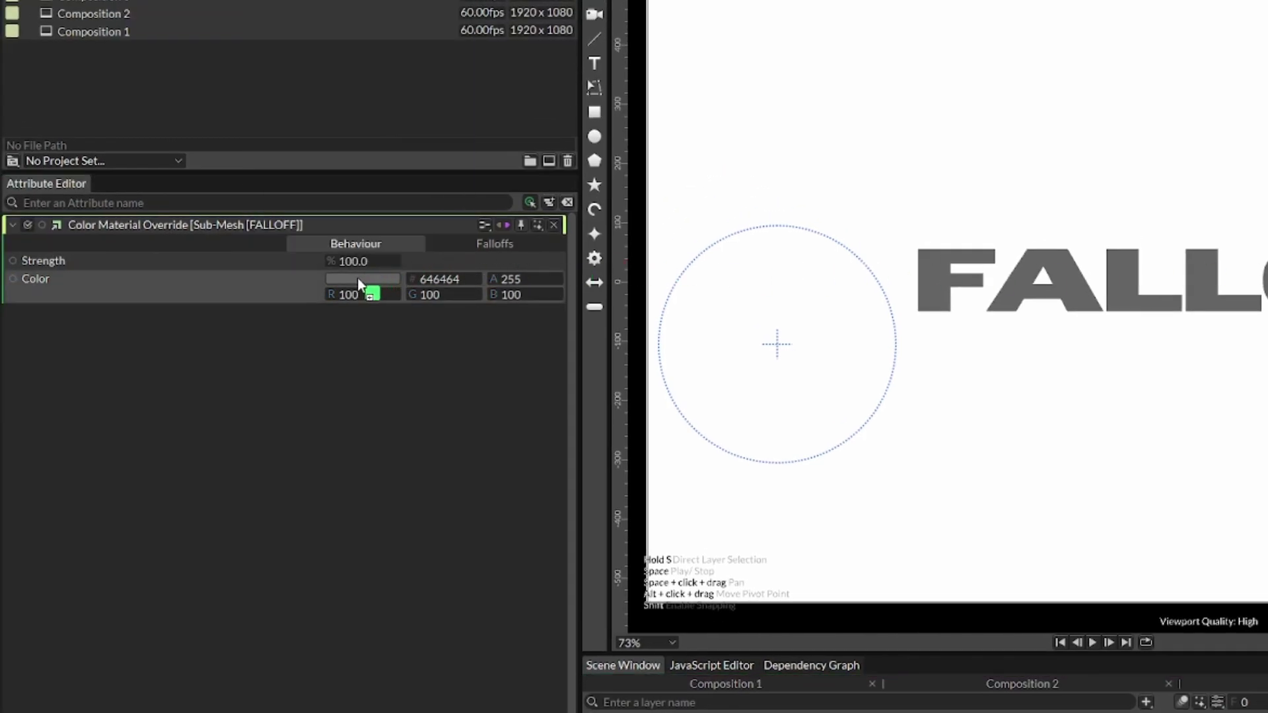
left_click_drag(358, 279, 357, 280)
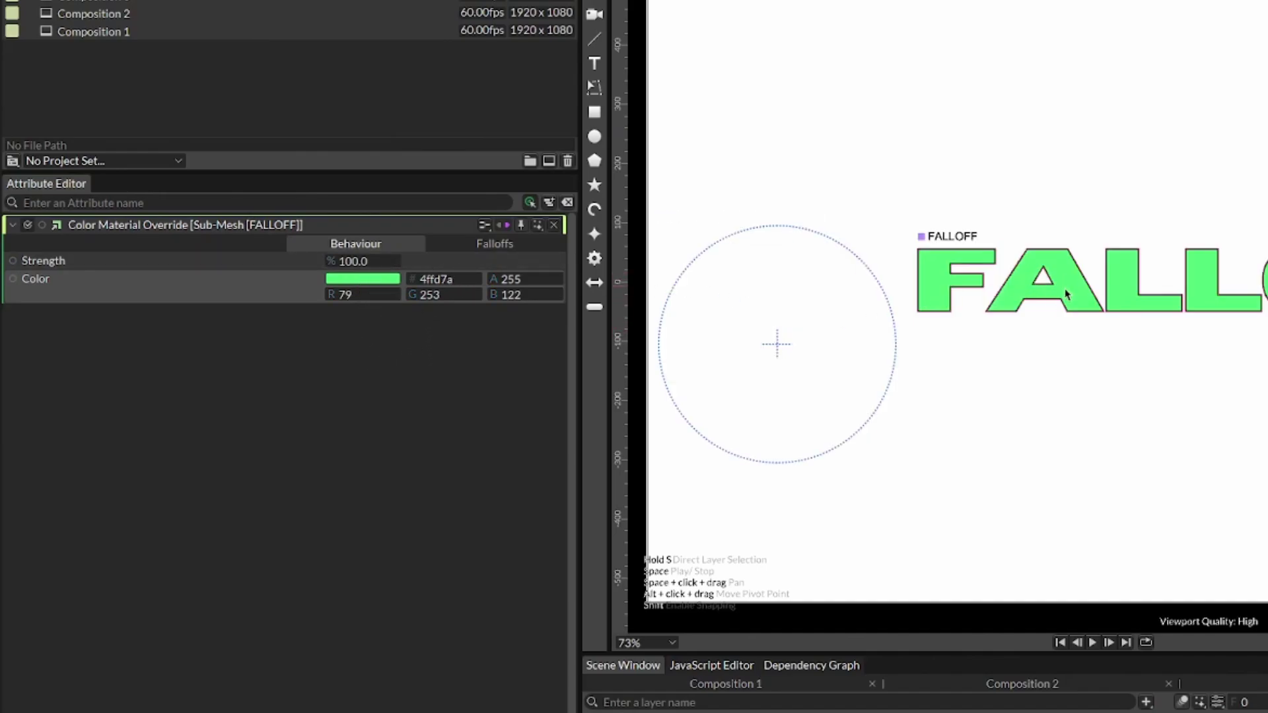
Connect the existing Falloff to the Color Material Override's falloffs, then scrub through and play the colour animation.
left_click(489, 245)
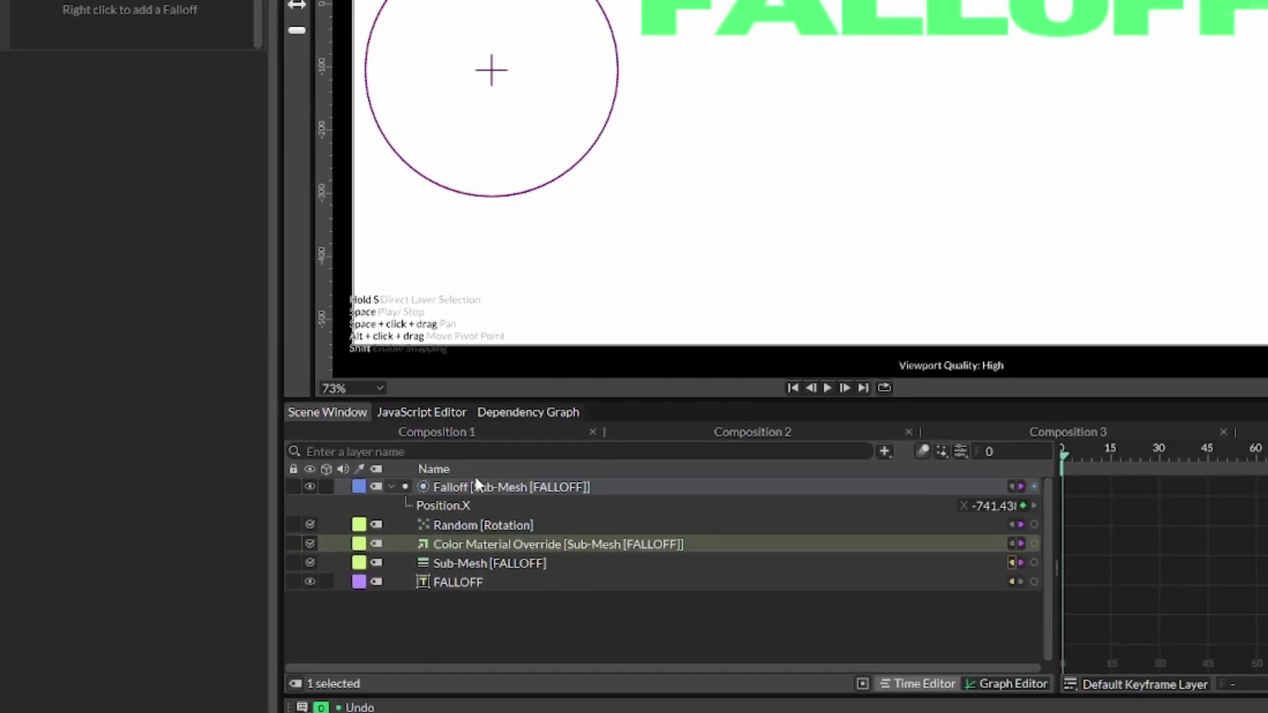
left_click_drag(475, 484, 443, 283)
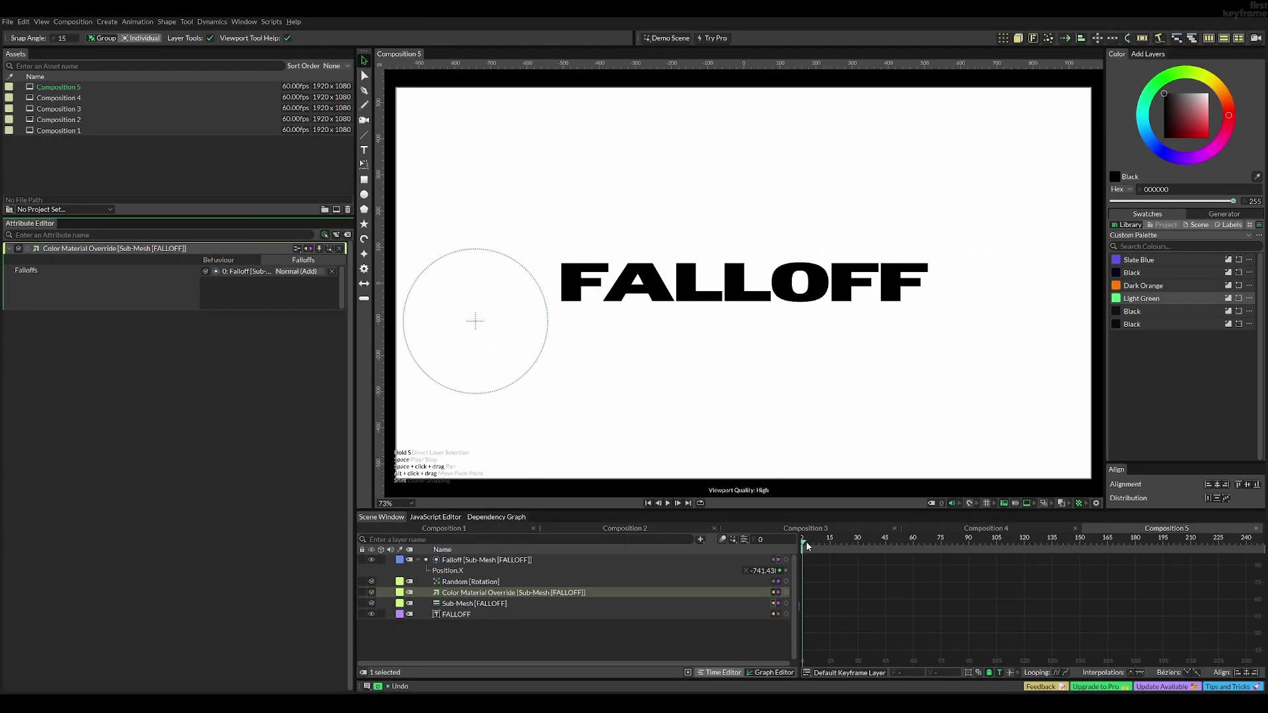
left_click_drag(805, 546, 965, 580)
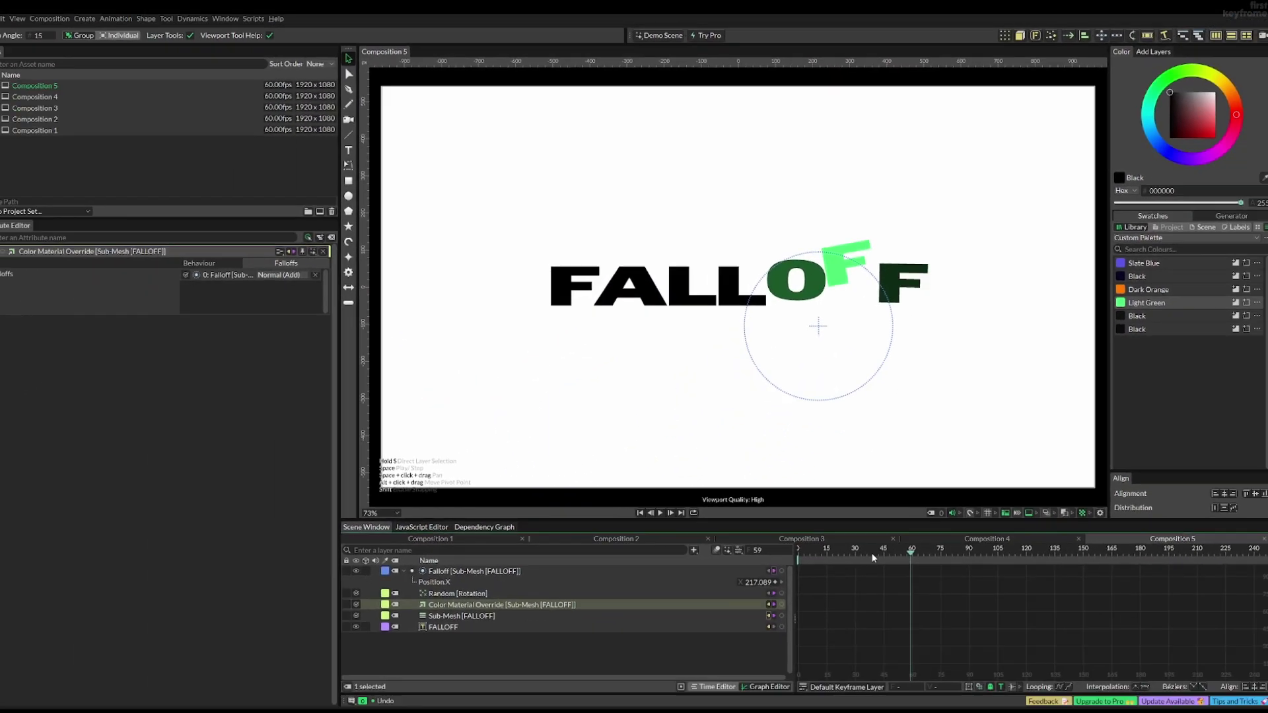
left_click_drag(838, 712, 778, 712)
left_click_drag(840, 541, 802, 547)
key("space")
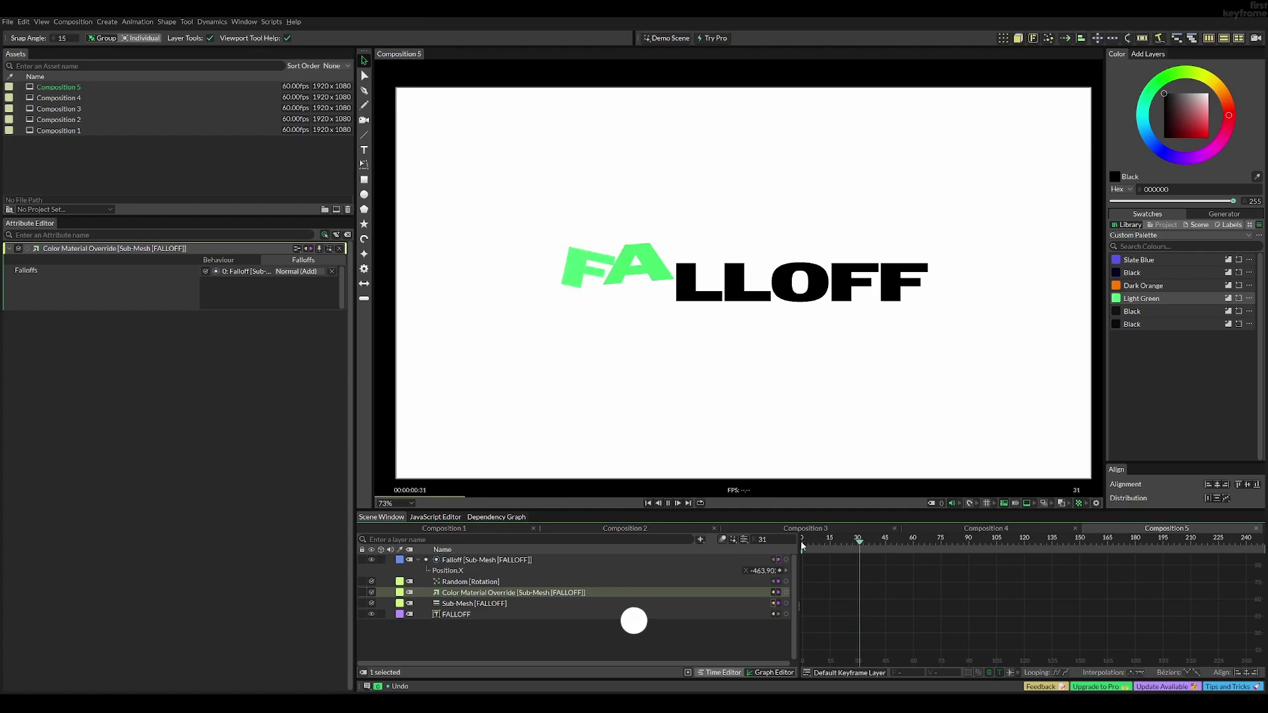